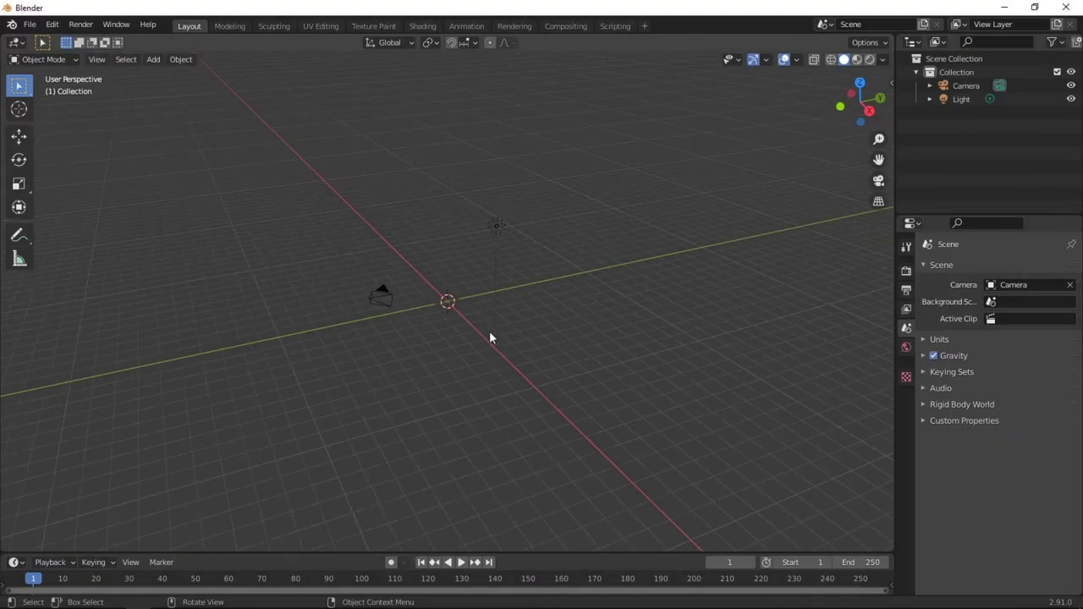
- Add a plane and scale it by 4 to form the room floor
middle_click_drag(489, 337, 474, 358)
key("shift+a")
left_click(533, 336)
scroll(597, 292, "down", 2)
type("s")
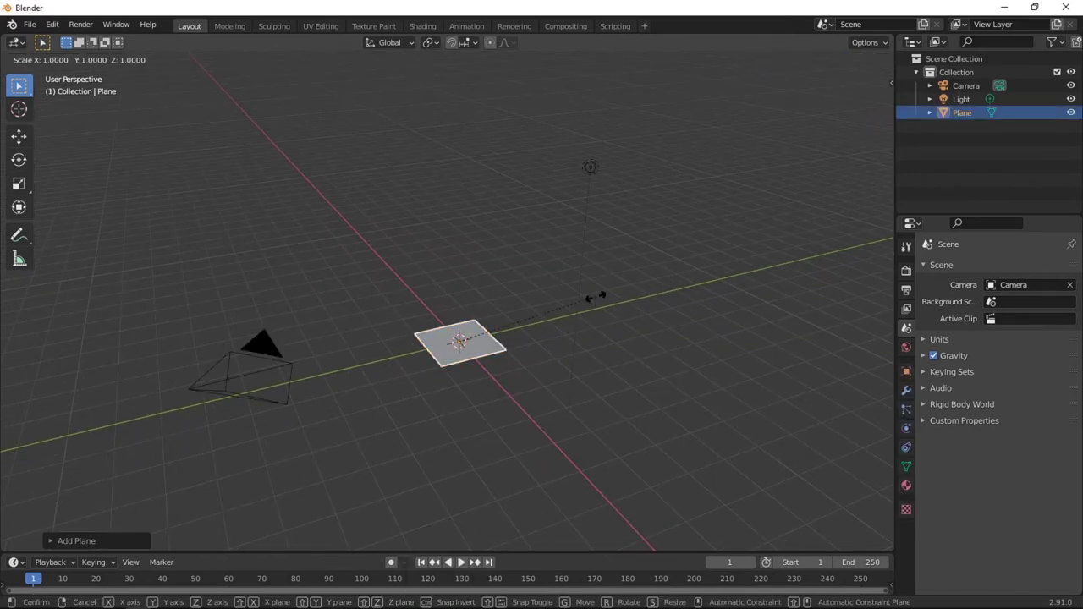
type("4")
key("Return")
- Extrude the floor's border edges upward 4.5 m into walls
key("Tab")
middle_click_drag(595, 295, 557, 296)
key("e")
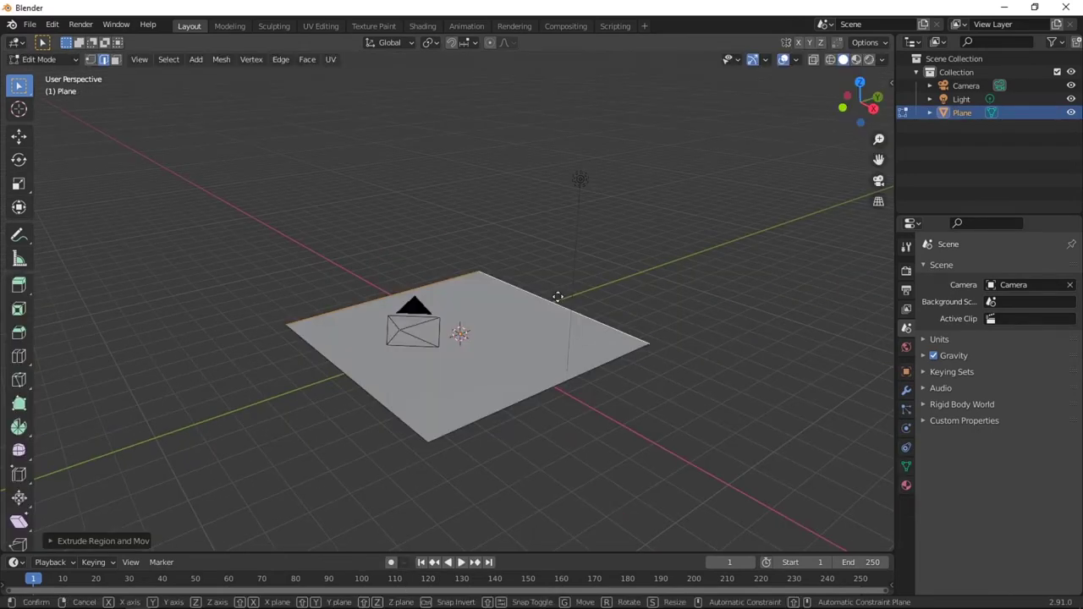
type("4.5")
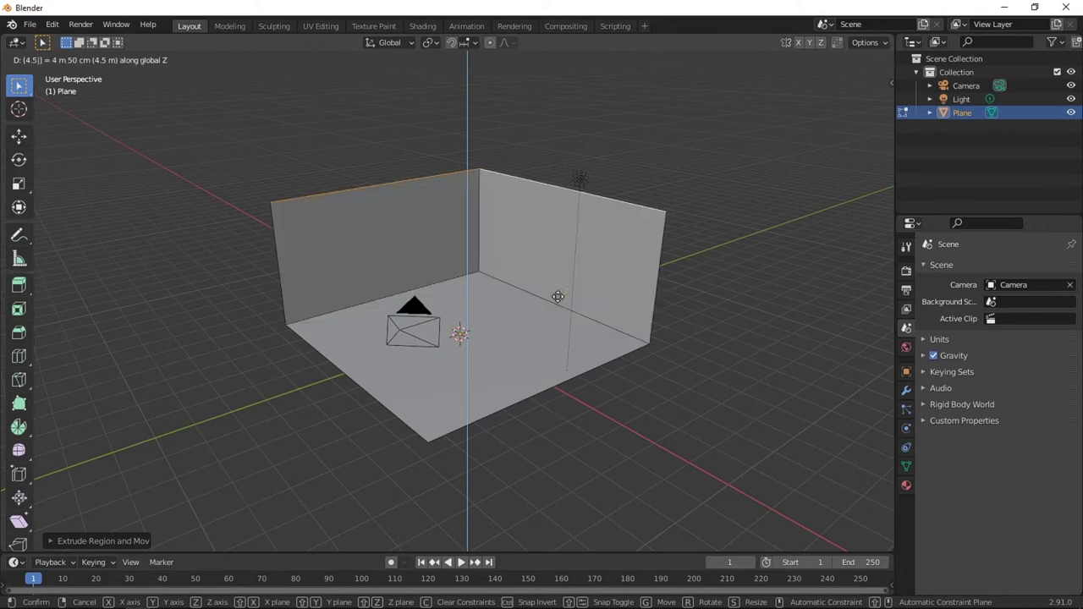
key("Return")
scroll(558, 297, "down", 4)
middle_click_drag(558, 296, 672, 314)
- Slide the first cube's right face along X to slant the backrest
scroll(664, 330, "up", 5)
scroll(664, 330, "up", 5)
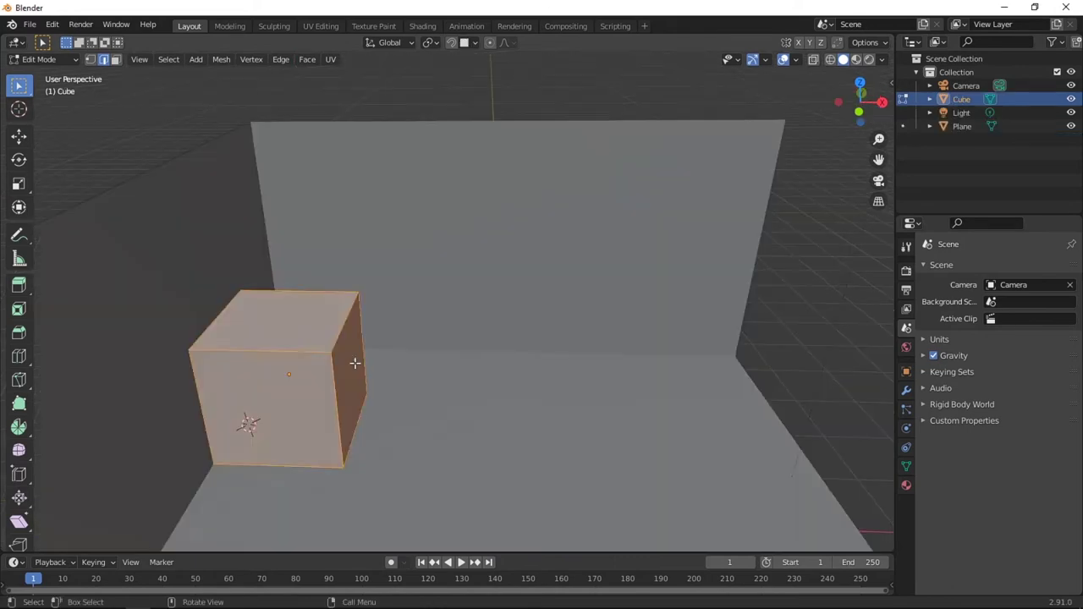
left_click(354, 363)
middle_click_drag(355, 363, 510, 384)
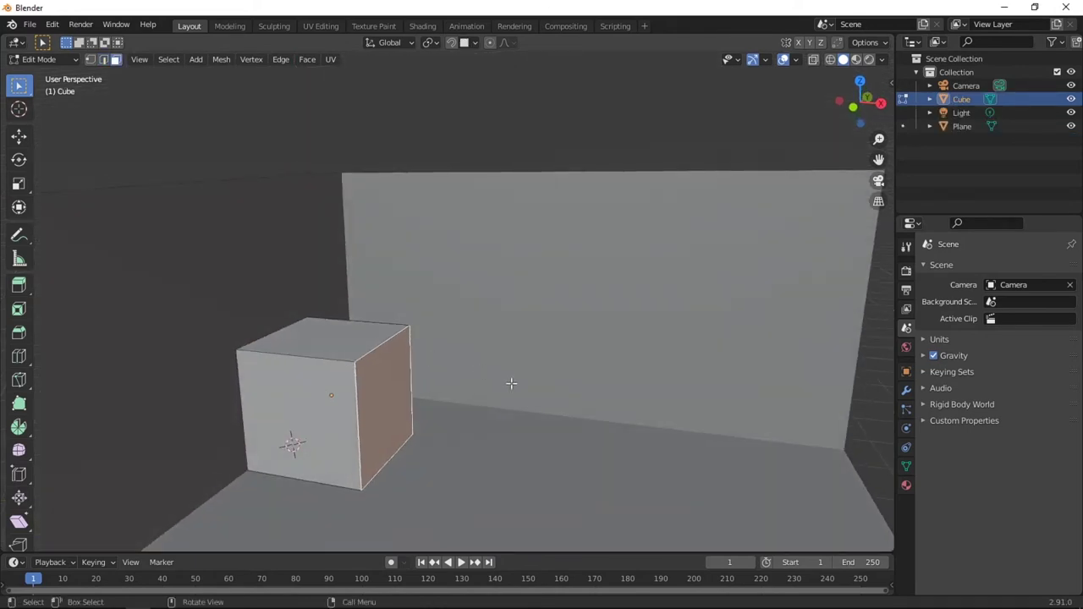
key("g")
key("x")
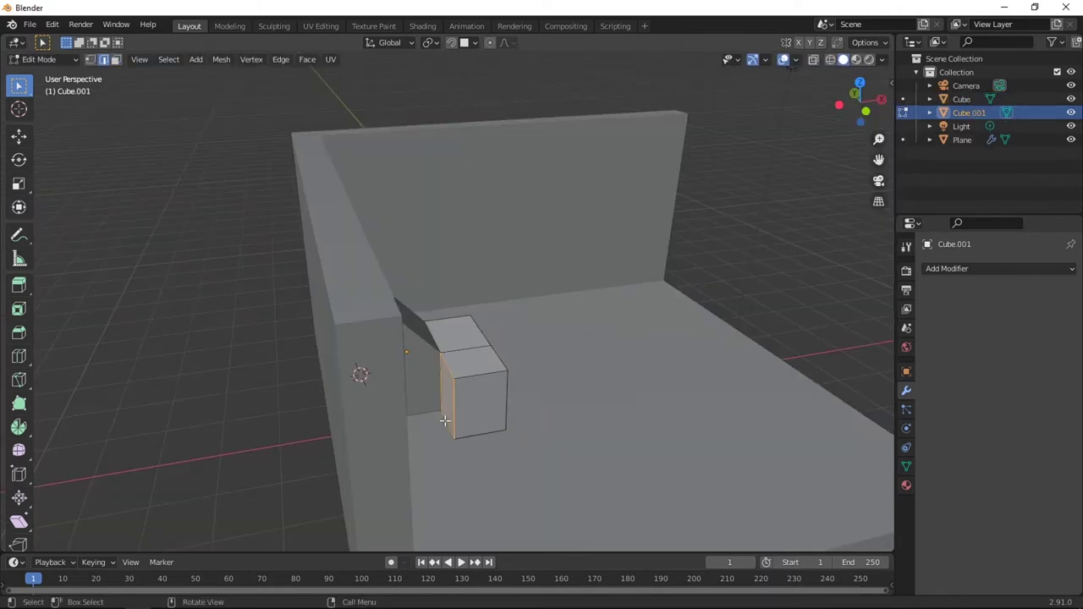
- Slide the second block's face along X to slope the seat block
middle_click_drag(358, 375, 494, 429)
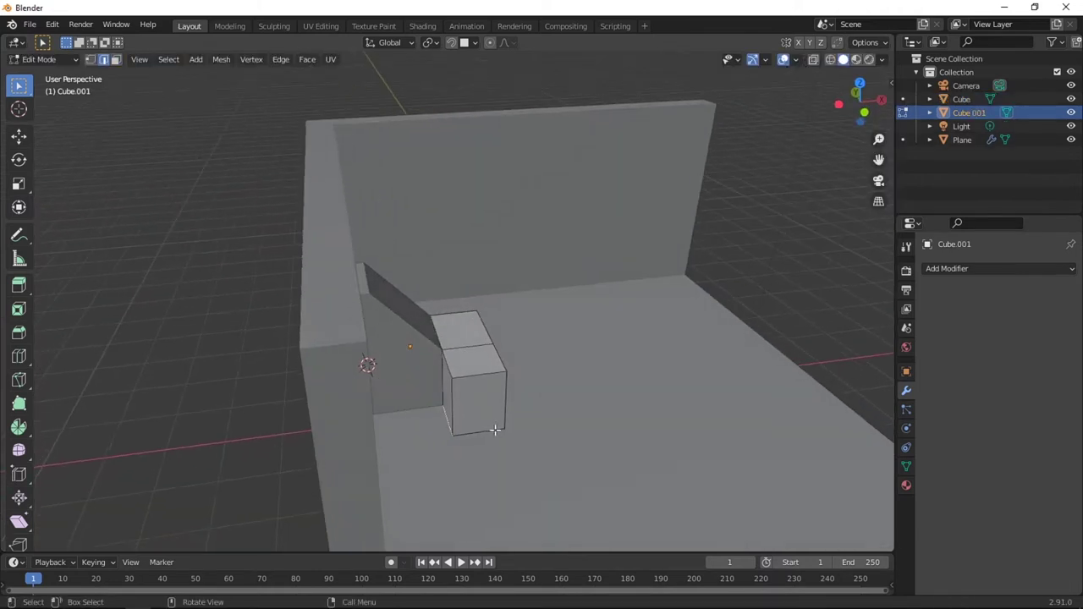
key("g")
key("y")
key("x")
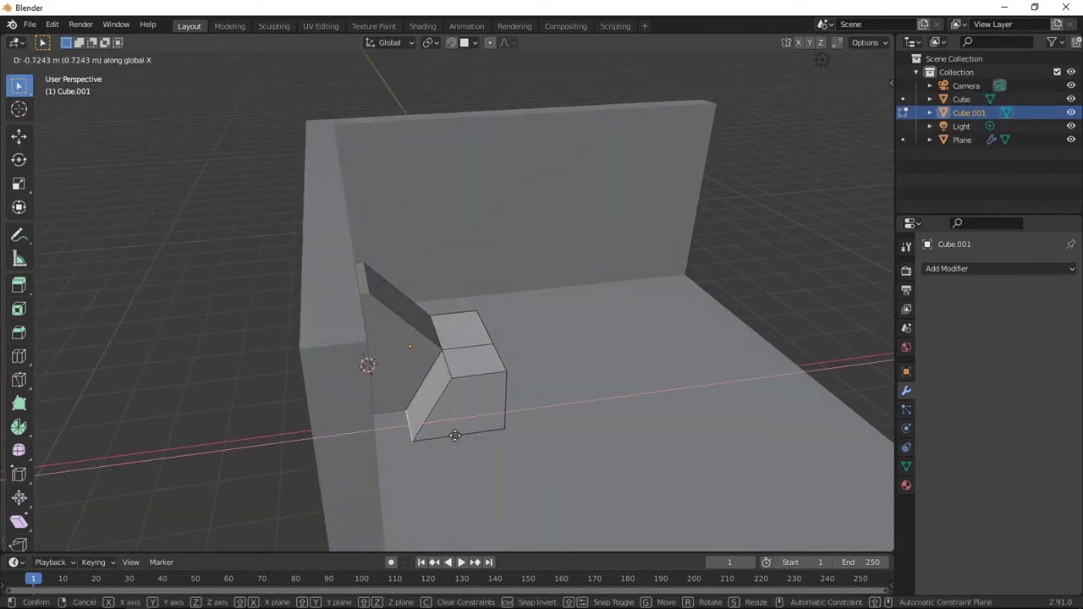
left_click(442, 435)
middle_click_drag(443, 436, 517, 418)
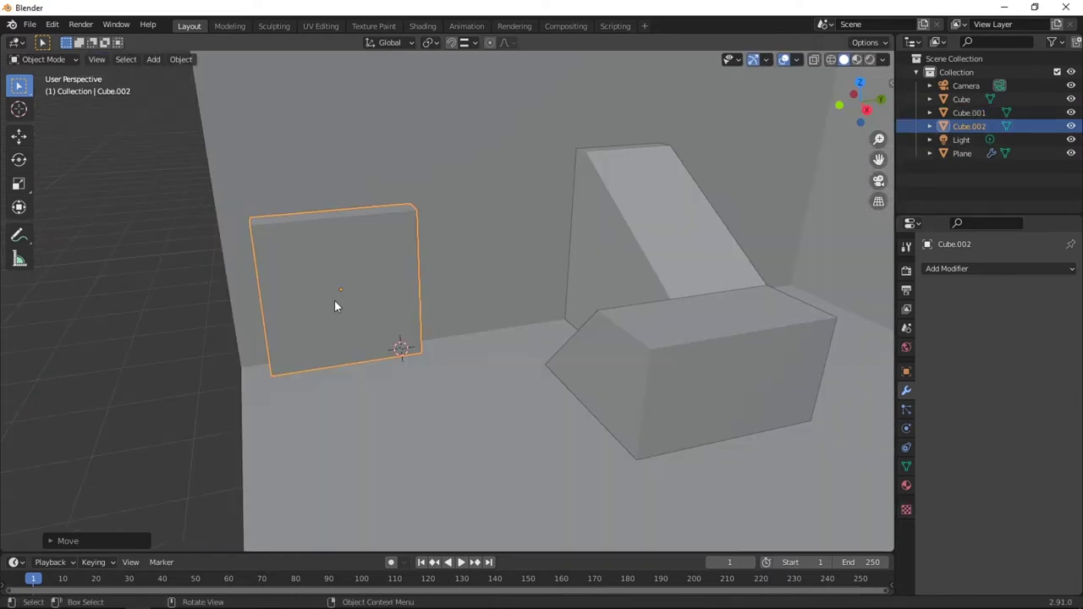
- Move the new block along Y to the wall and raise it vertically
key("g")
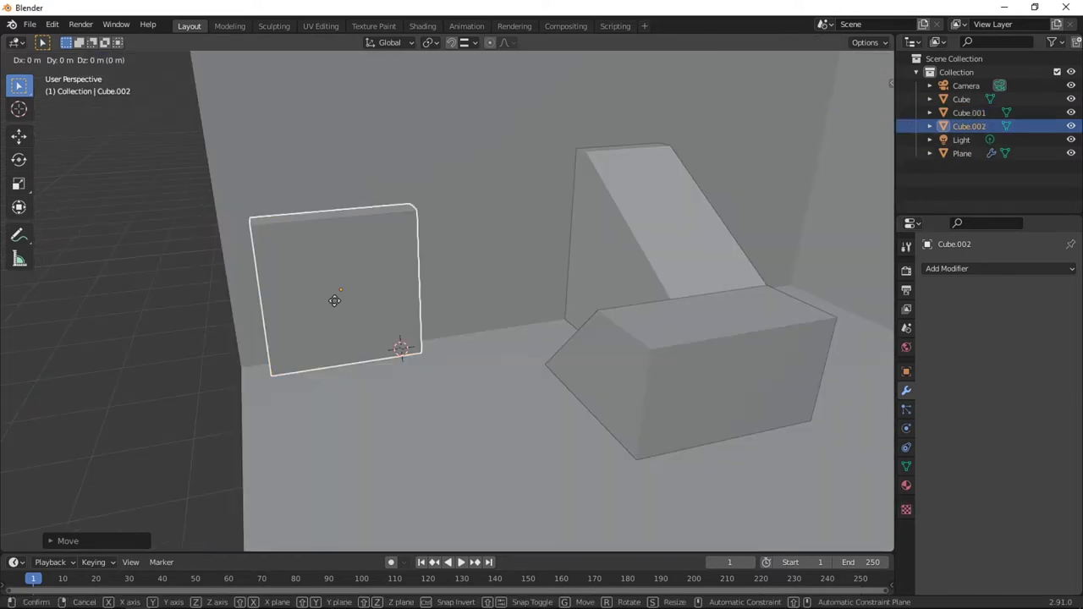
right_click(334, 300)
key("g")
key("y")
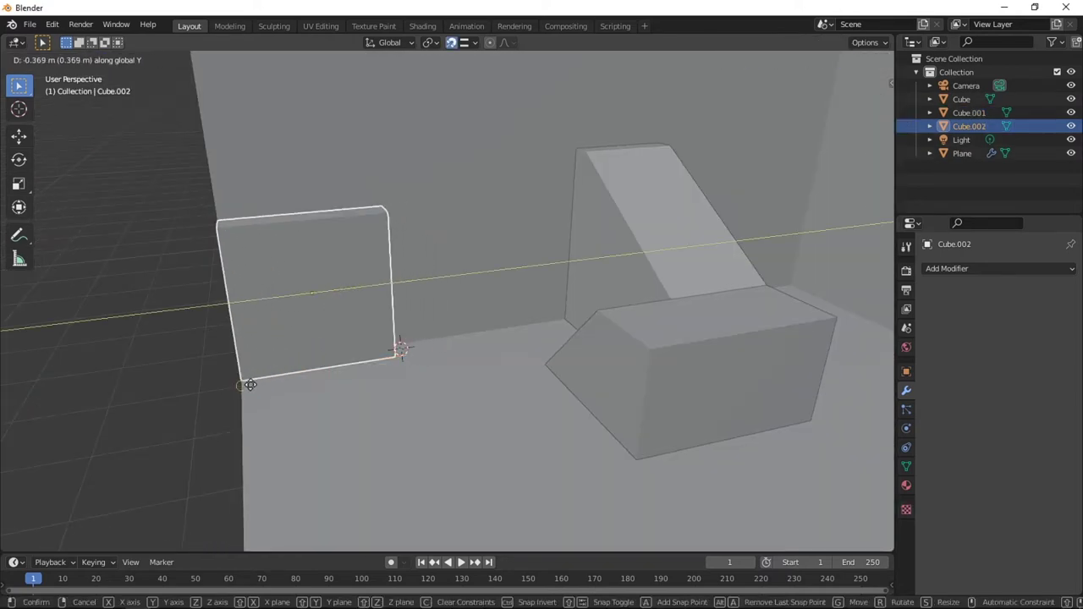
left_click(250, 385)
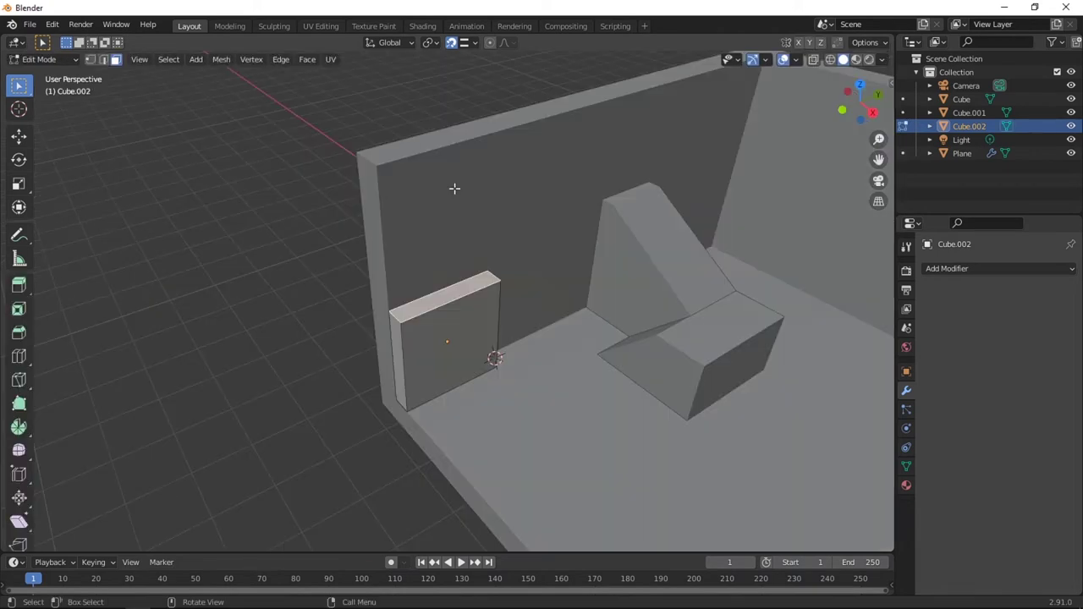
key("g")
key("z")
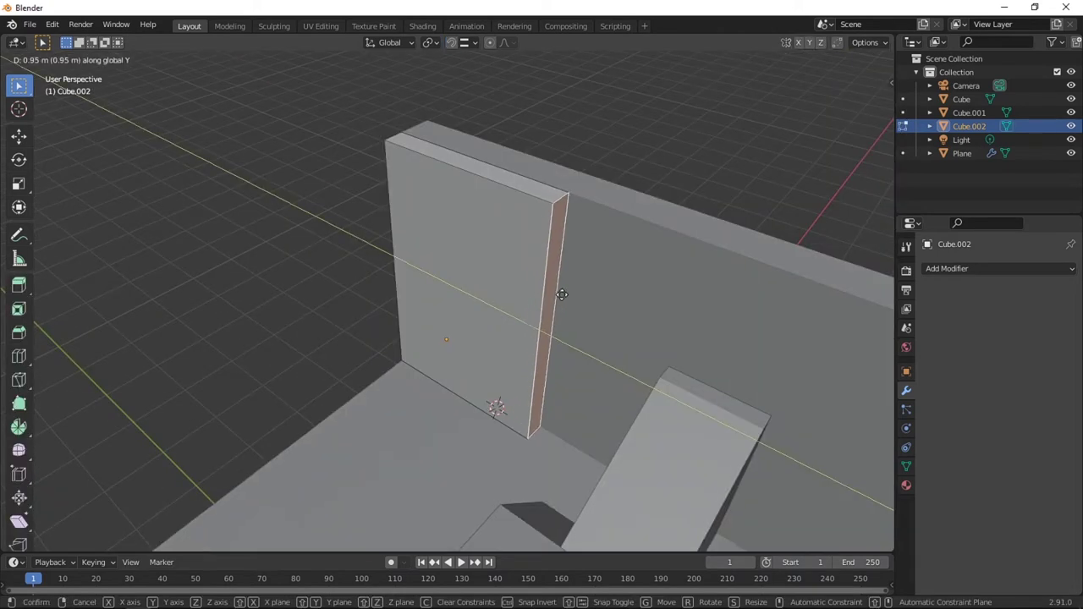
- Duplicate the slab along the wall along Y and narrow the copy along X
key("shift+d")
key("y")
left_click(612, 330)
key("s")
key("x")
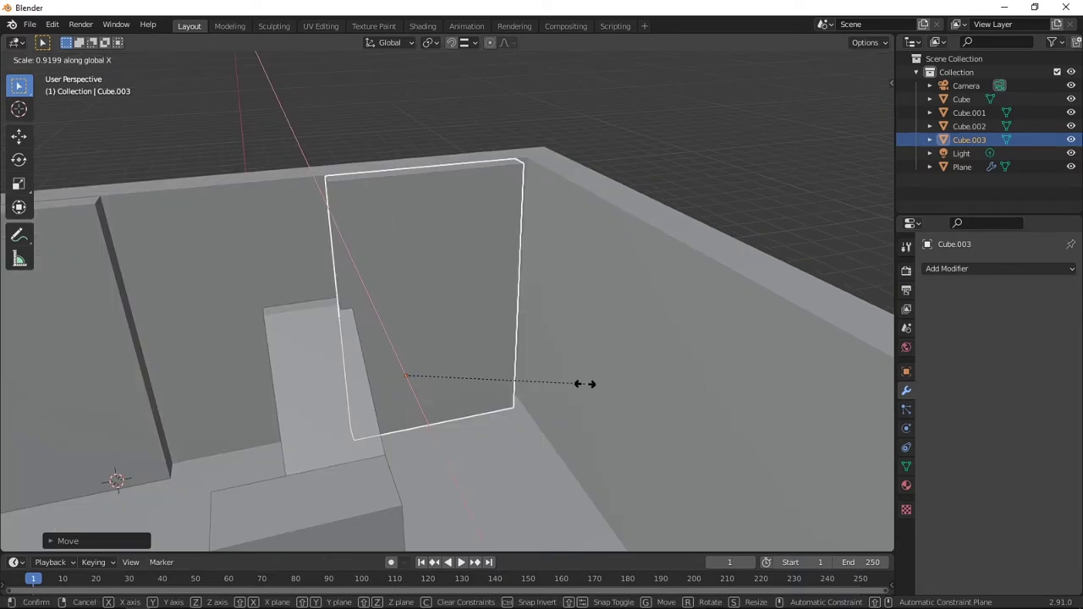
left_click(542, 378)
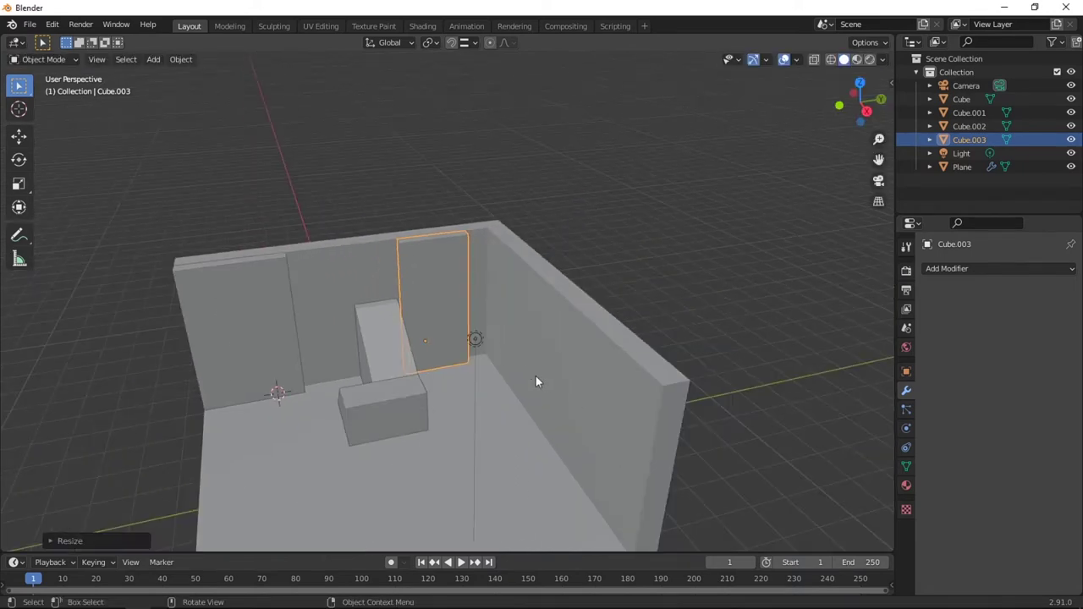
- Inset each shelf face of the panel individually into frames
middle_click_drag(535, 381, 489, 394)
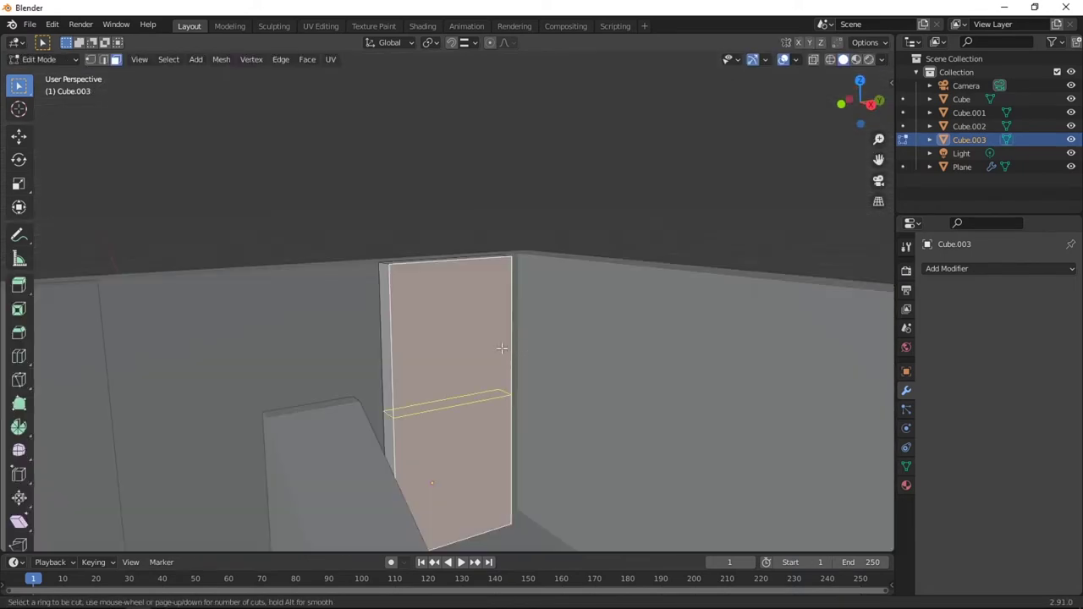
scroll(496, 339, "up", 8)
scroll(496, 338, "up", 3)
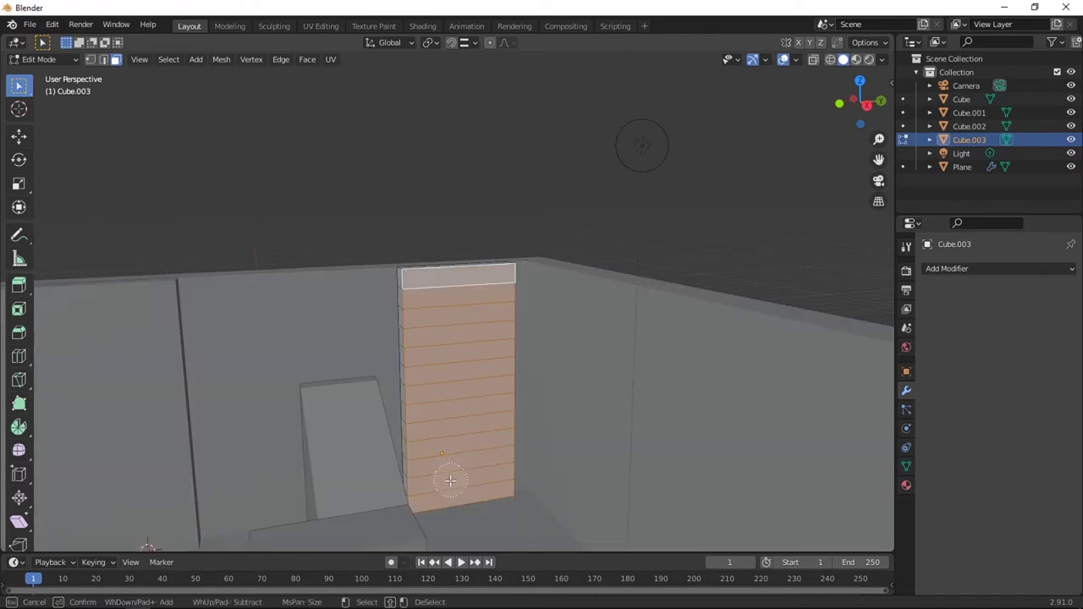
key("i")
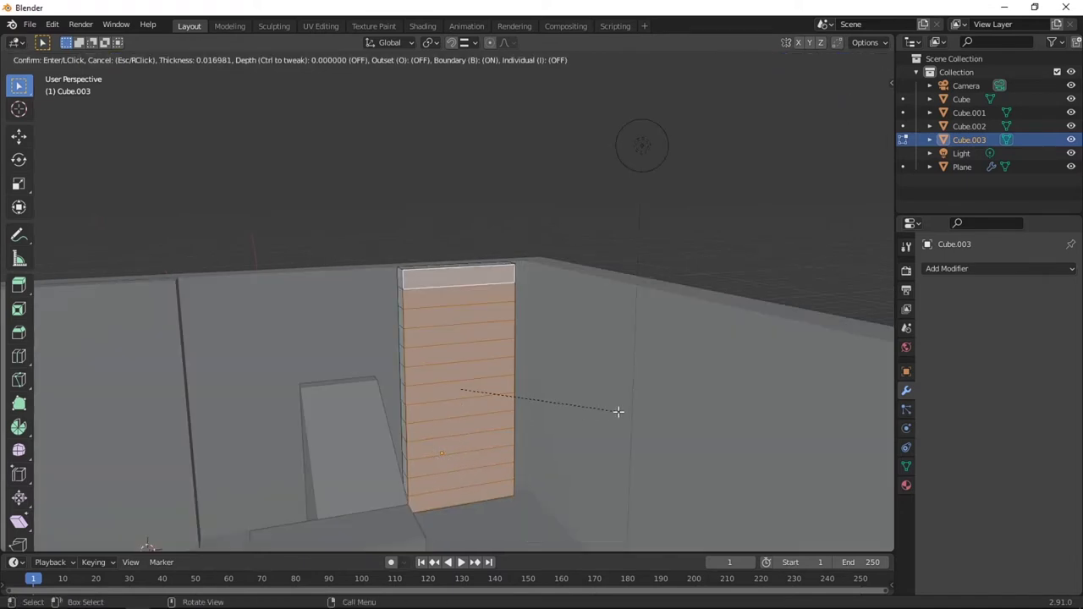
key("Escape")
key("i")
key("i")
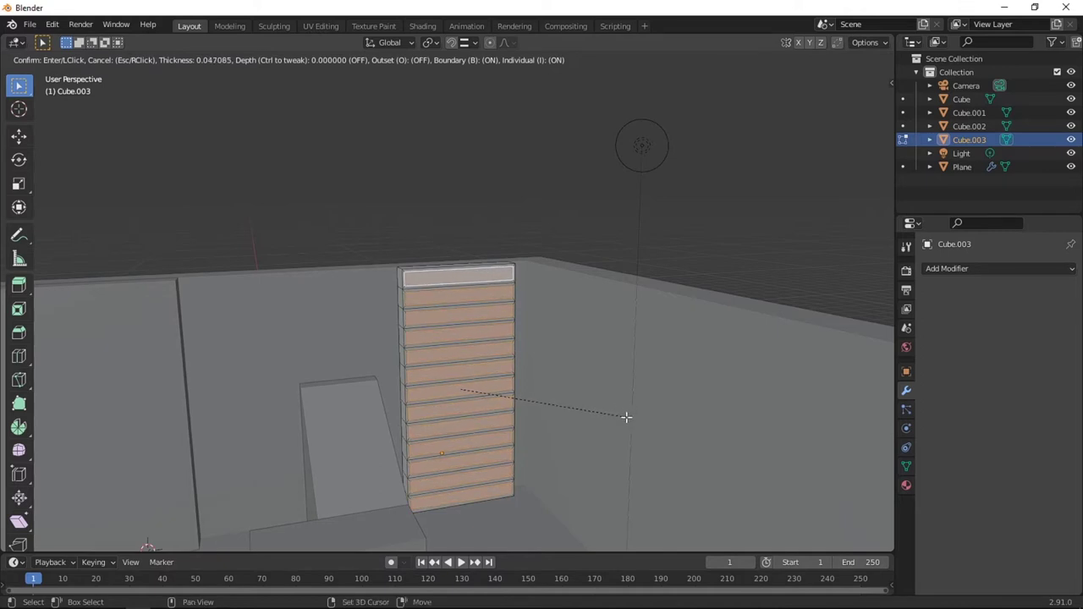
left_click(626, 416)
- Redo the individual inset with thinner frames and start pushing the faces inward
scroll(625, 416, "up", 7)
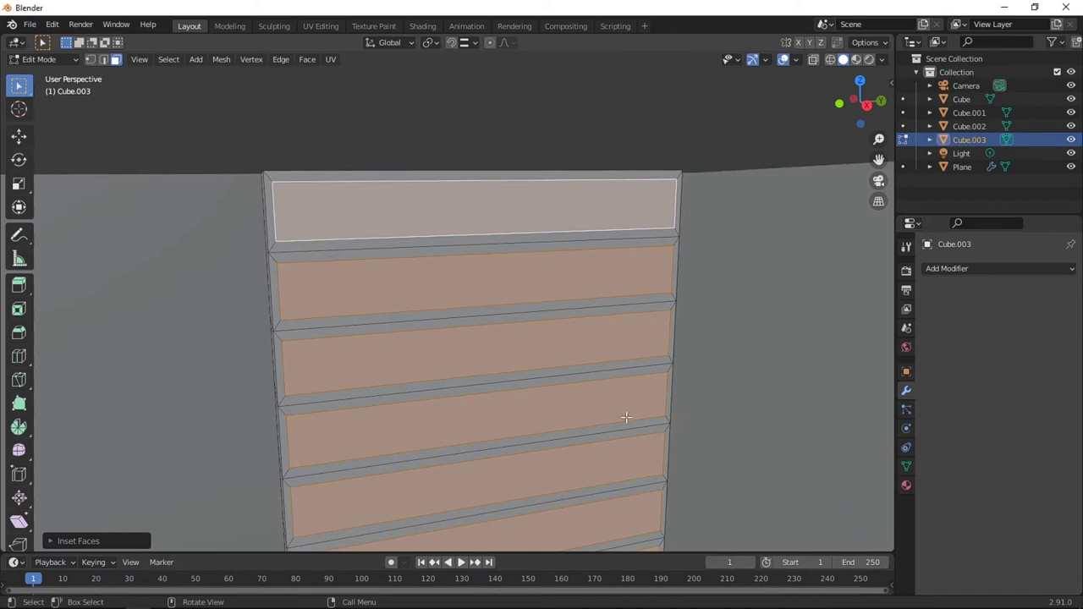
key("ctrl+z")
key("i")
key("i")
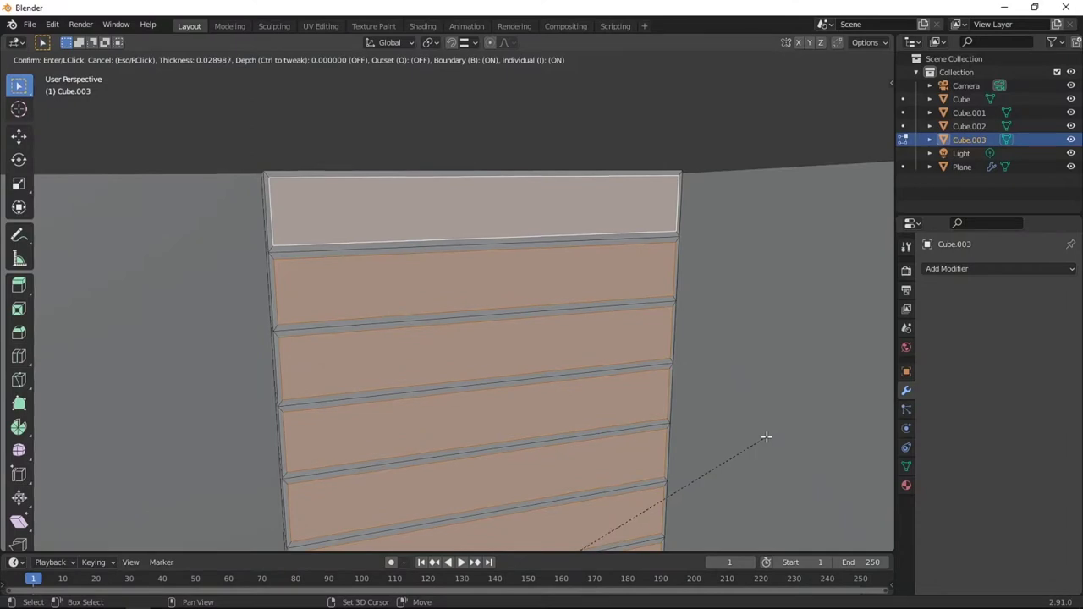
left_click(769, 437)
middle_click_drag(769, 437, 689, 417)
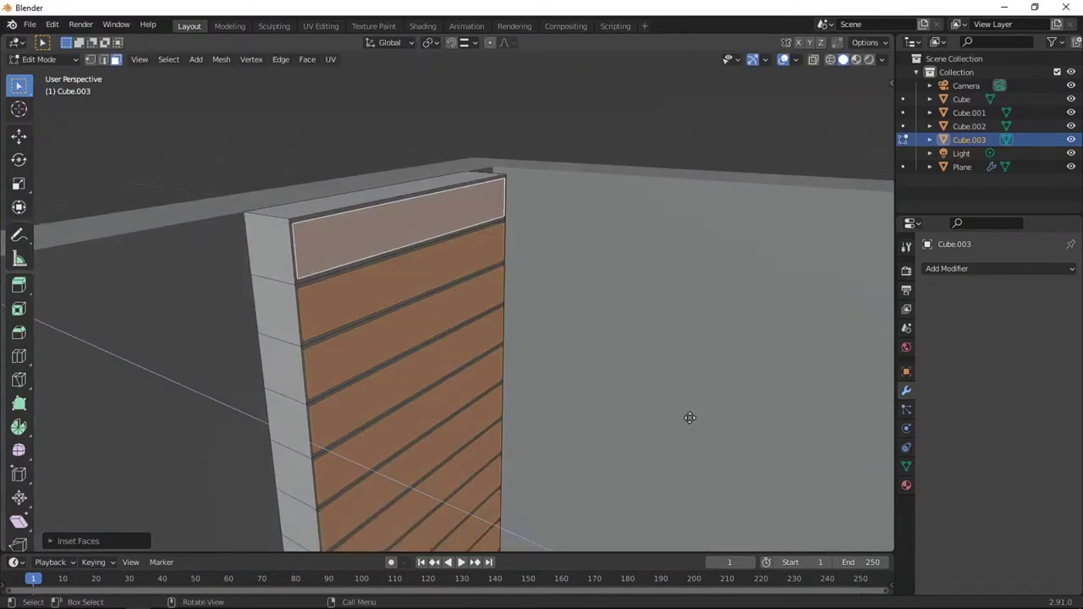
key("e")
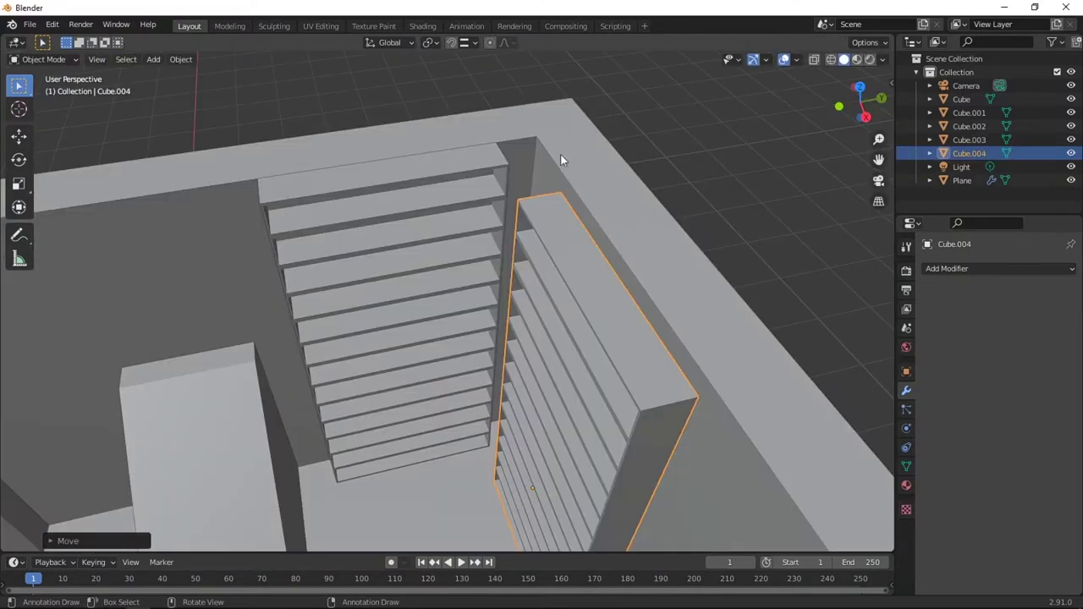
- Push the second shelf unit's inset faces inward to form shelves
left_click(472, 41)
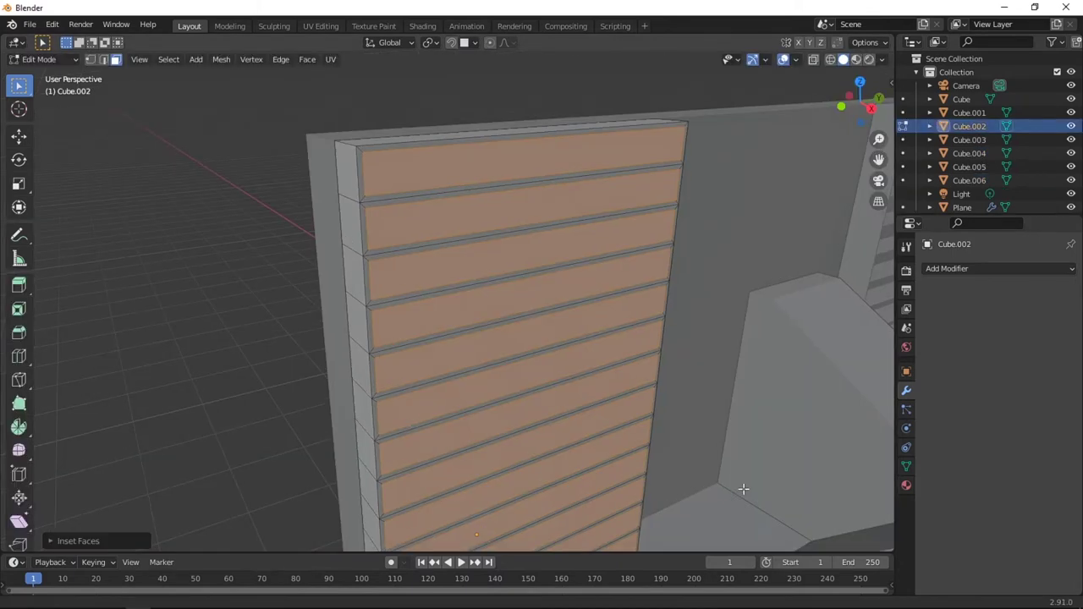
middle_click_drag(744, 488, 629, 440)
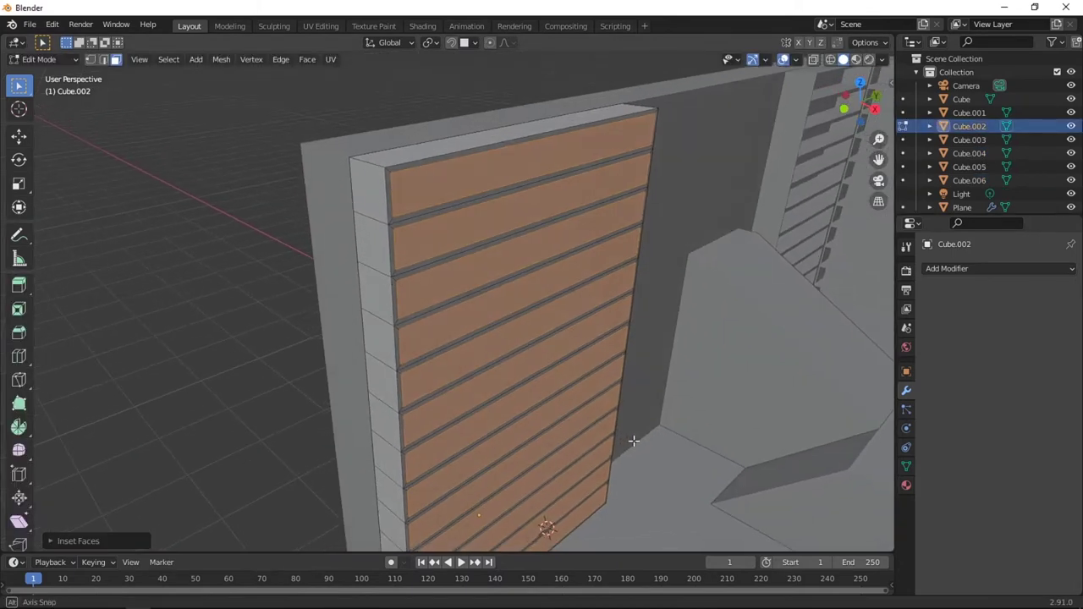
key("e")
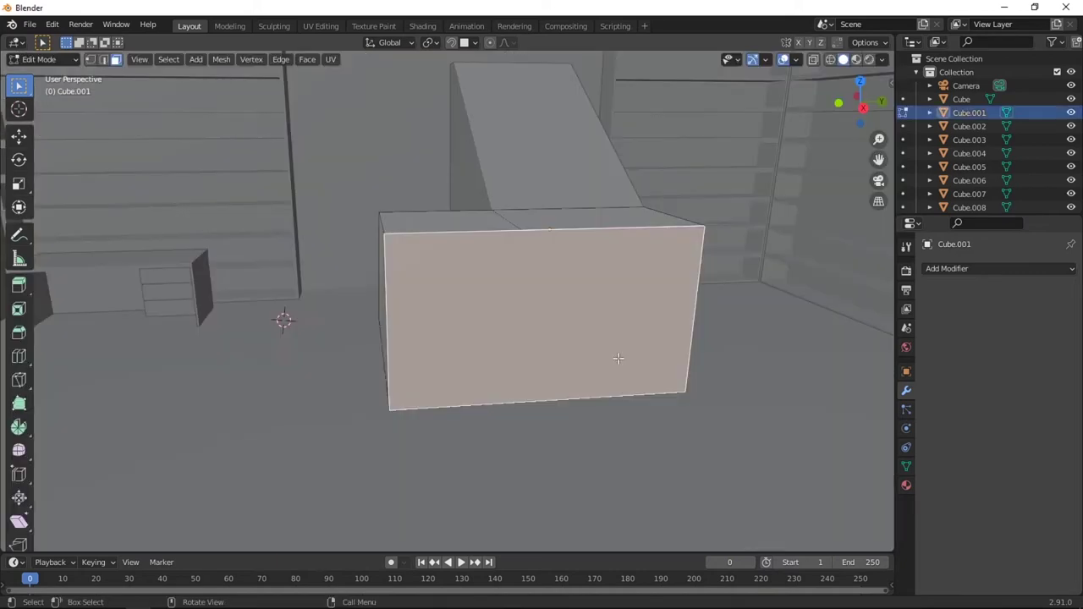
- Start a loop cut on the angled bookcase block and shift the block along X
key("ctrl+r")
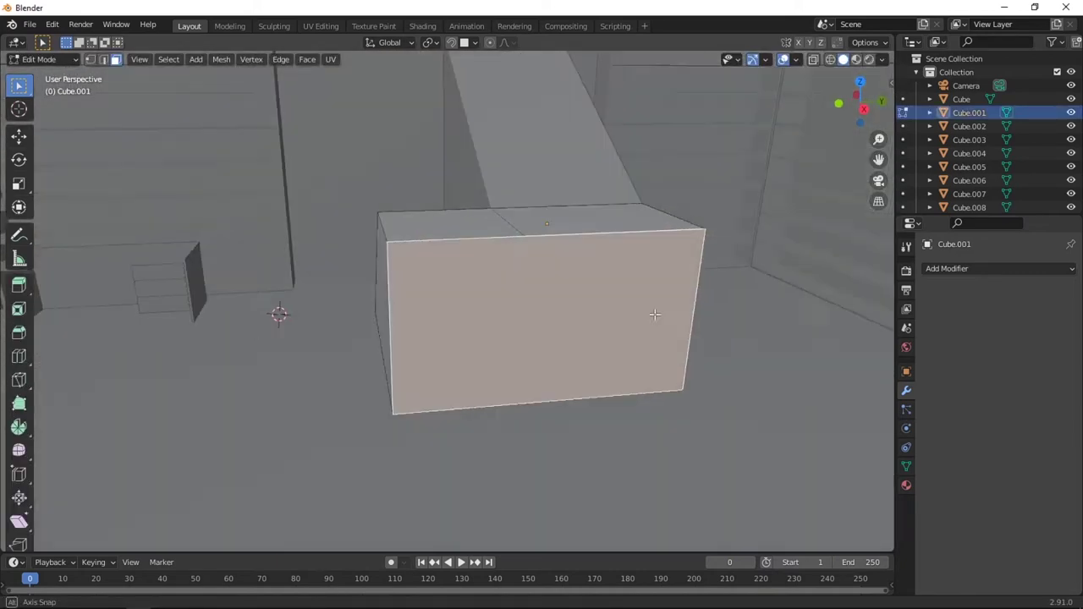
middle_click_drag(440, 304, 665, 314)
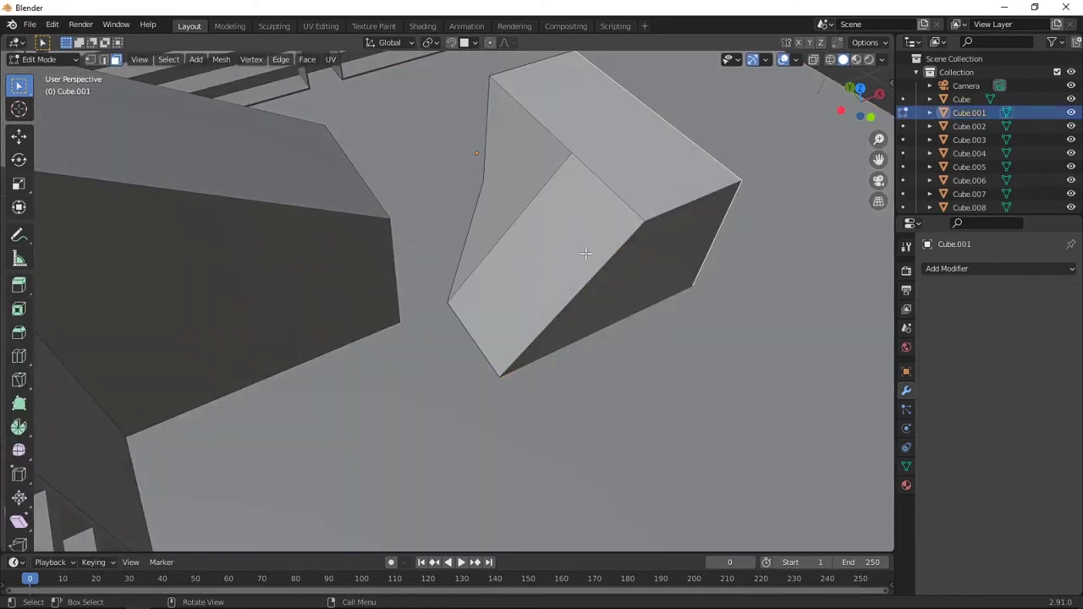
middle_click_drag(585, 253, 758, 234)
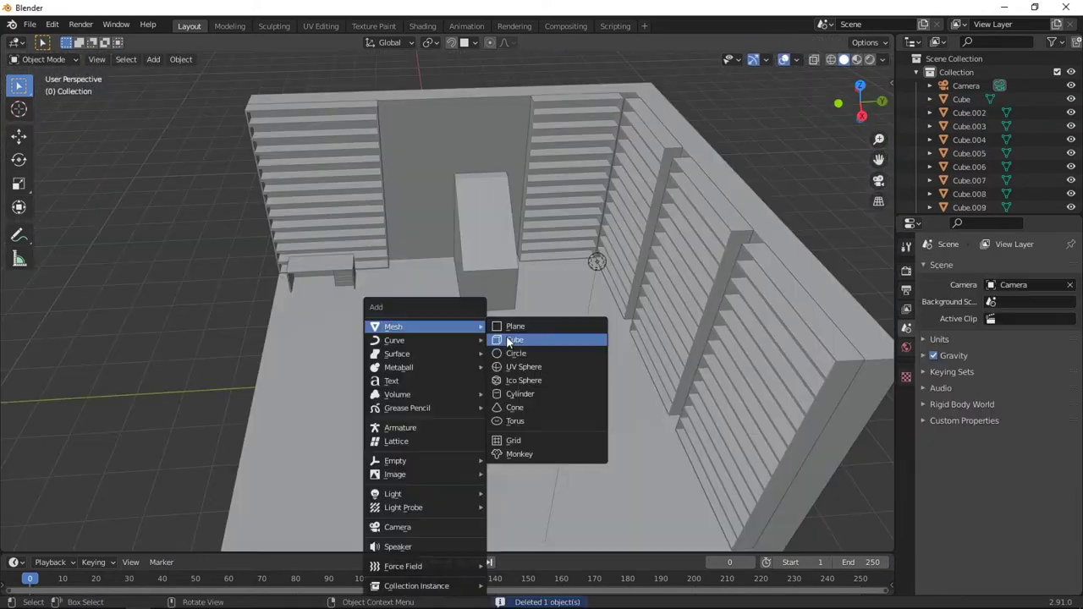
left_click(514, 341)
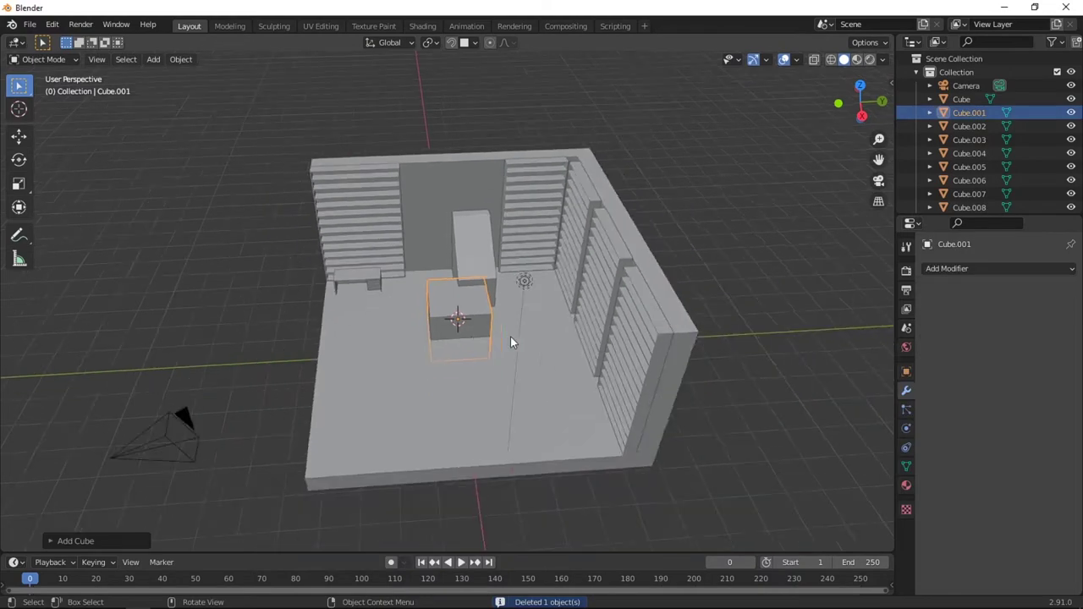
scroll(533, 328, "up", 5)
key("Tab")
left_click(572, 189)
key("g")
key("z")
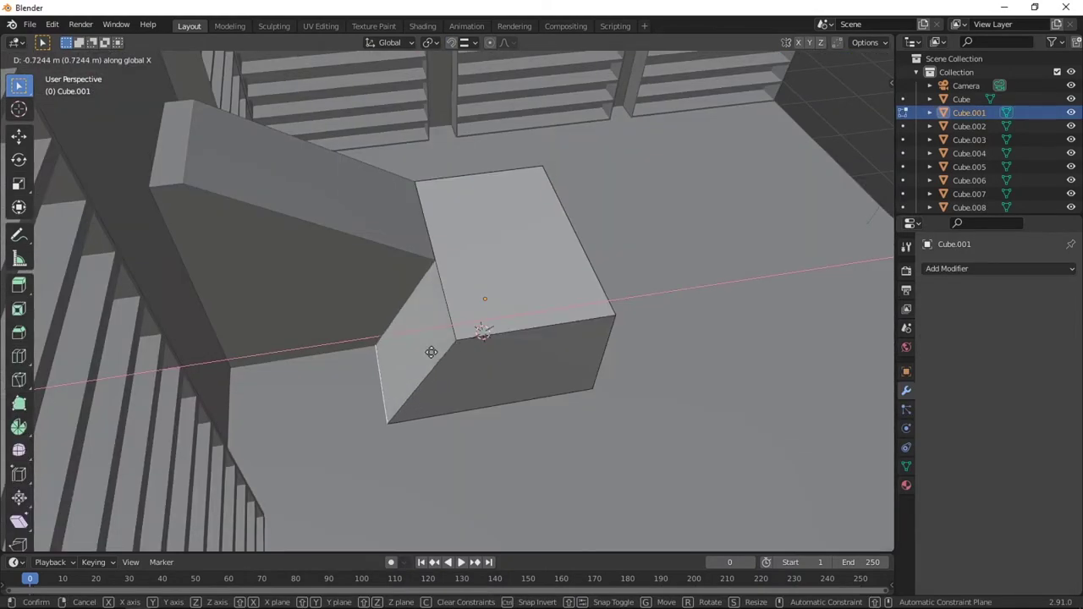
left_click(414, 353)
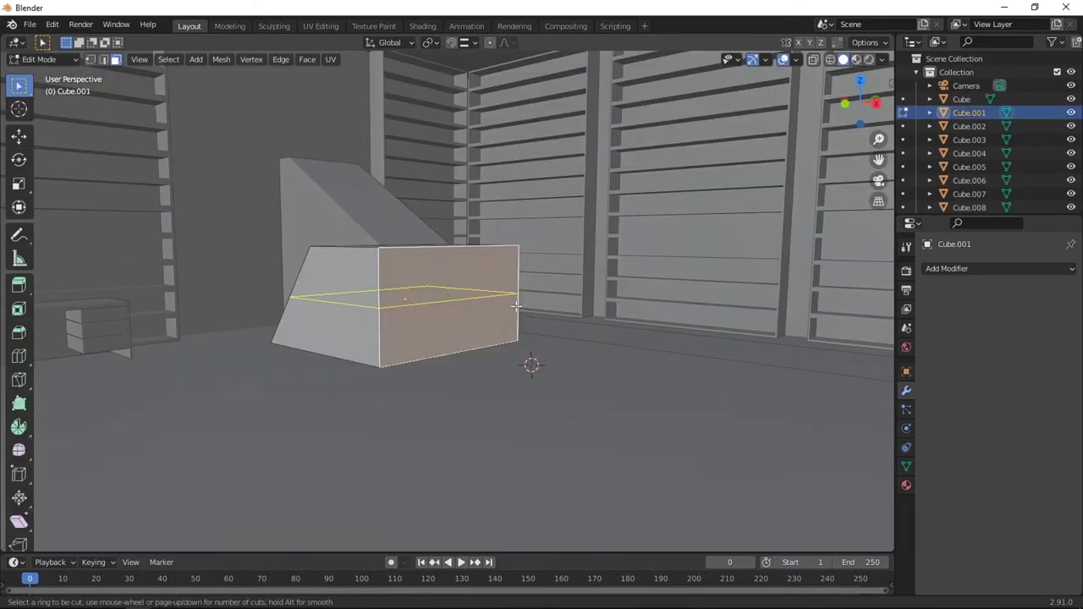
- Add five loop cuts around the block and inset each front face into shelf openings
scroll(516, 306, "up", 4)
left_click(516, 307)
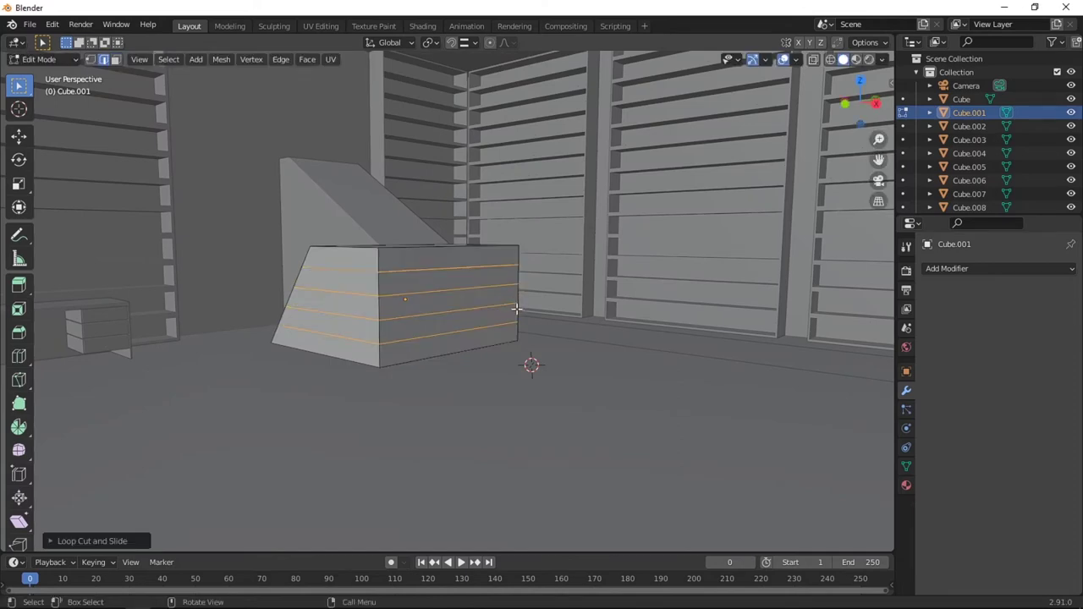
scroll(536, 351, "up", 3)
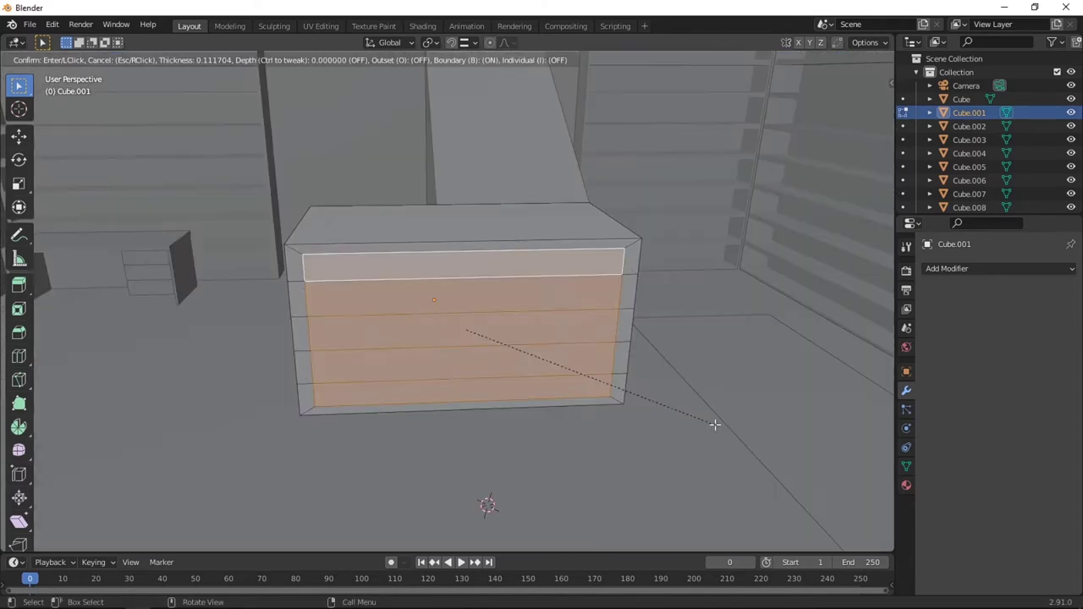
key("i")
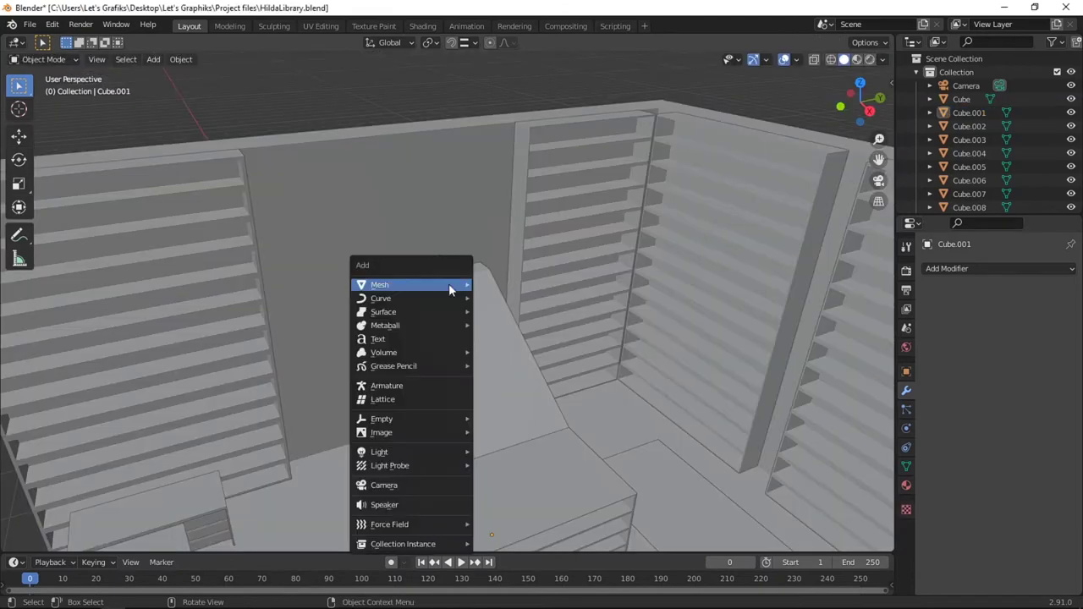
mouse_move(449, 283)
left_click(516, 296)
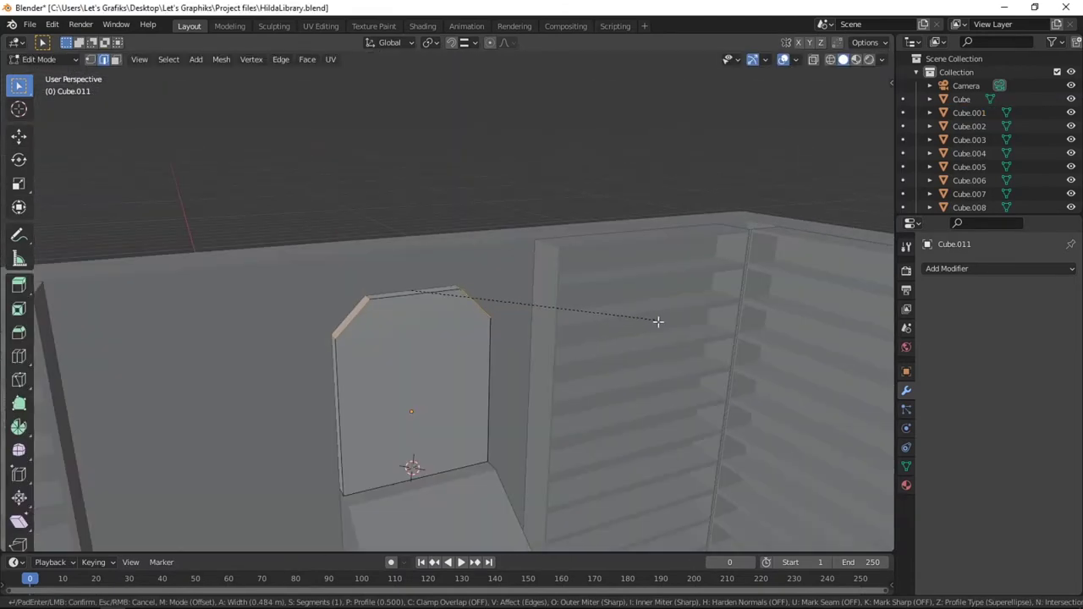
- Inset the arched face and push it inward
scroll(668, 330, "up", 3)
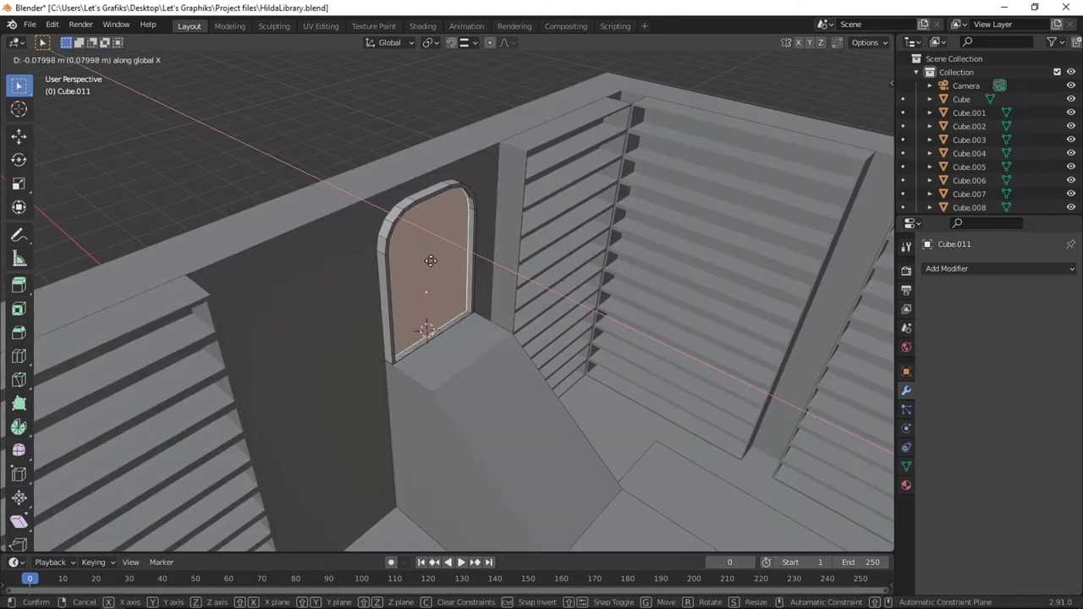
left_click(428, 254)
key("e")
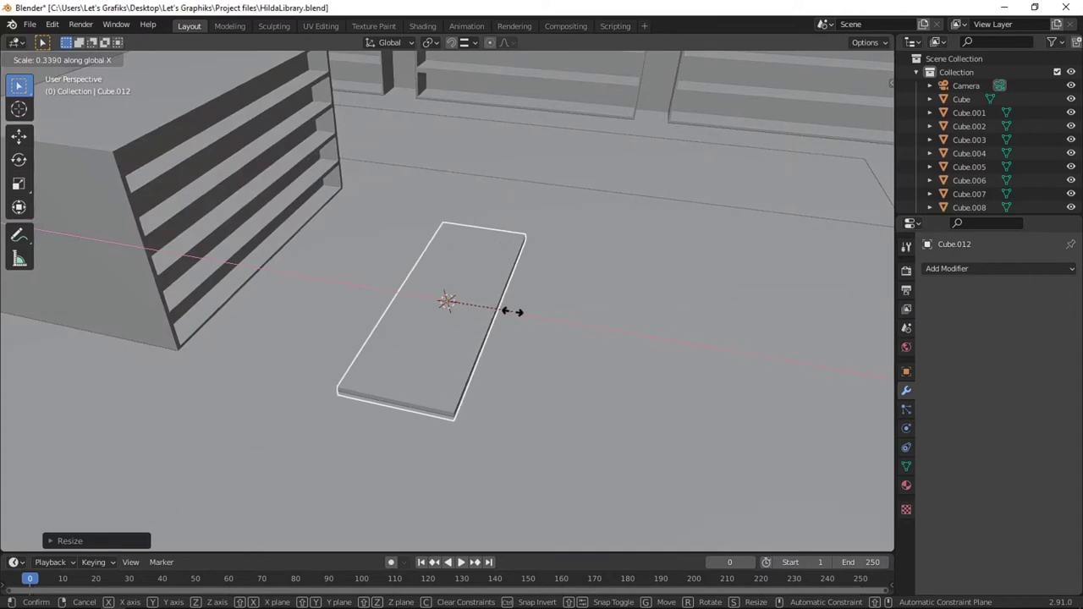
- Widen the flat slab, move it back, and resize it along Z into a tabletop
left_click(519, 317)
middle_click_drag(519, 317, 539, 348)
key("g")
left_click(554, 241)
key("s")
middle_click_drag(554, 241, 529, 274)
key("z")
left_click(627, 268)
- Add a small cube as a table leg and bevel its top edges round
scroll(530, 274, "up", 3)
key("shift+a")
left_click(643, 292)
key("s")
left_click(518, 311)
middle_click_drag(518, 314, 474, 279)
key("Tab")
key("2")
left_click(474, 280)
key("ctrl+b")
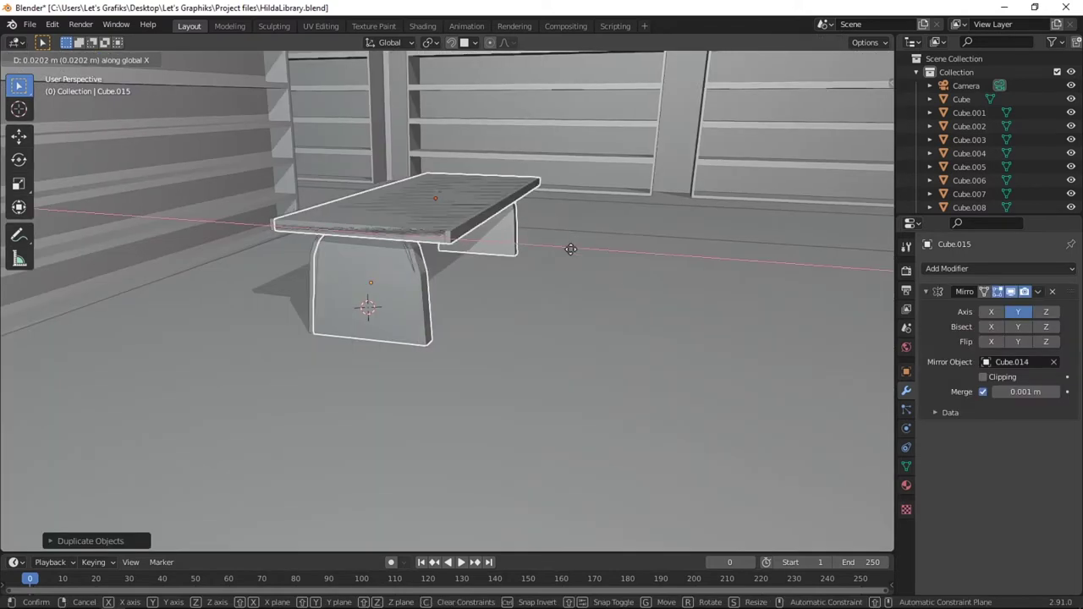
- Duplicate the table piece, scale the copy into a bench, and place it along X beside the table
key("g")
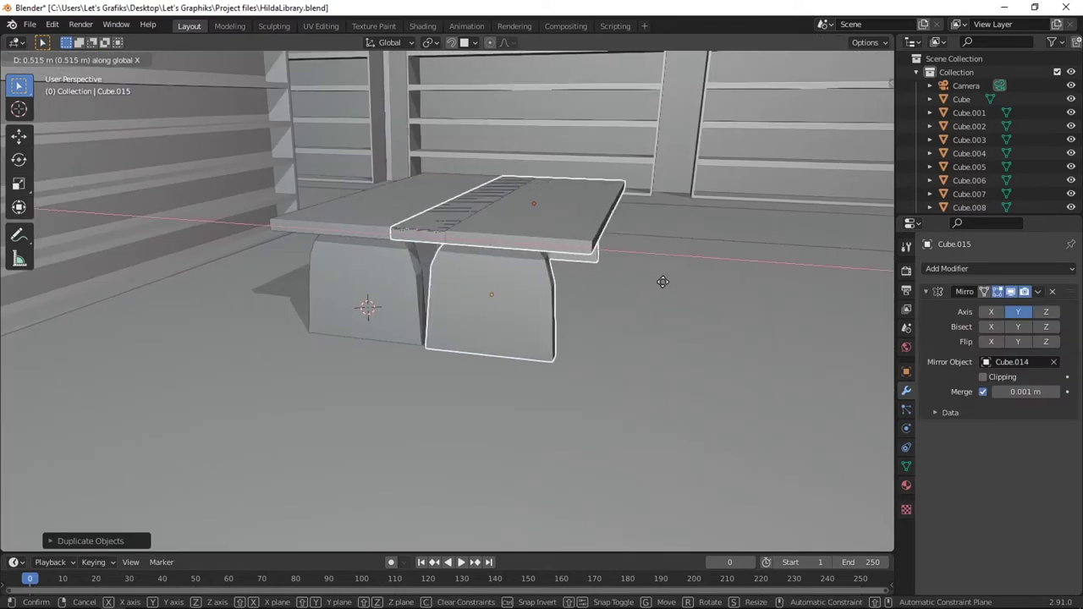
left_click(710, 294)
key("s")
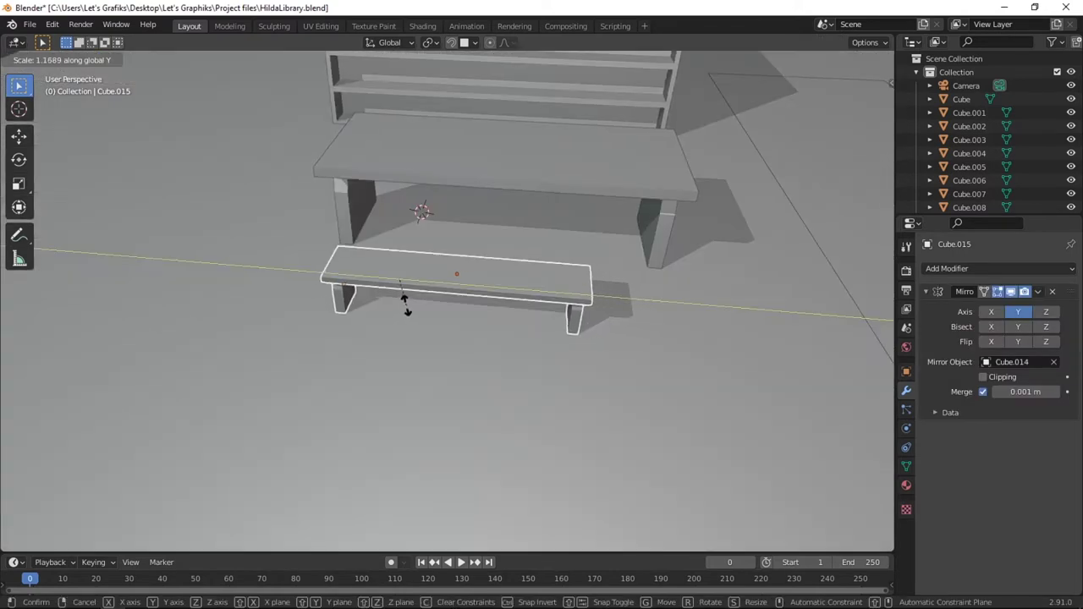
key("g")
key("x")
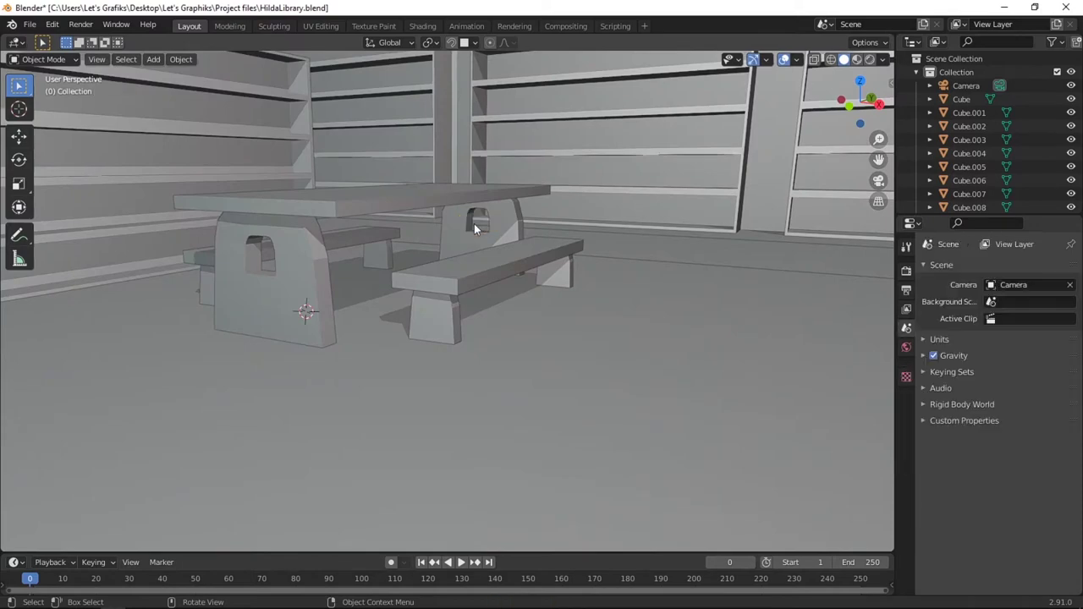
scroll(474, 223, "down", 10)
middle_click_drag(580, 240, 524, 254)
scroll(525, 253, "up", 4)
key("shift+a")
mouse_move(330, 322)
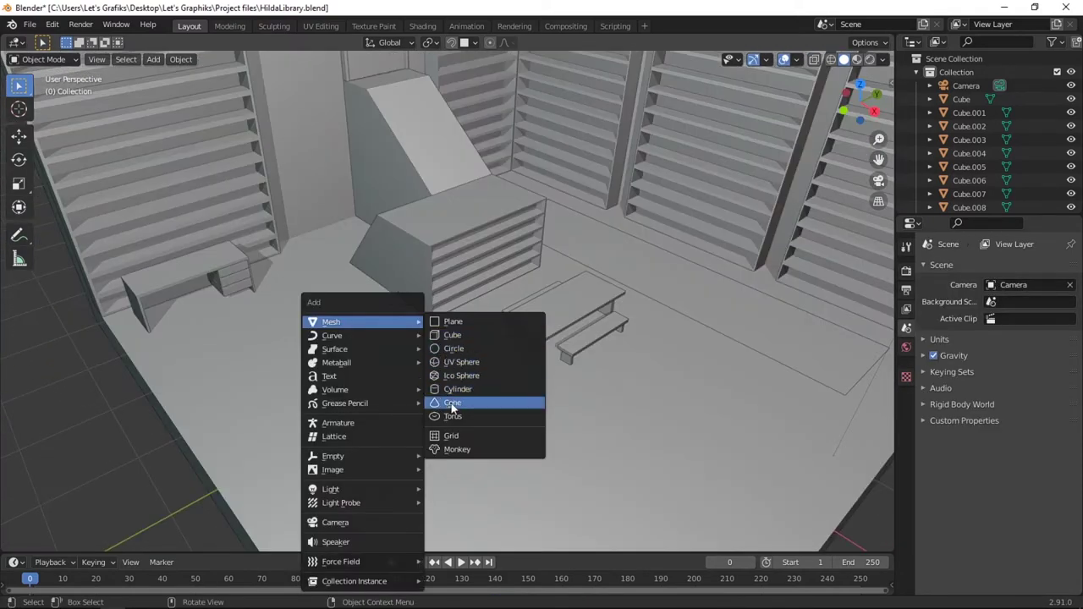
- Add a circle with Ngon fill and shrink it for the stool base
left_click(449, 348)
scroll(474, 359, "up", 3)
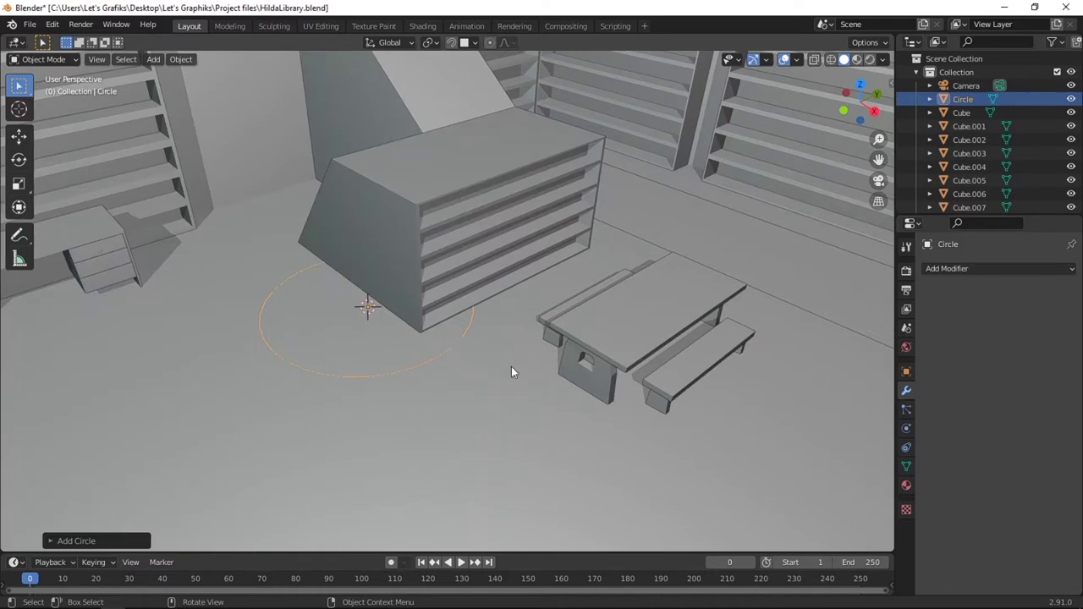
middle_click_drag(616, 379, 140, 530)
left_click(140, 540)
left_click(157, 424)
left_click(161, 452)
key("s")
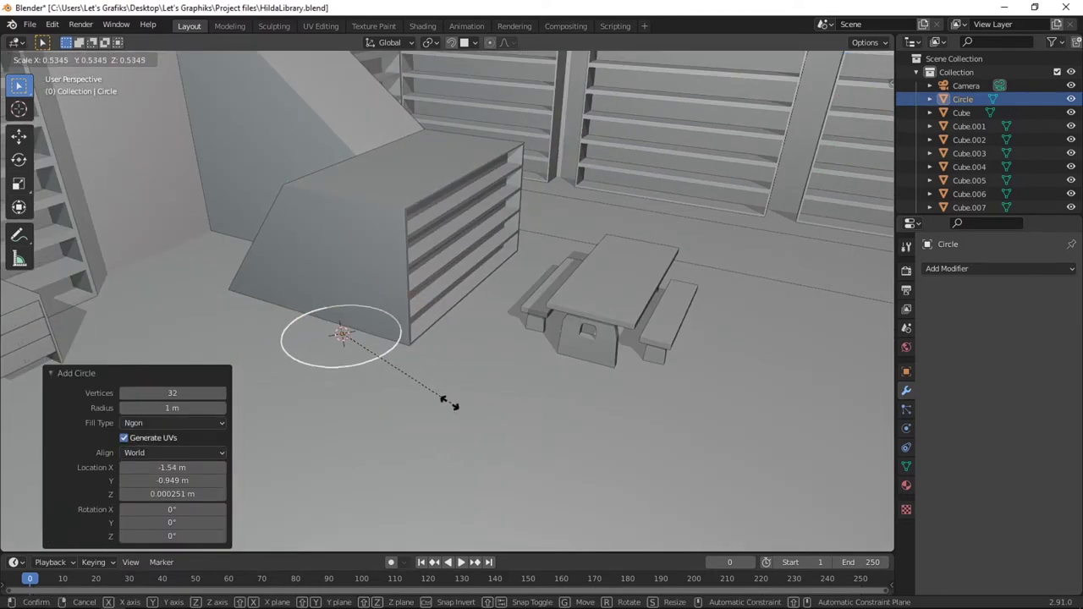
left_click(380, 375)
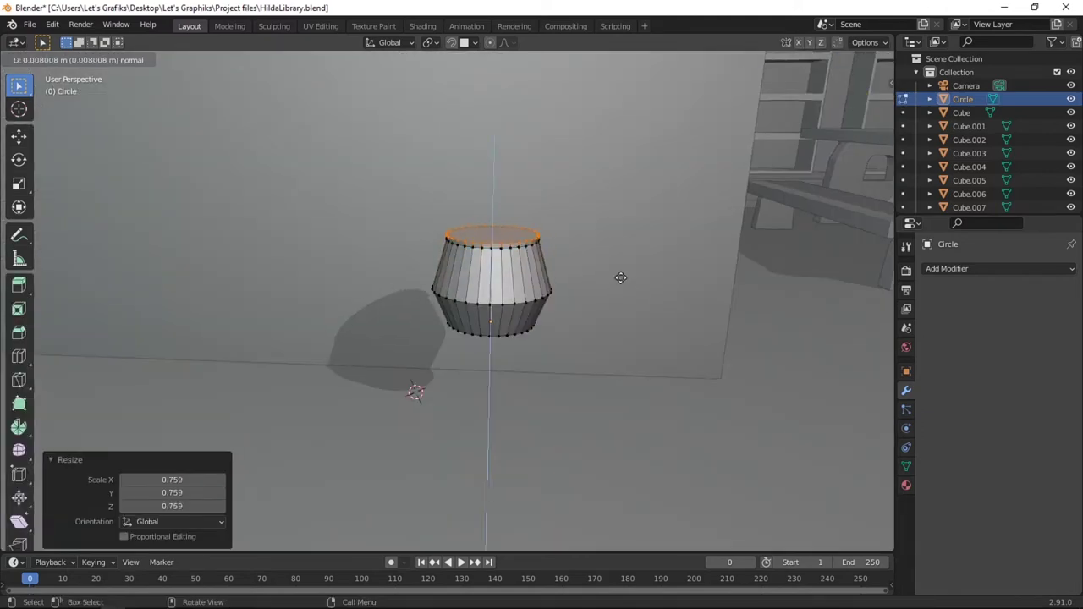
- Extrude and widen rings into a pedestal, then enlarge the top disc into a seat
left_click(651, 262)
left_click(625, 231)
key("s")
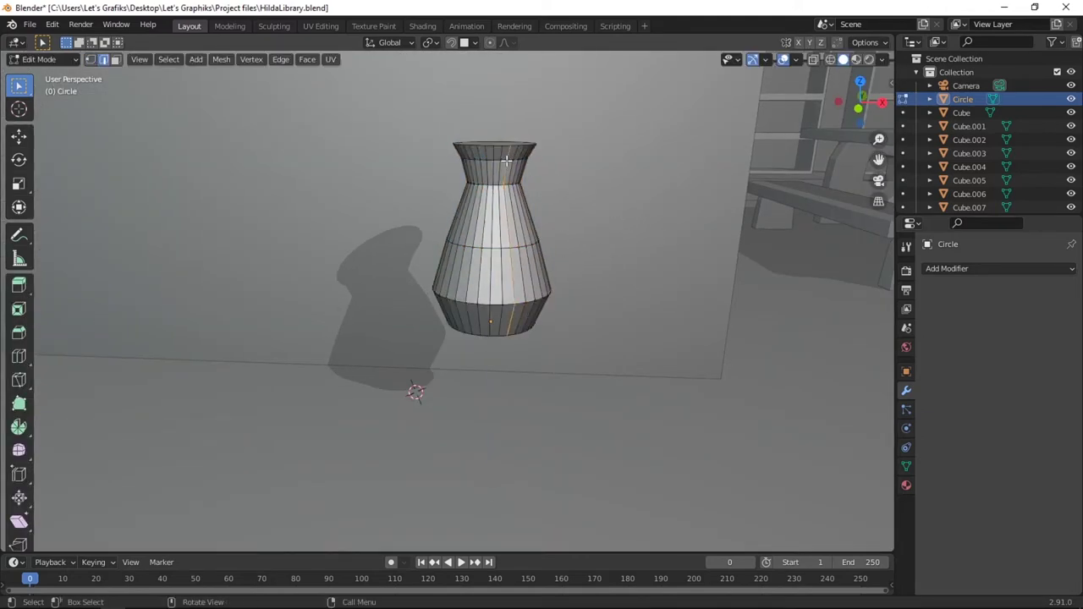
left_click(592, 203)
key("e")
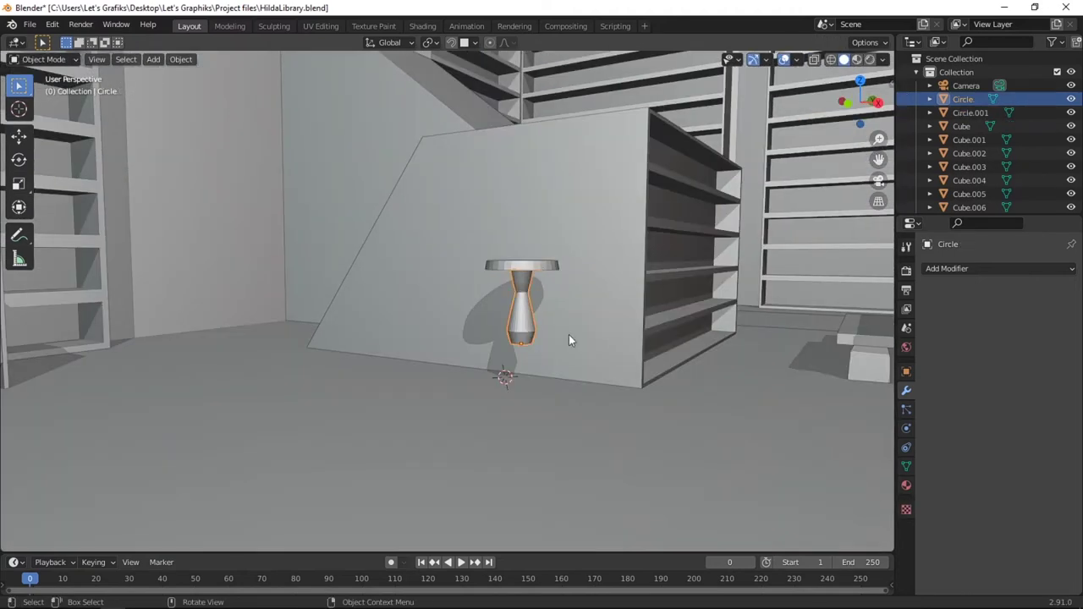
- Select the seat disc with the stool parts and lower them along Z
left_click(522, 264, "shift")
middle_click_drag(522, 265, 583, 298)
key("g")
key("z")
left_click(587, 328)
- Add two loop cuts near the pedestal base for the legs
scroll(588, 329, "up", 2)
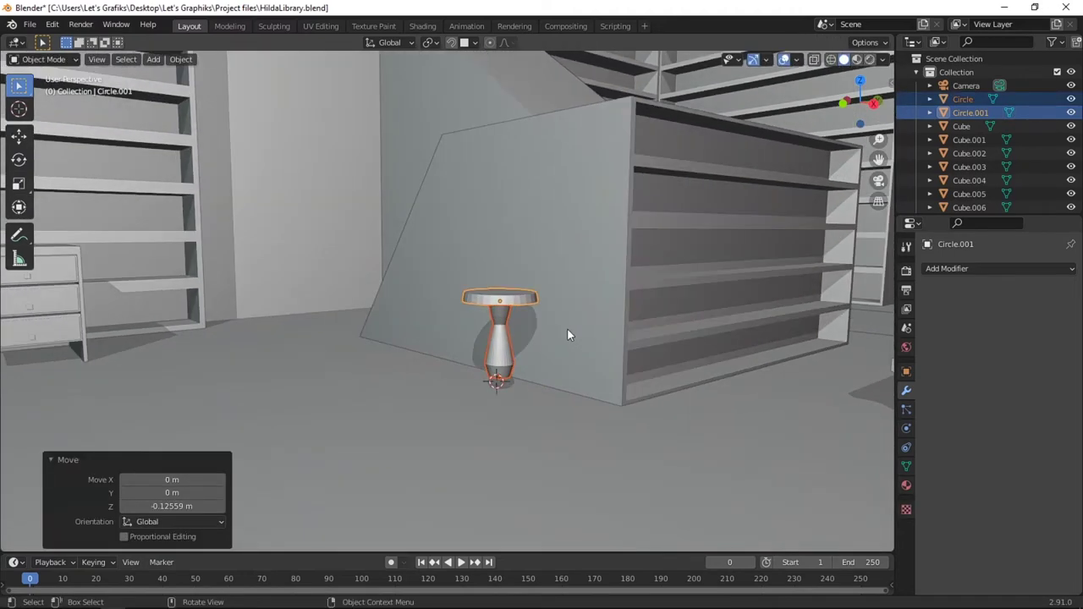
key("Tab")
scroll(571, 380, "up", 5)
scroll(549, 338, "up", 3)
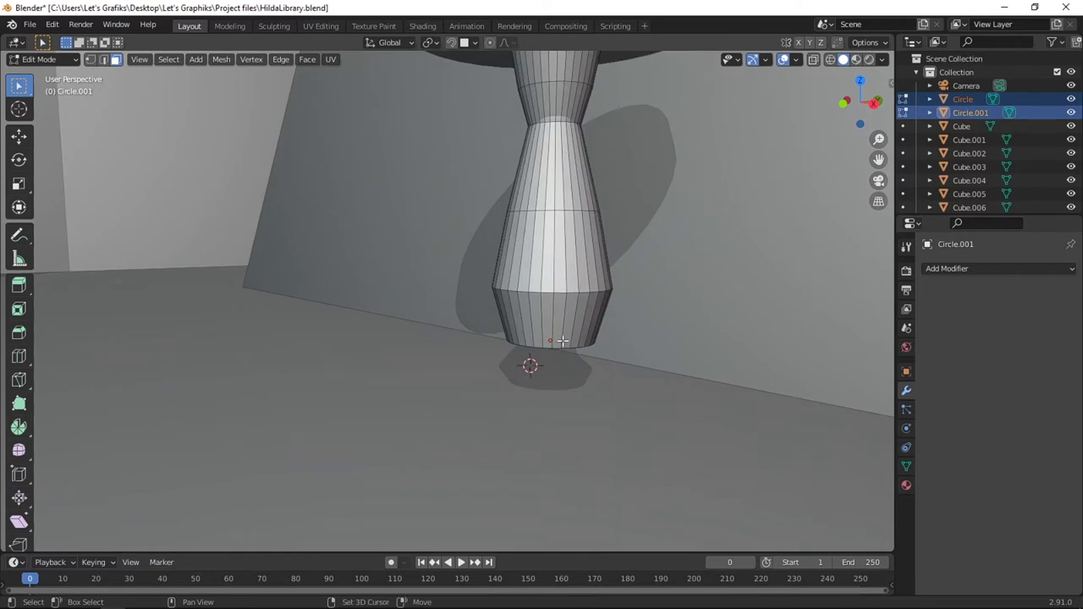
scroll(501, 313, "down", 1)
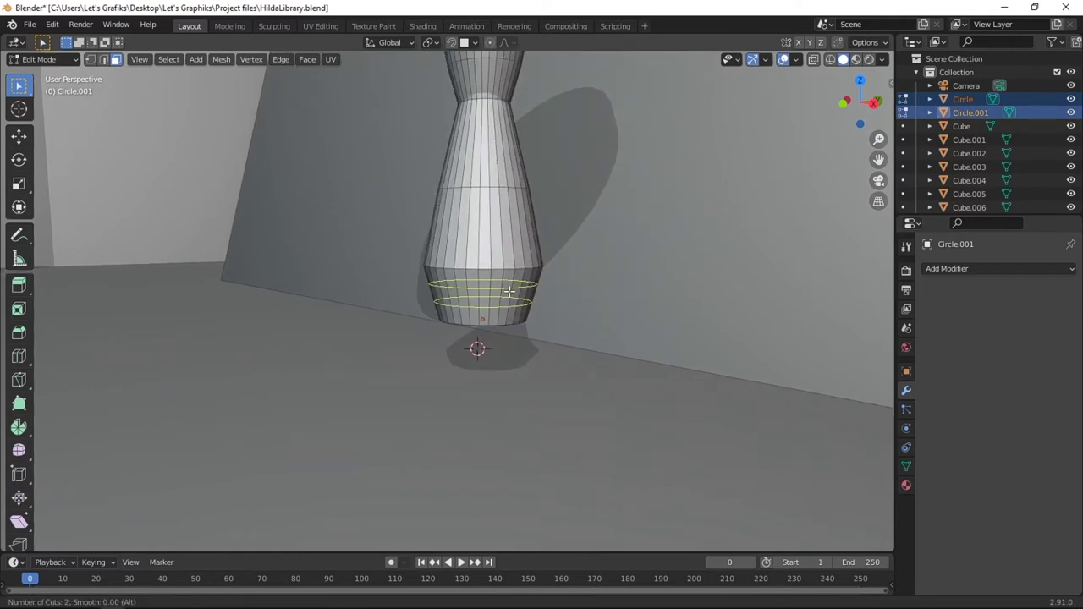
left_click(509, 291)
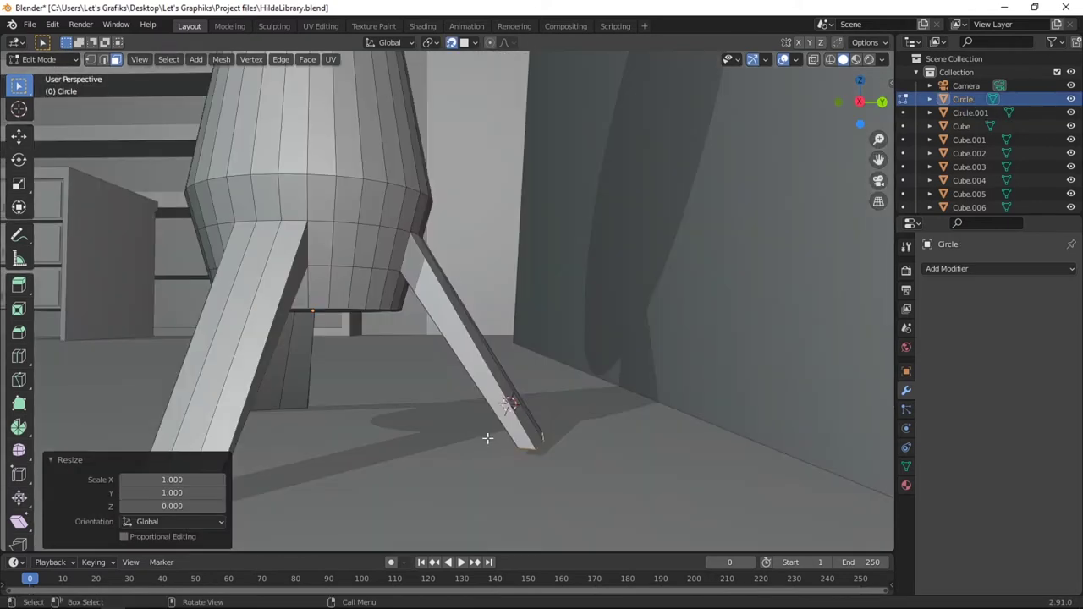
- Flatten the leg ends vertically, then select the plane in front of the desk
scroll(499, 437, "down", 2)
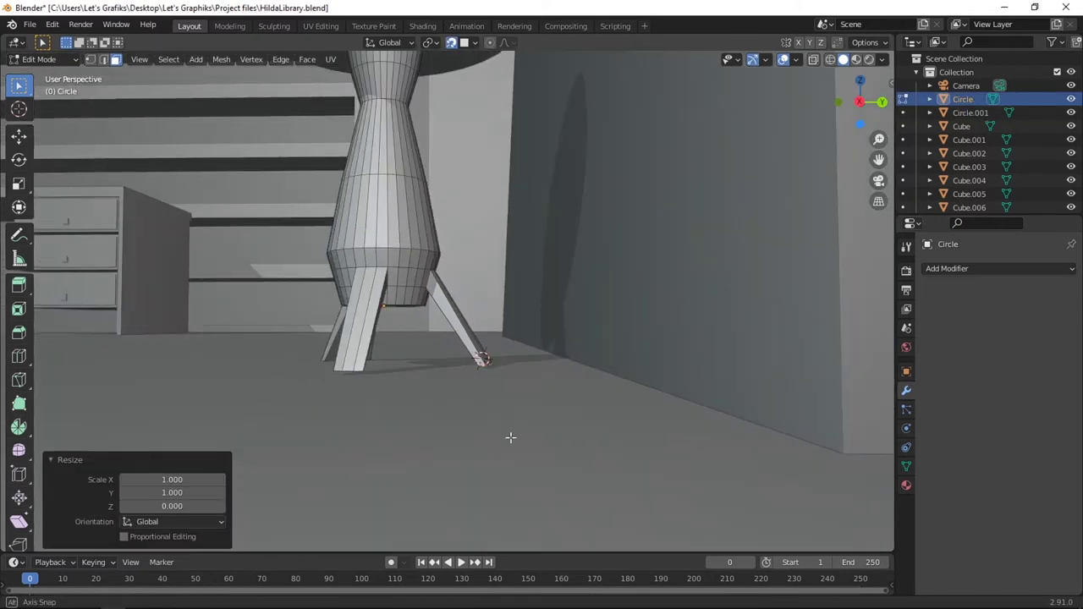
key("g")
key("z")
left_click(510, 437)
middle_click_drag(513, 443, 572, 445)
key("Tab")
scroll(579, 444, "down", 5)
left_click(616, 438)
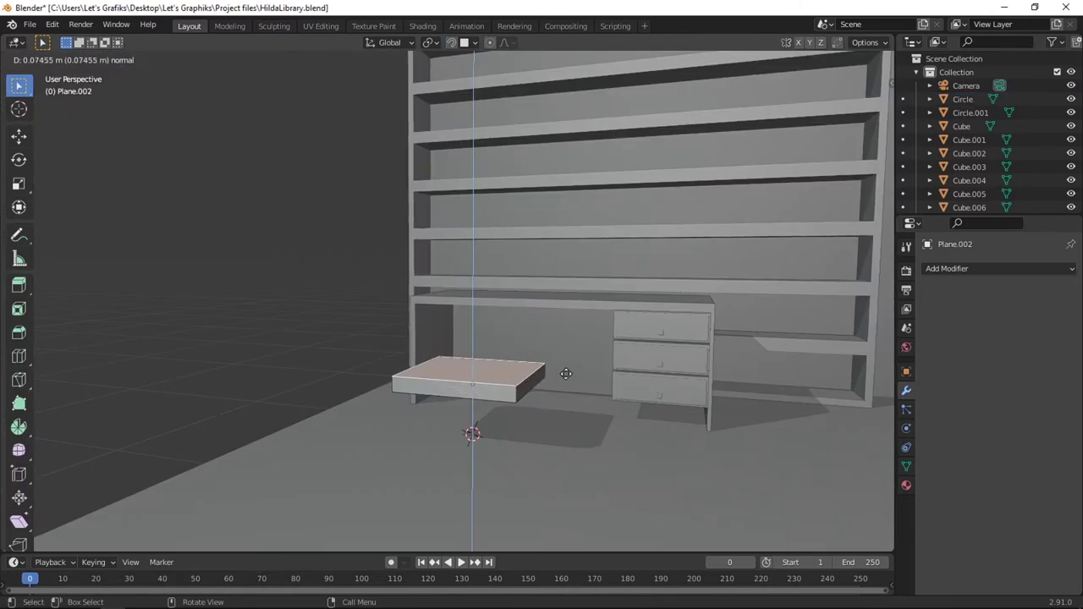
- Finish extruding the armchair's seat slab upward and return to Object Mode
left_click(565, 365)
scroll(541, 388, "down", 2)
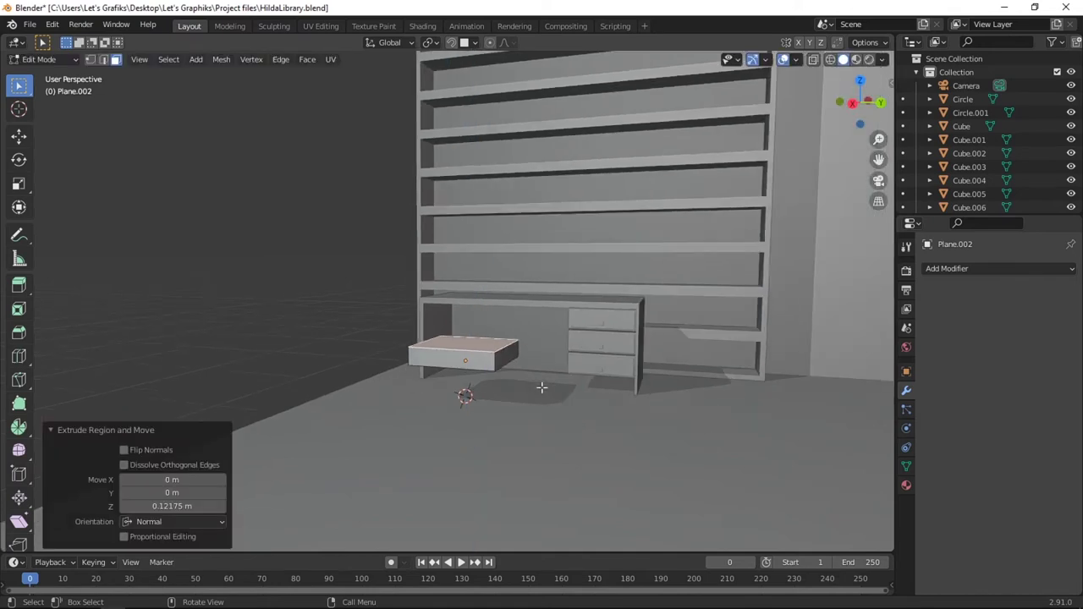
key("Tab")
middle_click_drag(541, 388, 504, 405)
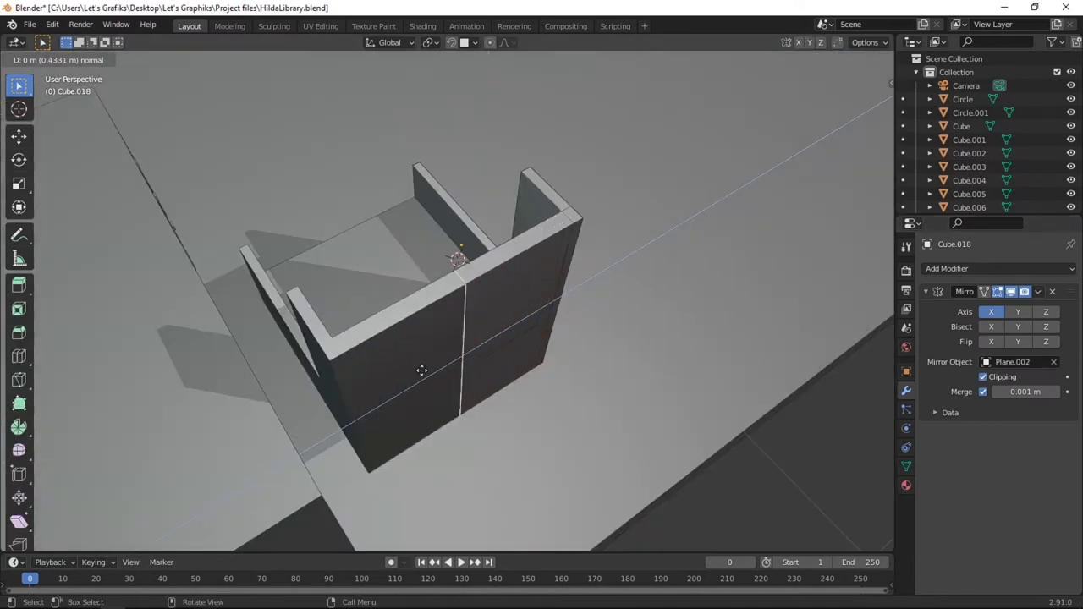
- Add a Mirror modifier to the armchair leg so it repeats at all four corners
key("Tab")
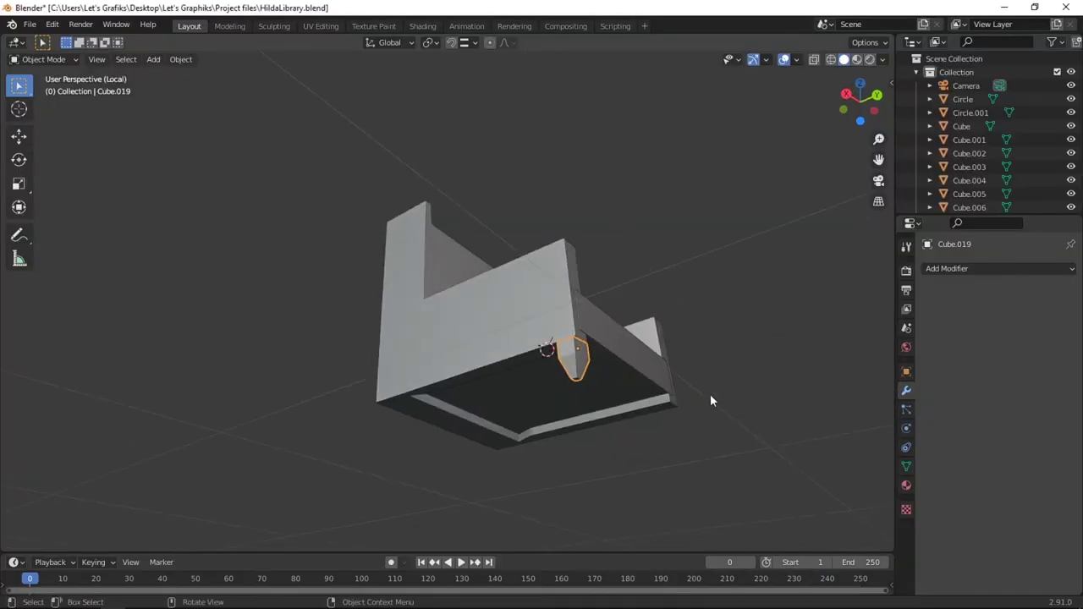
left_click(969, 269)
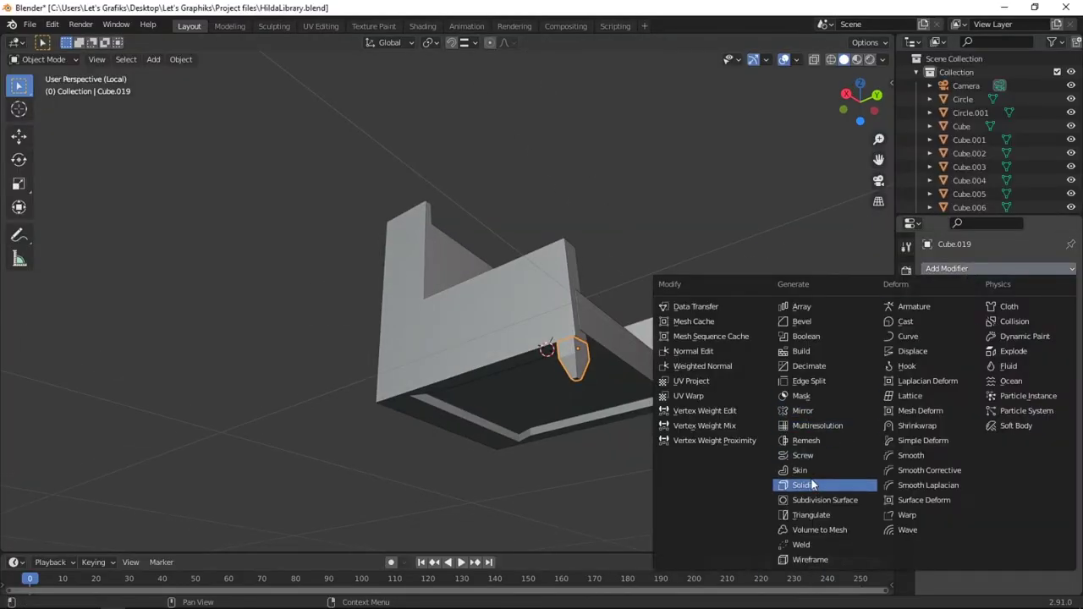
left_click(818, 414)
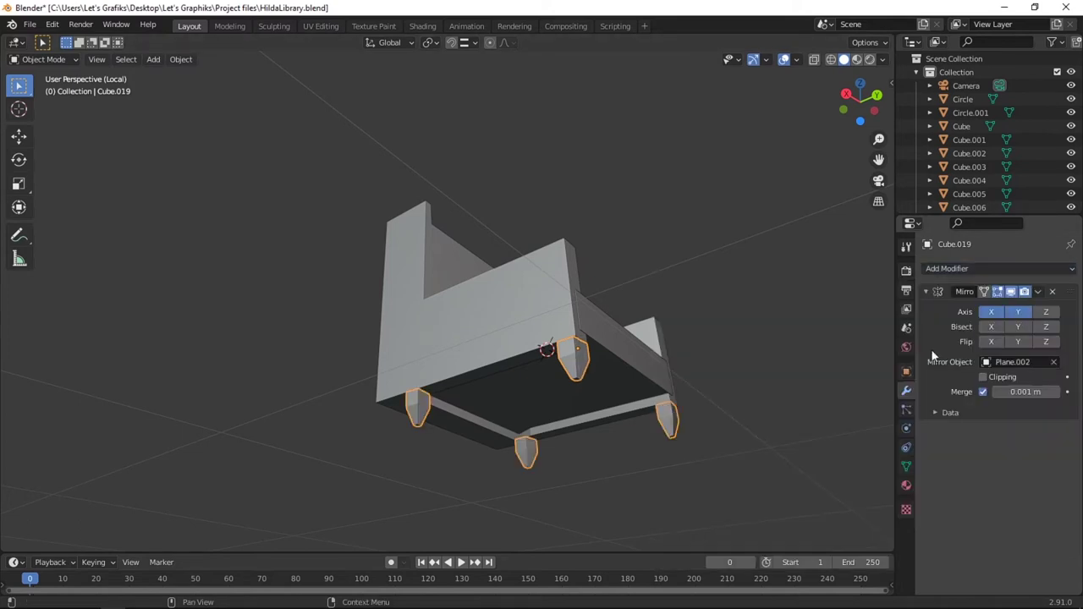
scroll(651, 467, "down", 2)
middle_click_drag(639, 480, 650, 501)
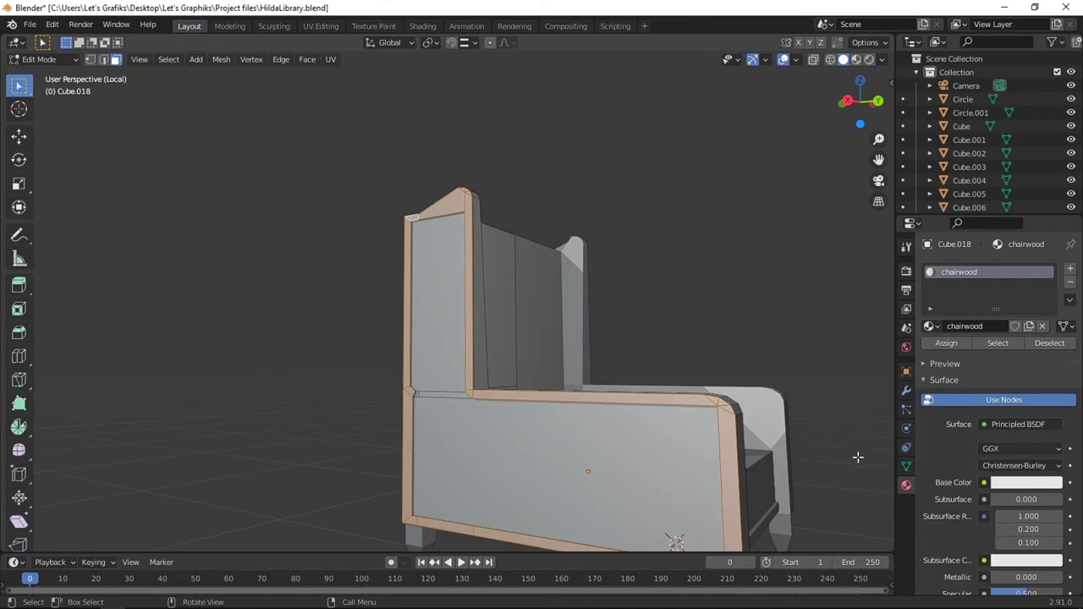
- Add a second material slot to the armchair with a new material named chair
left_click(1068, 270)
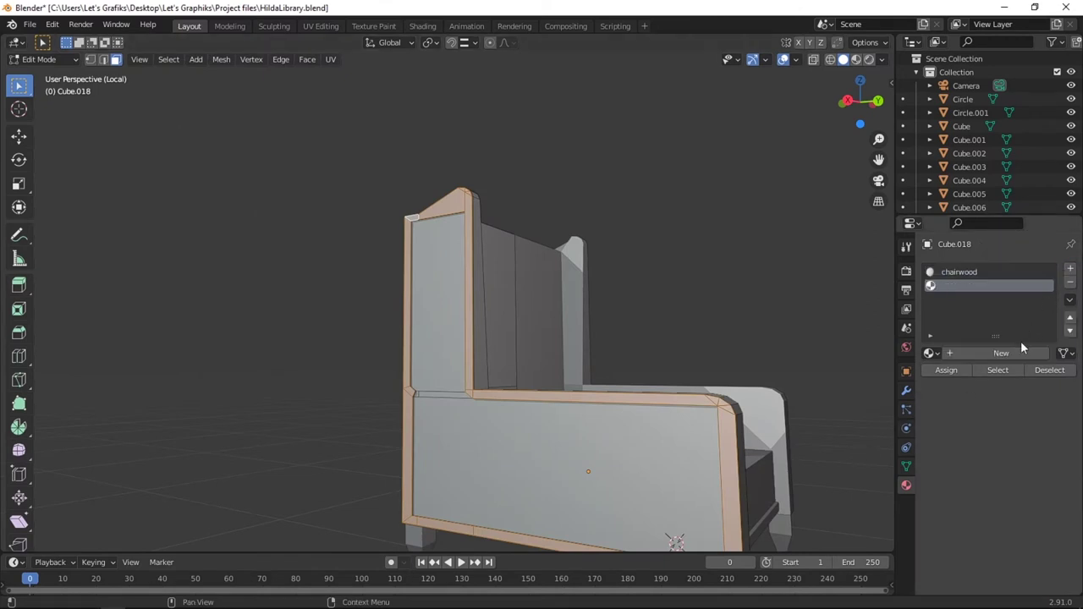
left_click(984, 354)
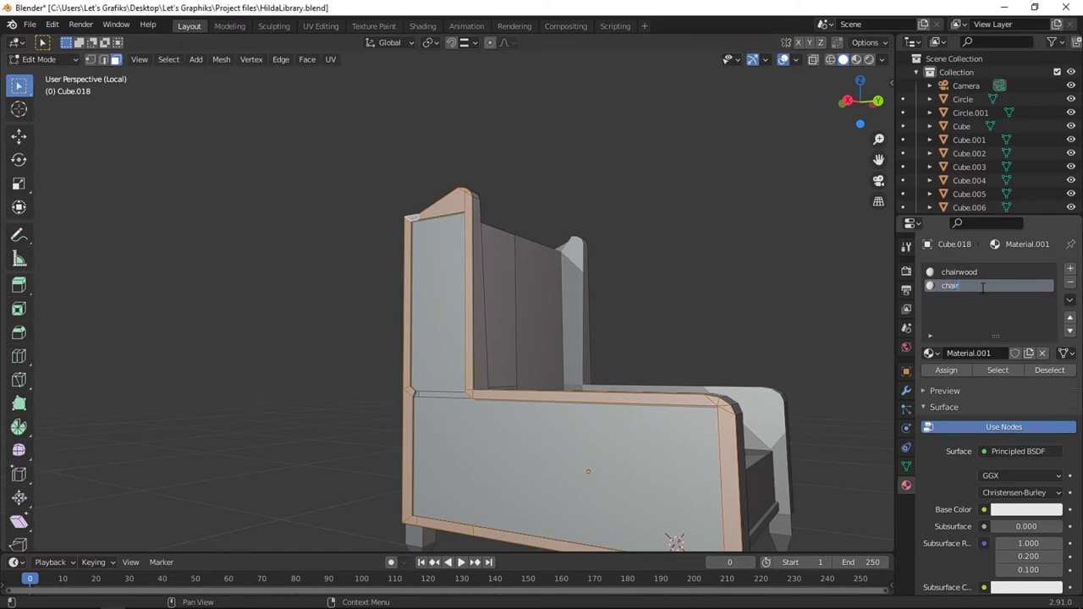
middle_click_drag(762, 296, 607, 345)
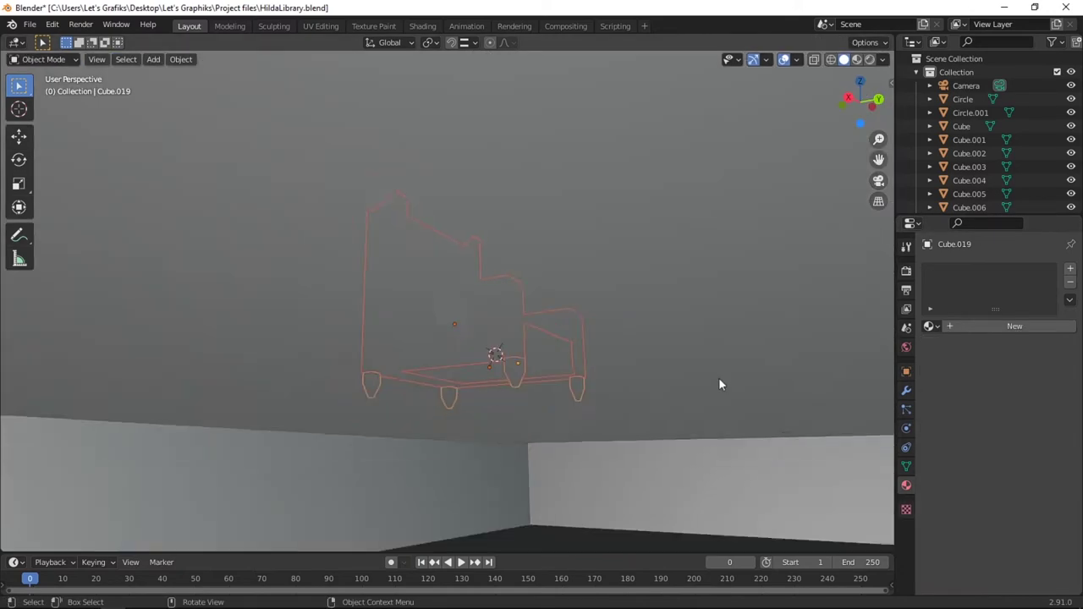
middle_click_drag(720, 379, 674, 393)
- Scale the armchair to 0.765 along X and 0.732 along Y
key("s")
key("x")
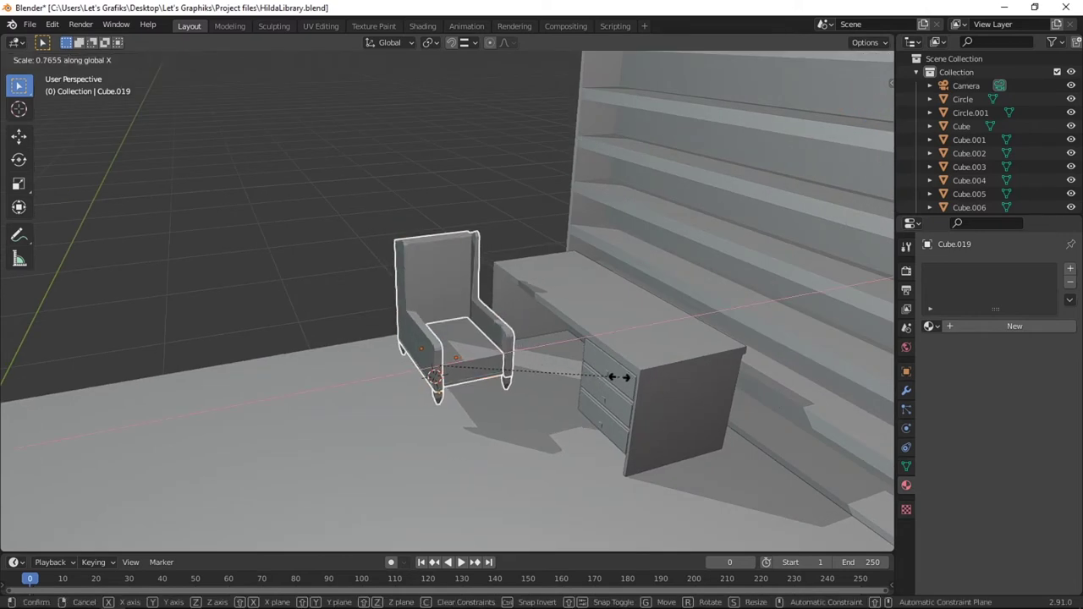
left_click(619, 377)
key("s")
key("y")
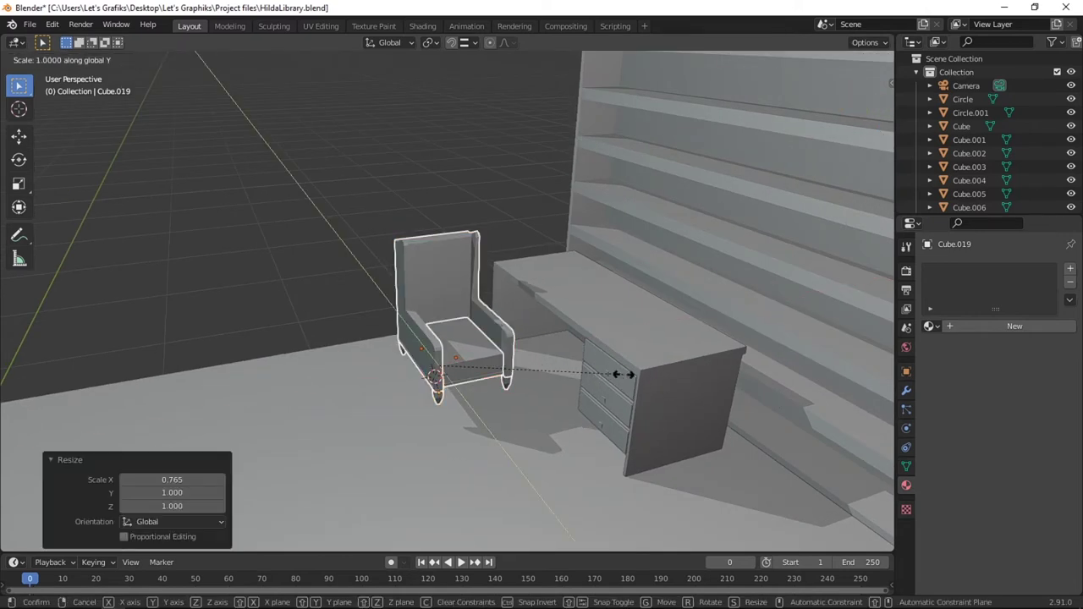
left_click(571, 341)
middle_click_drag(572, 341, 636, 273)
- In Edit Mode, select a seat face, switch to edge selection and turn on X-ray
key("Tab")
key("alt+a")
left_click(449, 310)
key("2")
middle_click_drag(449, 310, 516, 325)
middle_click_drag(438, 310, 440, 276)
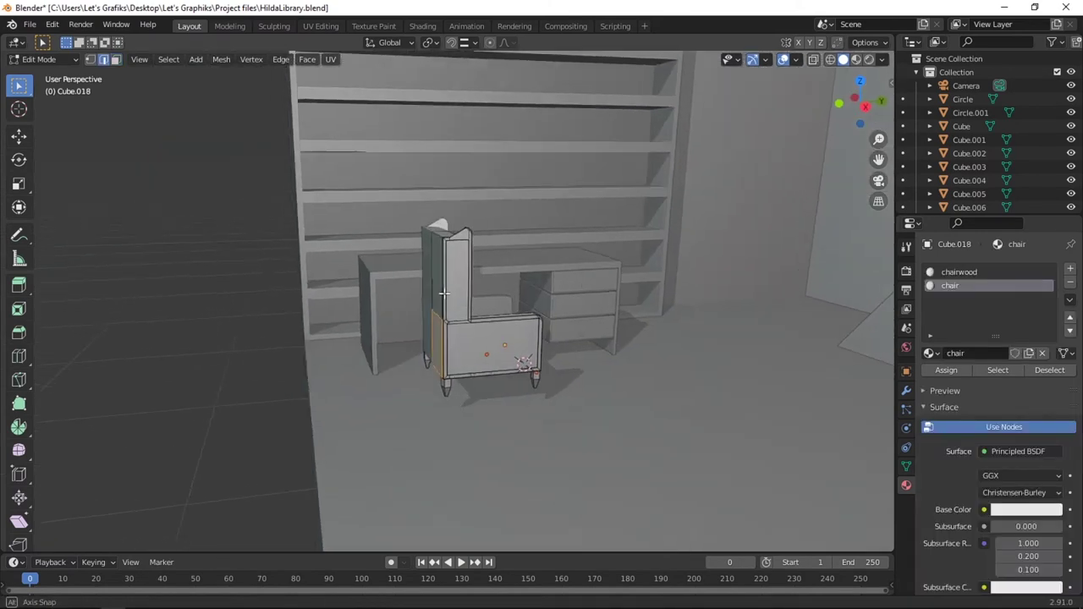
key("alt+z")
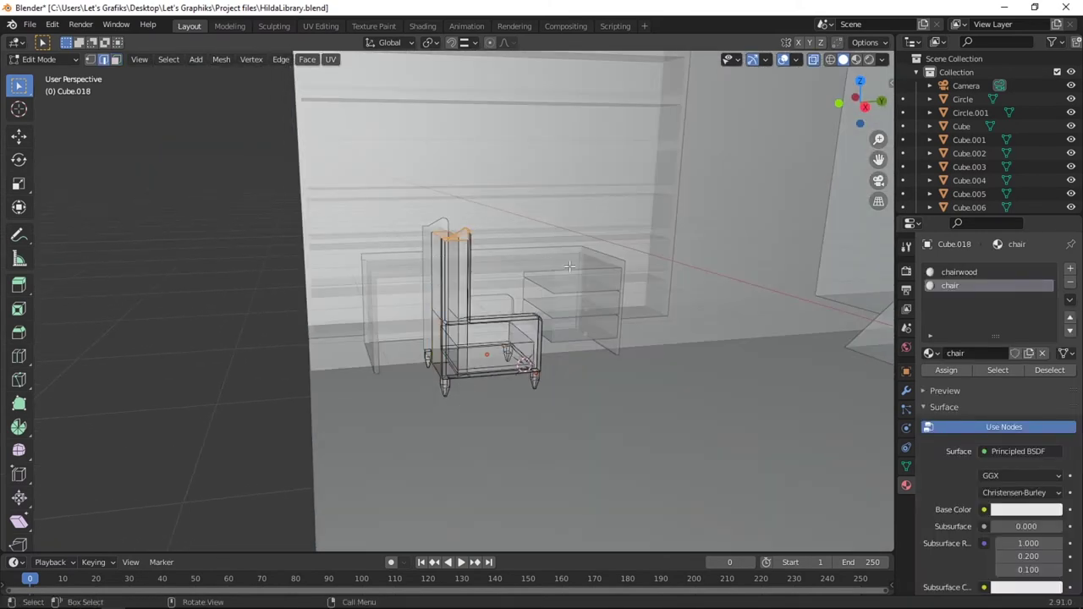
middle_click_drag(569, 266, 576, 260)
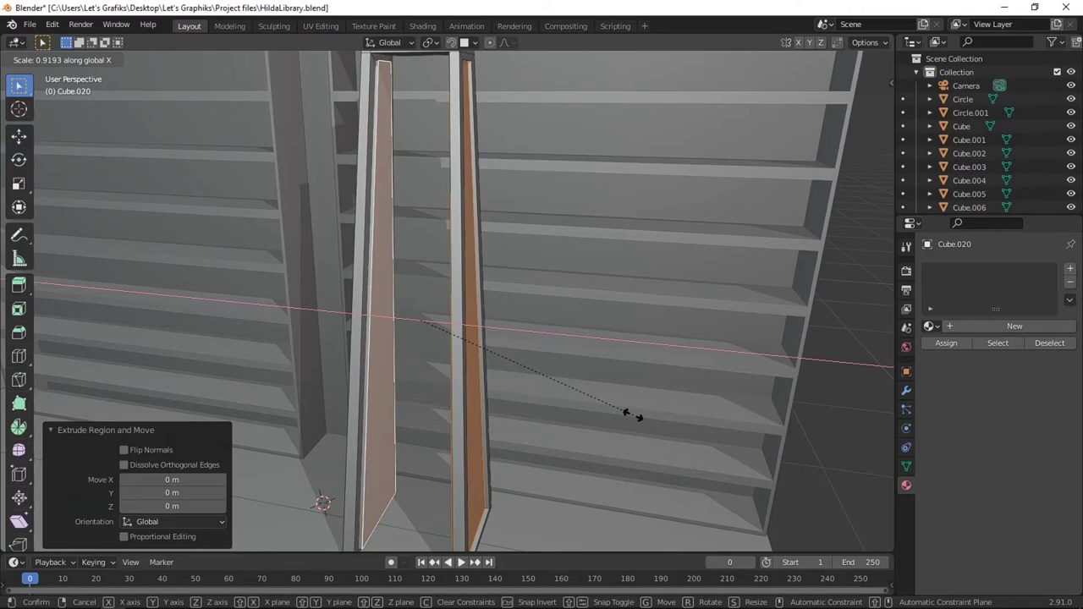
- Finish resizing the ladder's side board and return to Object Mode
left_click(631, 415)
scroll(628, 415, "down", 5)
middle_click_drag(628, 416, 550, 428)
key("Tab")
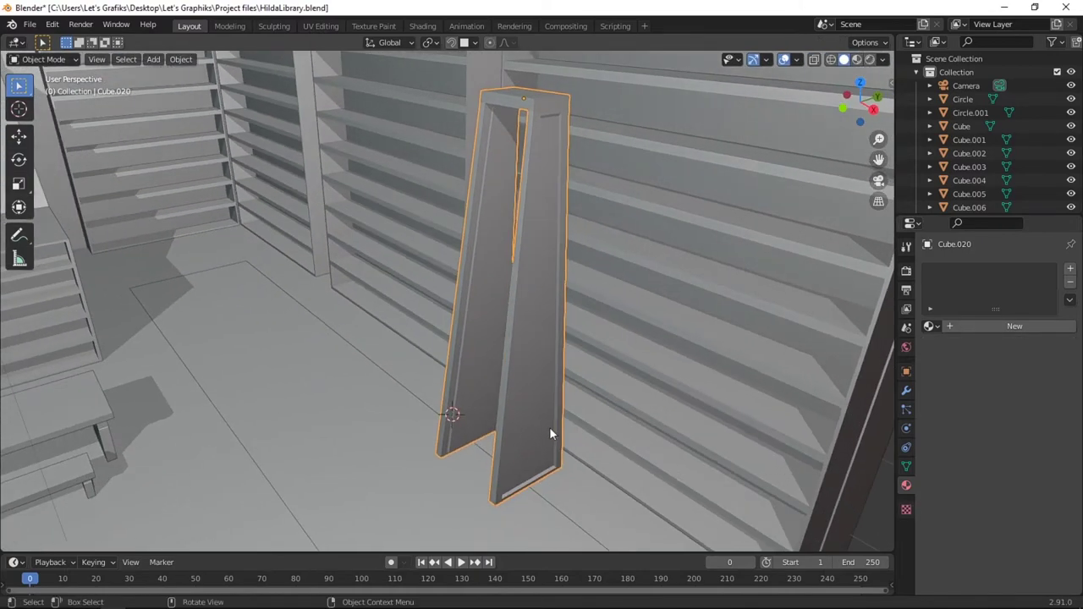
- Raise the duplicated rung up the ladder, then nudge it into place along Y
scroll(550, 427, "up", 3)
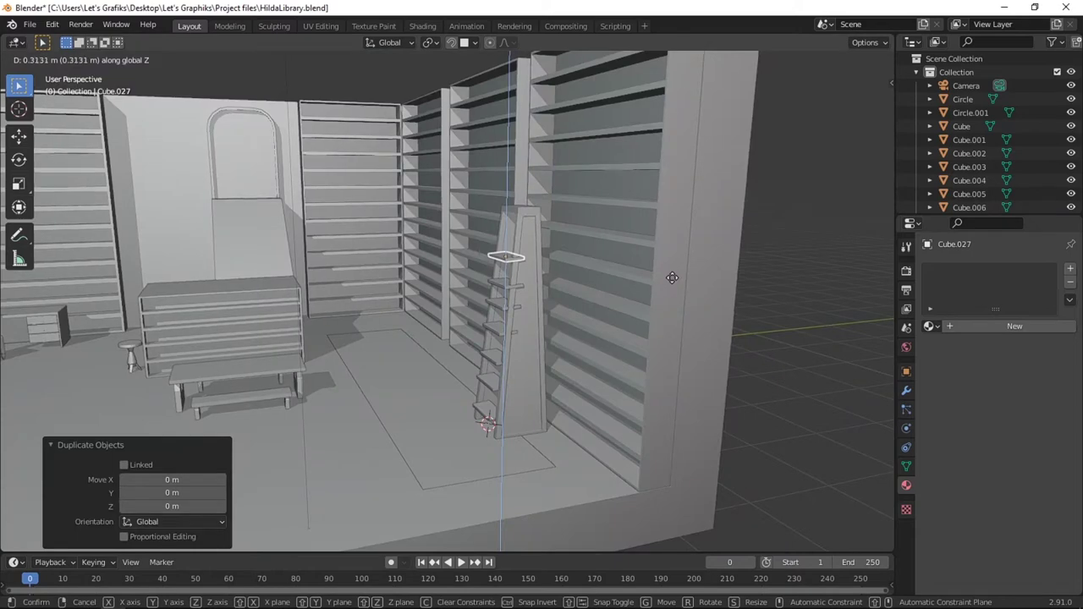
left_click(672, 274)
key("g")
key("y")
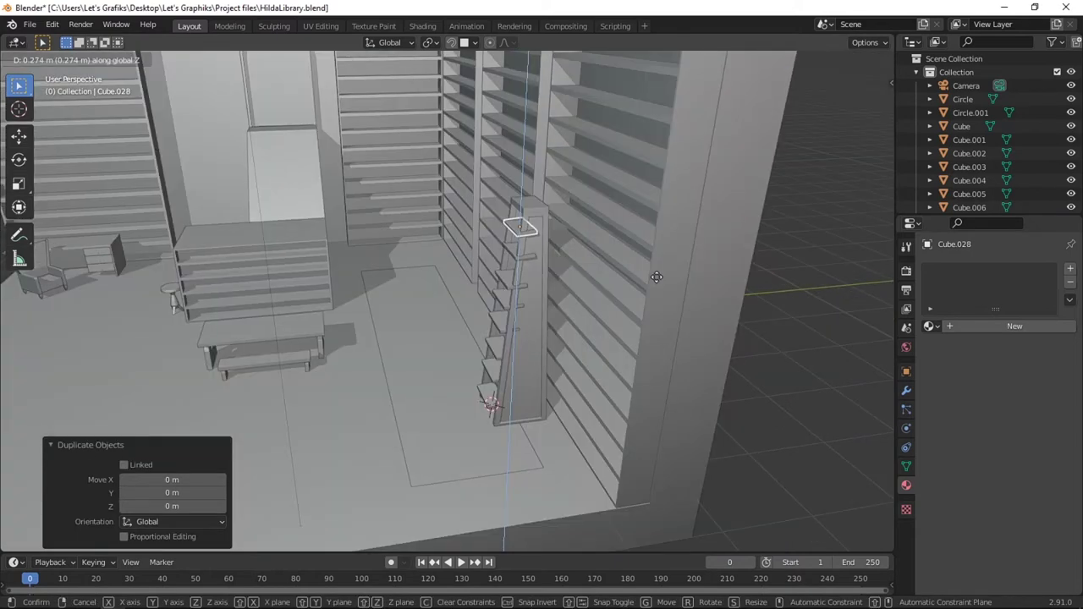
left_click(650, 278)
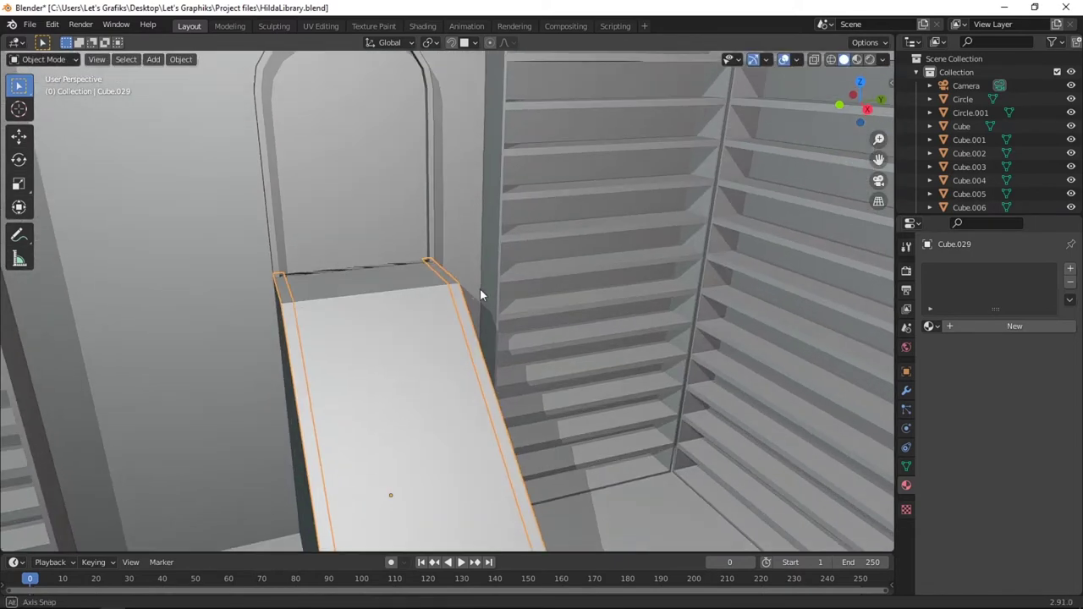
- Raise the rail piece 0.5905 m vertically and enter its Edit Mode
key("g")
key("z")
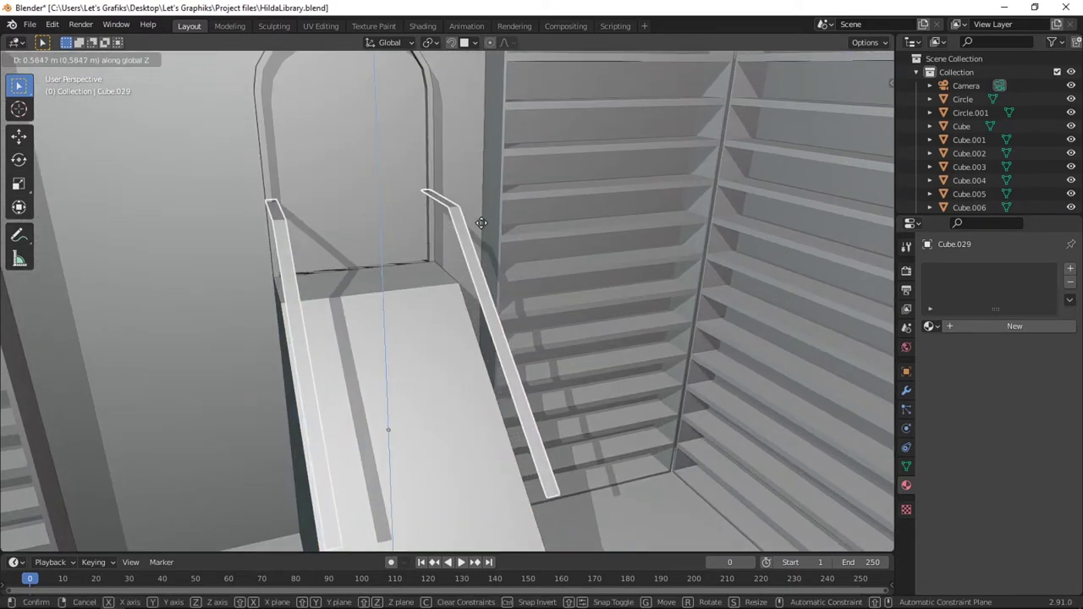
left_click(483, 219)
key("Tab")
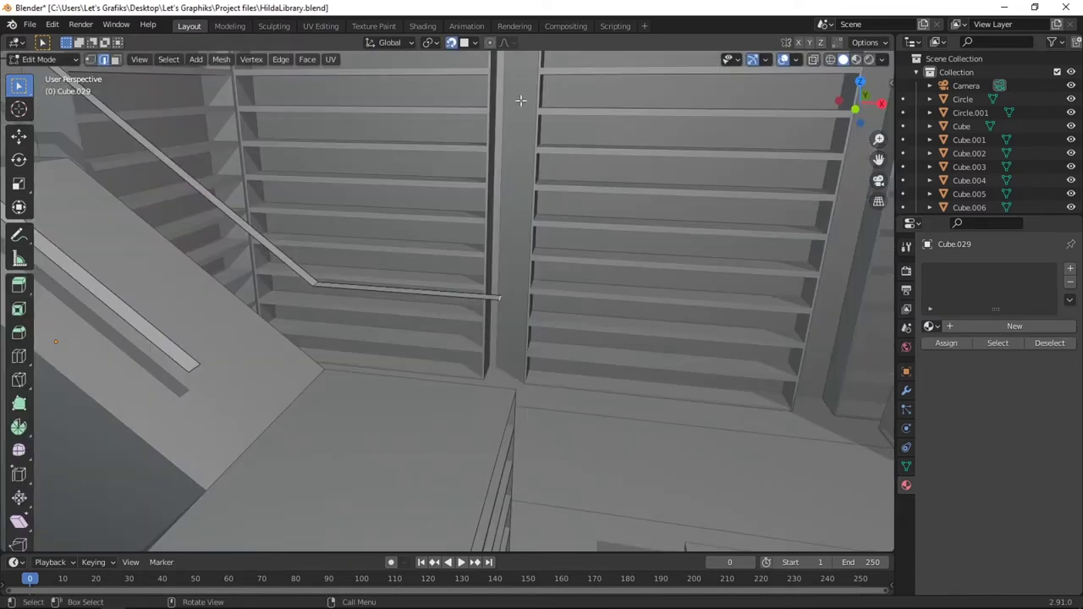
- Set snapping to Edge and slide the rail along X onto the stair edge
left_click(472, 42)
left_click(446, 108)
middle_click_drag(687, 382, 643, 389)
key("g")
key("x")
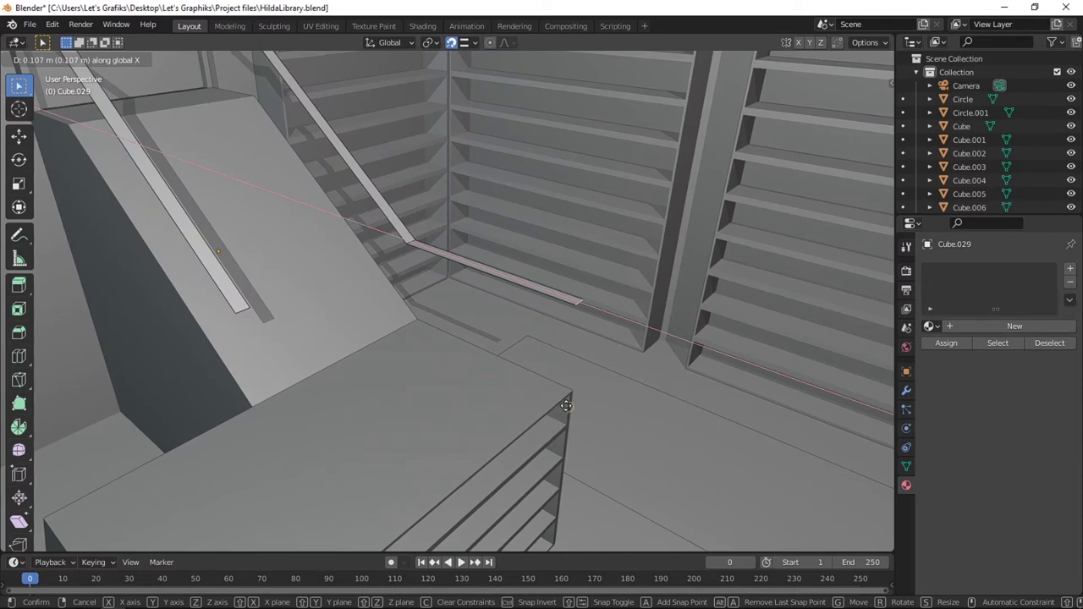
left_click(564, 399)
- Add an edge loop across the rail and snap its end into position along X
key("shift+Tab")
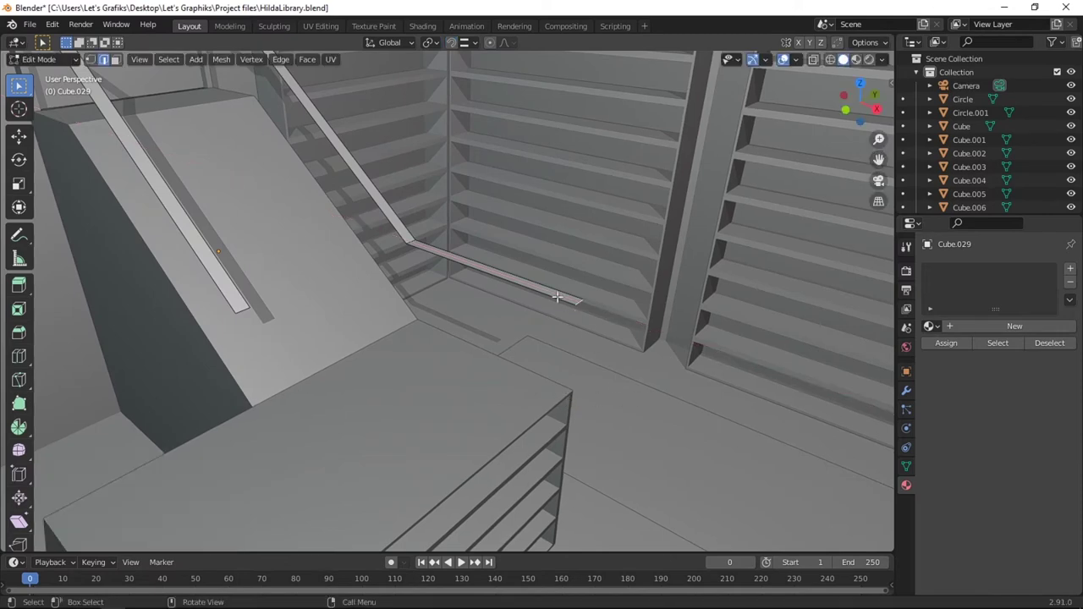
left_click(552, 292)
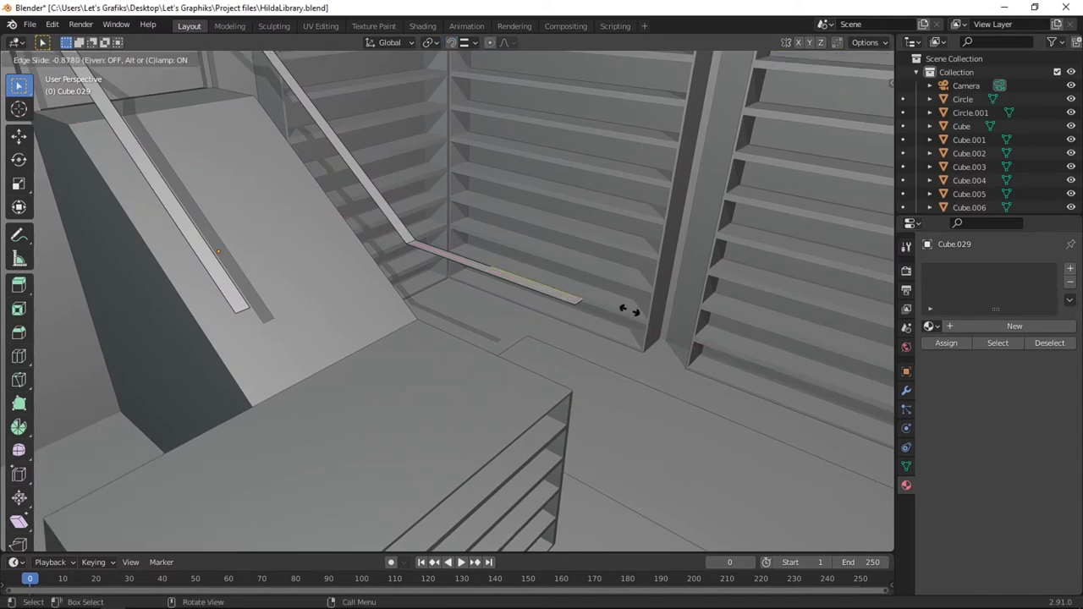
key("shift+Tab")
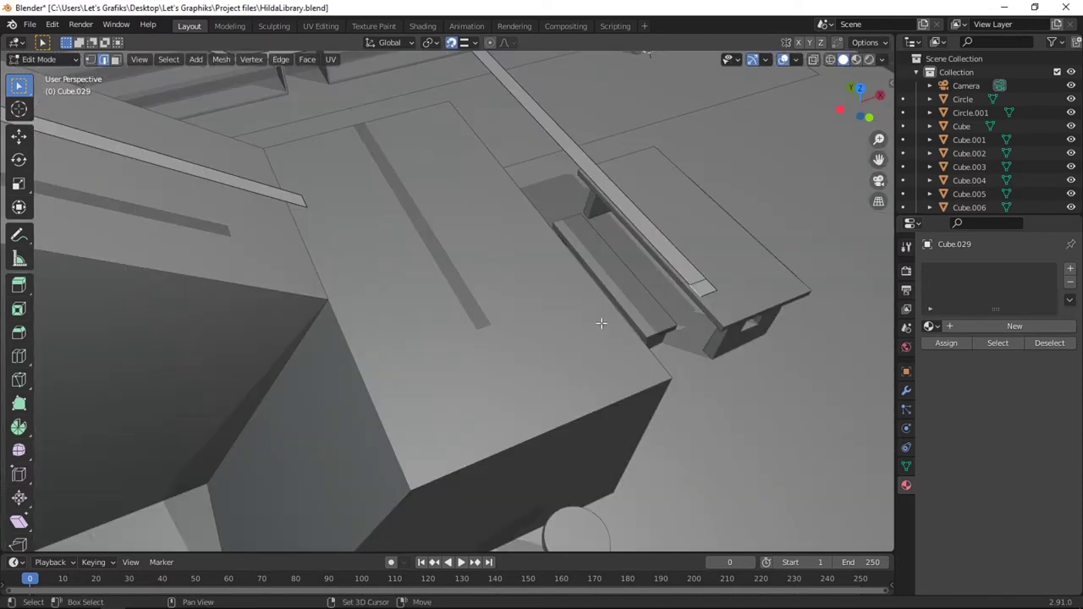
key("g")
key("x")
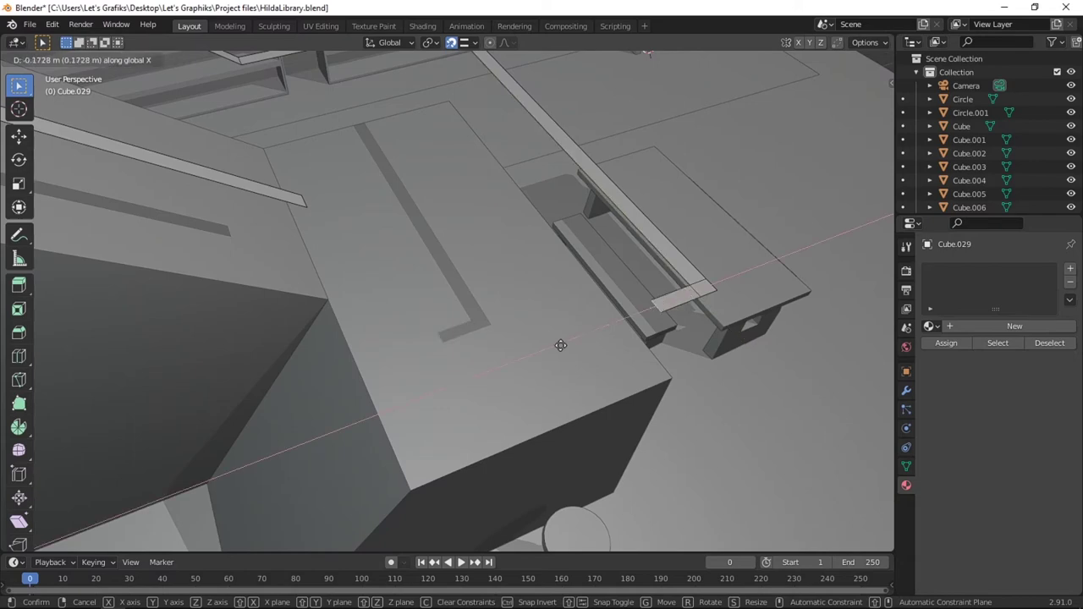
left_click(408, 458)
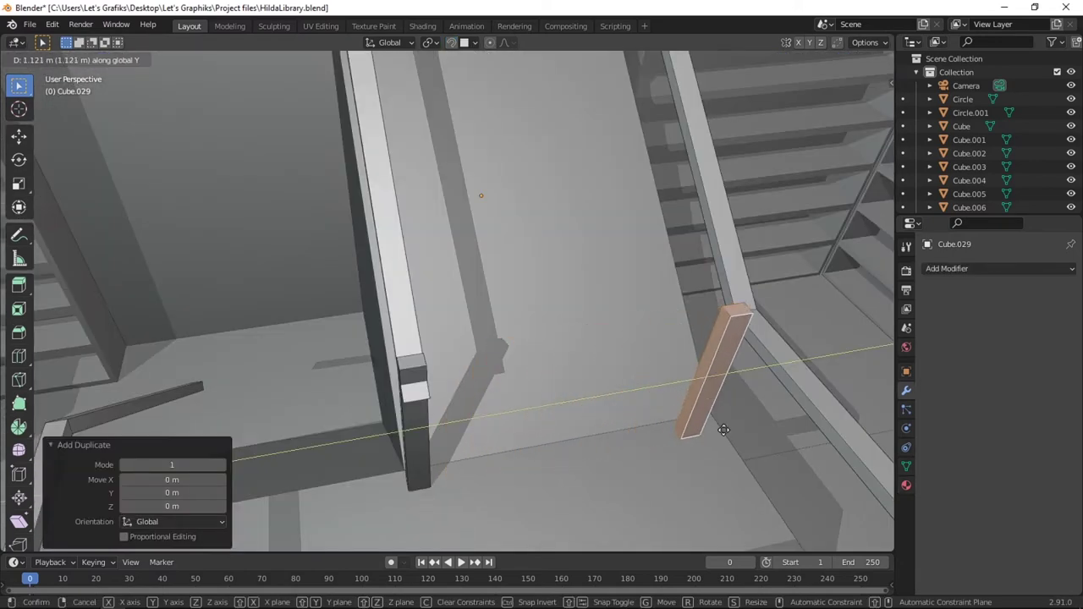
- Place the duplicated baluster and give its Array modifier a relative Y offset of 3
left_click(730, 427)
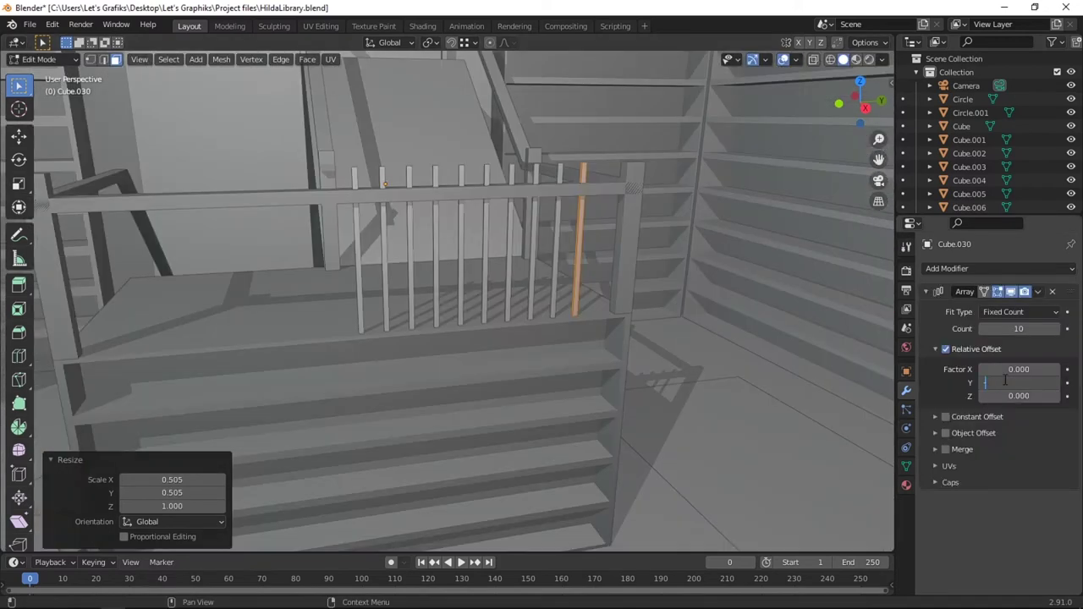
type("3")
key("Return")
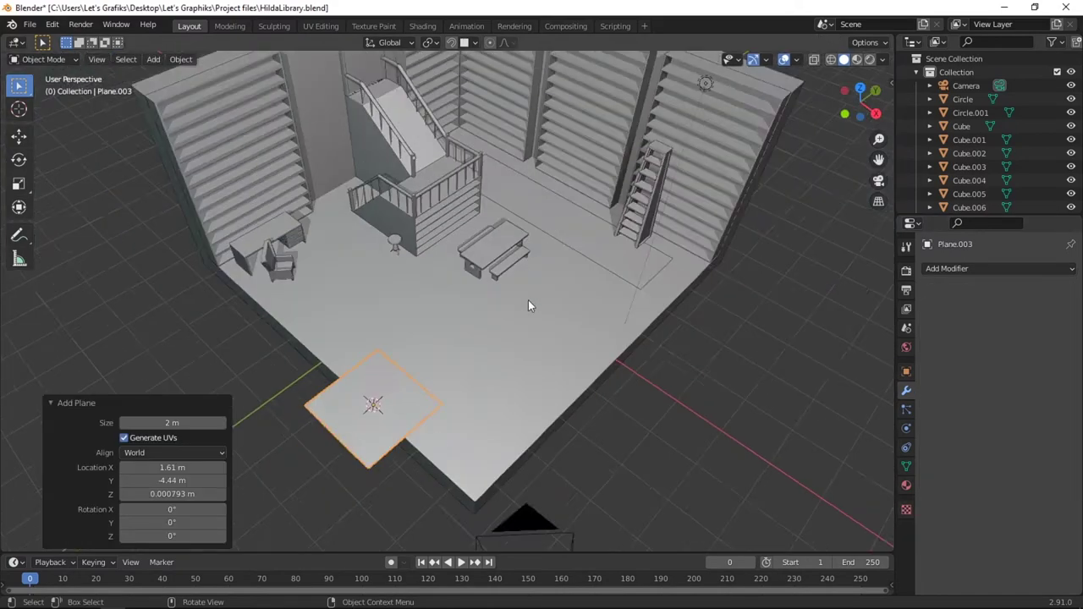
middle_click_drag(528, 299, 511, 360)
scroll(511, 361, "up", 3)
- Narrow the new plane to 0.370 along X and move it along Y
key("s")
key("x")
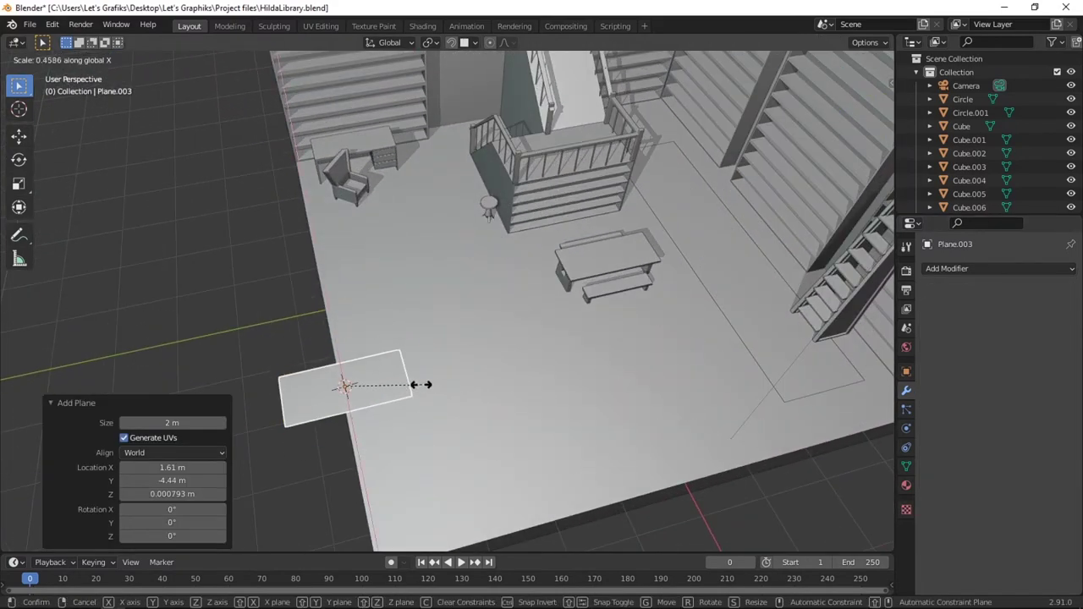
left_click(406, 381)
key("g")
key("y")
left_click(423, 389)
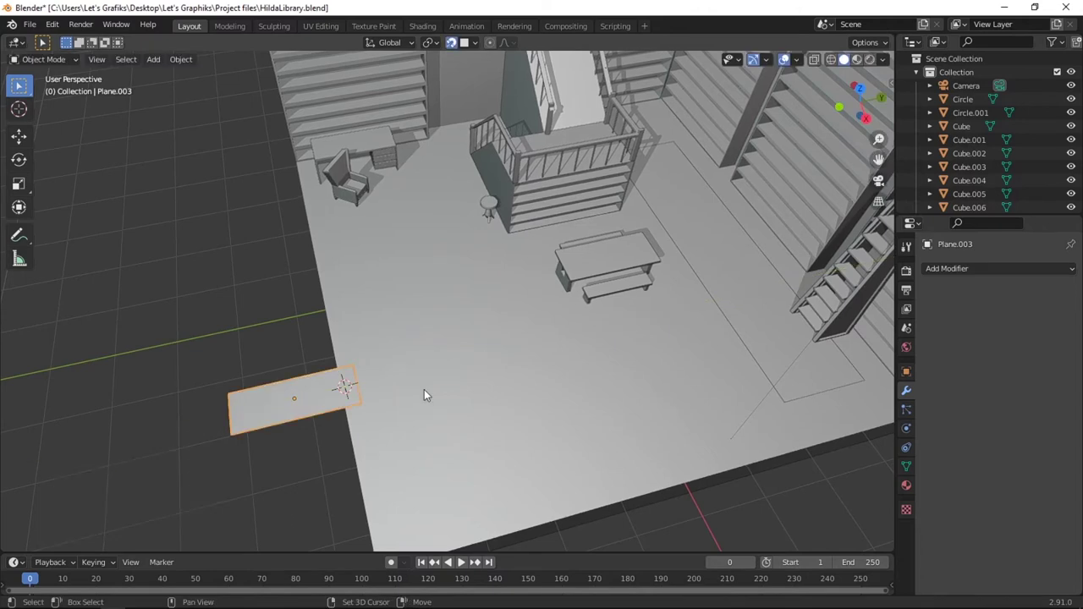
scroll(424, 389, "up", 3)
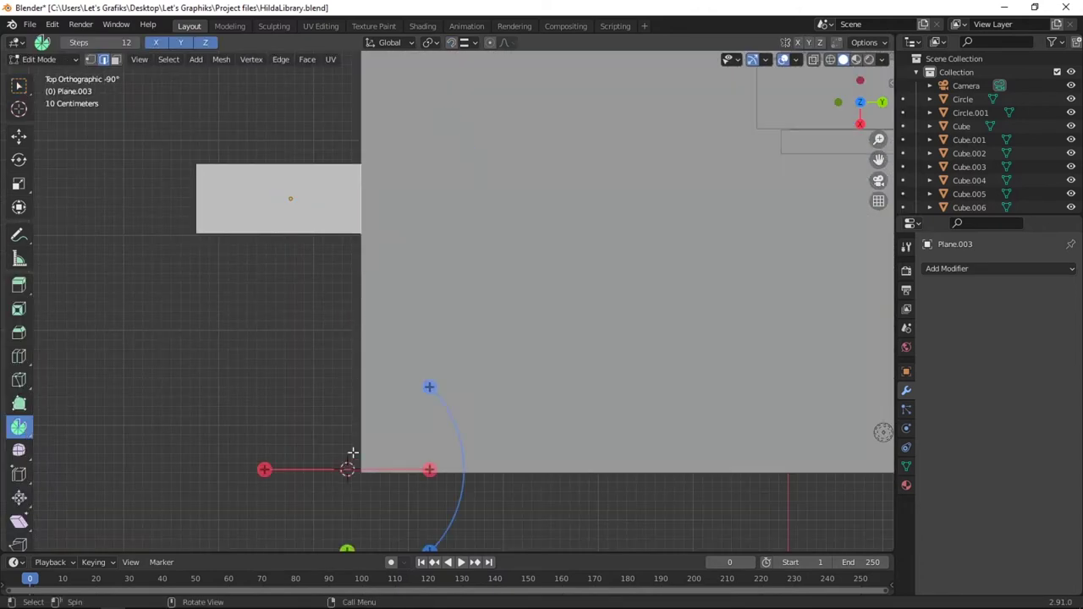
- Spin the plane's edge into a 12-step curved band and raise it vertically
left_click_drag(428, 385, 507, 601)
key("ctrl+z")
key("Tab")
key("g")
key("z")
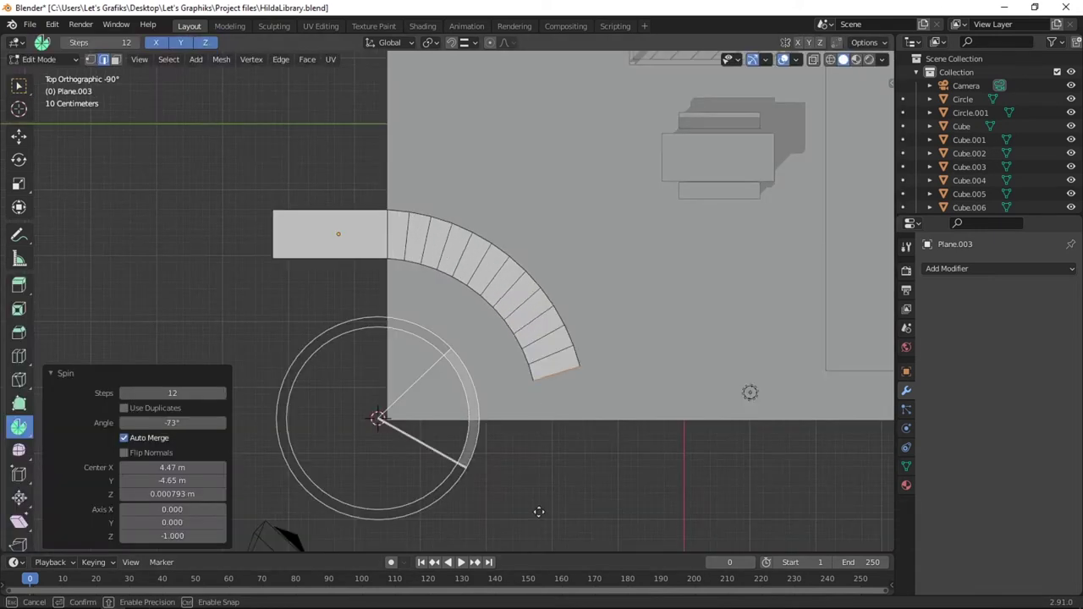
left_click_drag(536, 512, 522, 554)
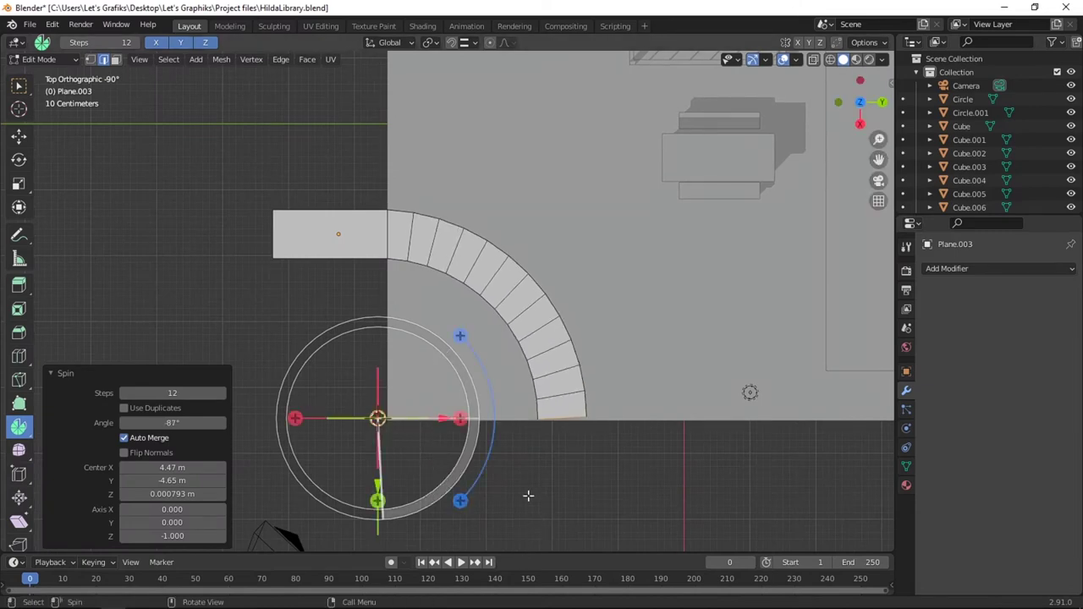
- Scale the curved band along X and select faces along it
key("s")
key("x")
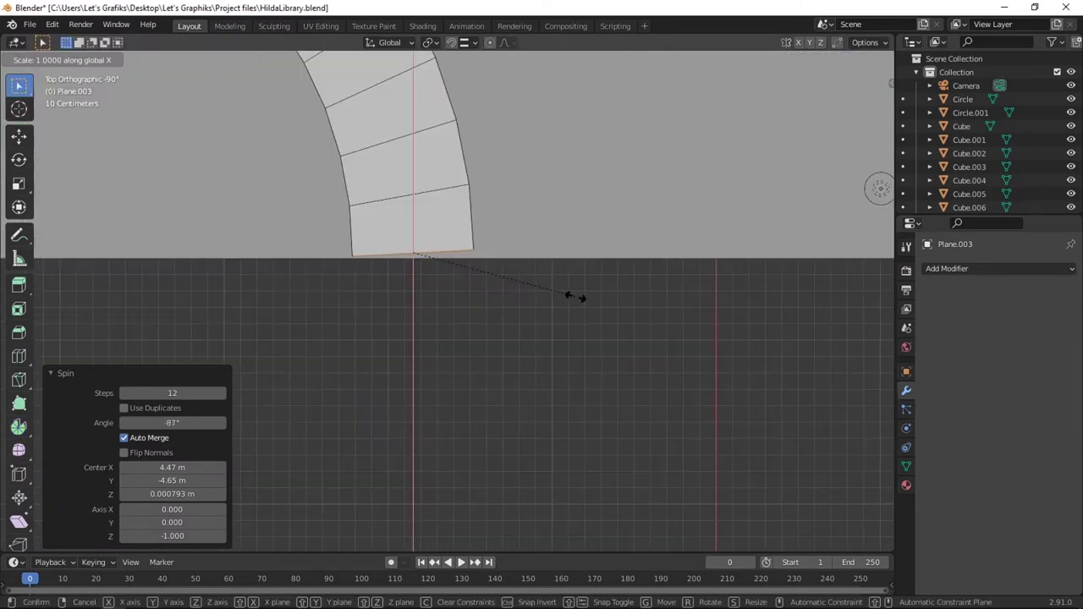
left_click(575, 297)
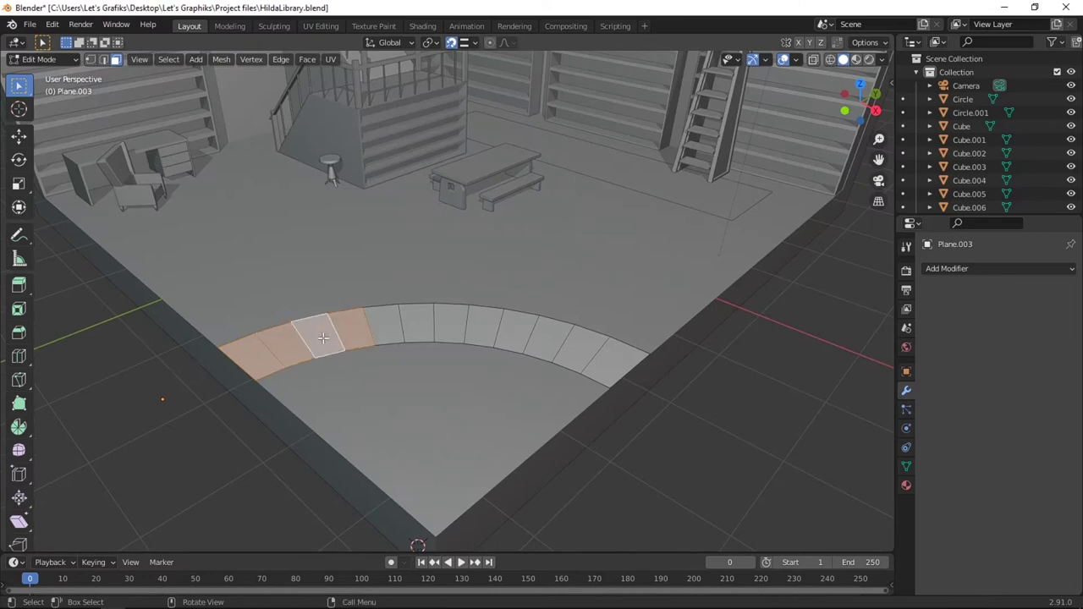
left_click(387, 330)
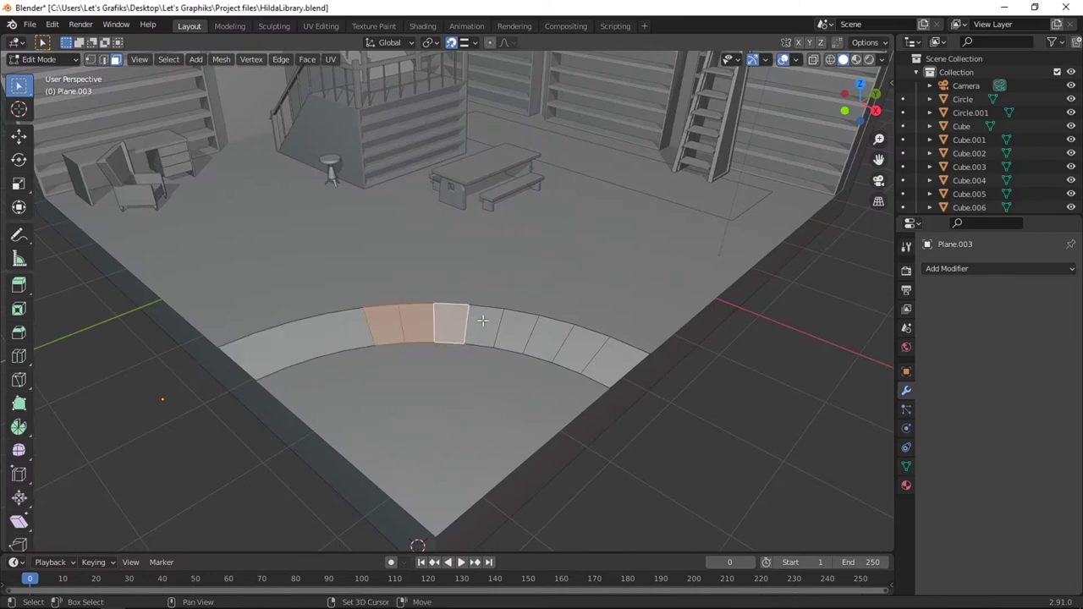
left_click(555, 362)
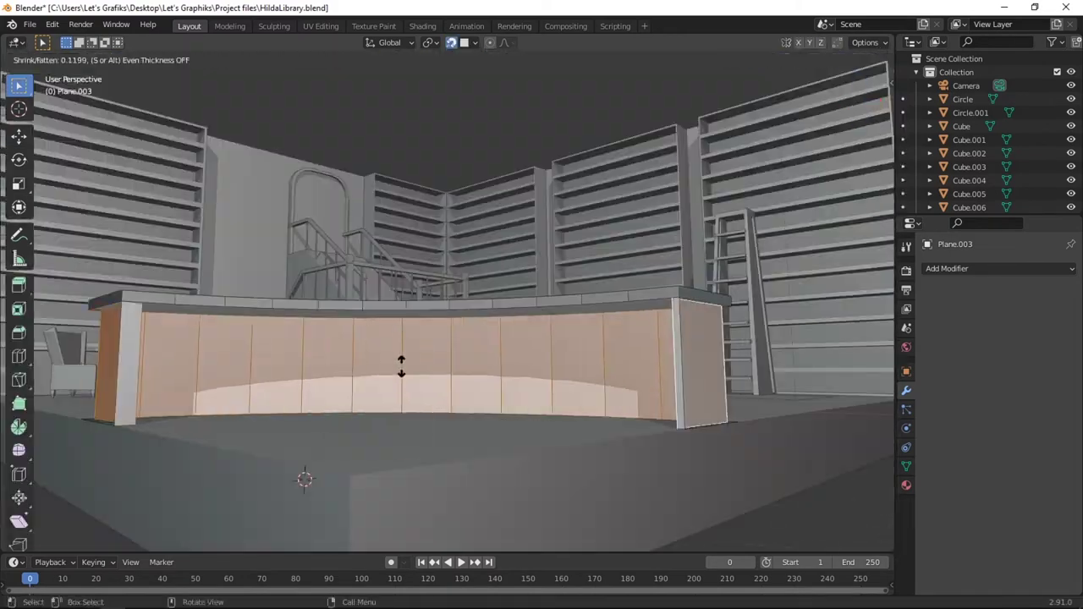
- Extrude the counter faces, place a duplicated shelf piece by the ladder, and reposition Circle.002
key("alt+e")
left_click(520, 399)
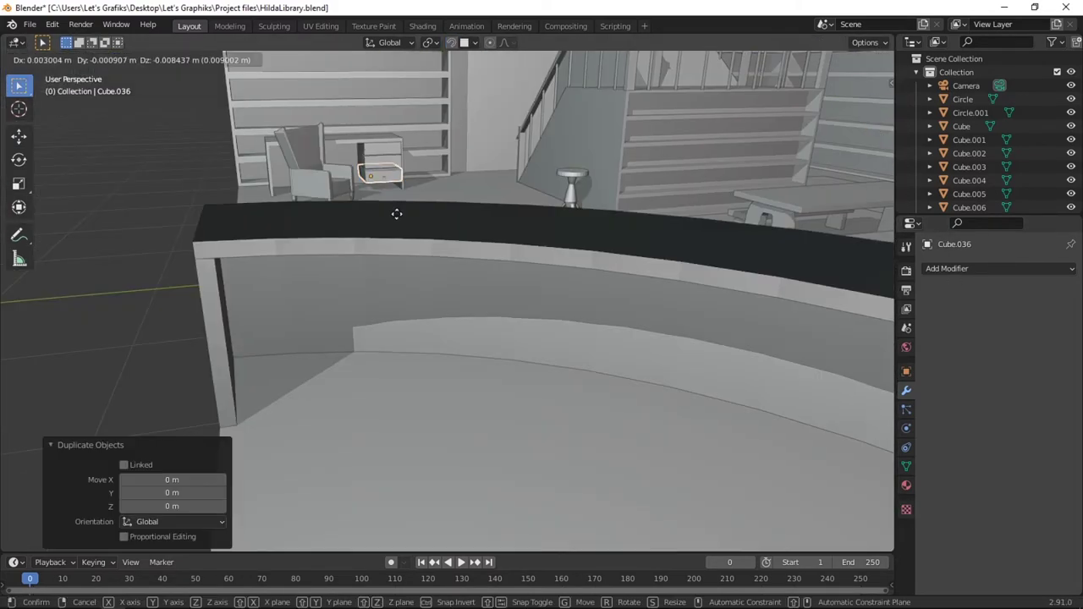
key("x")
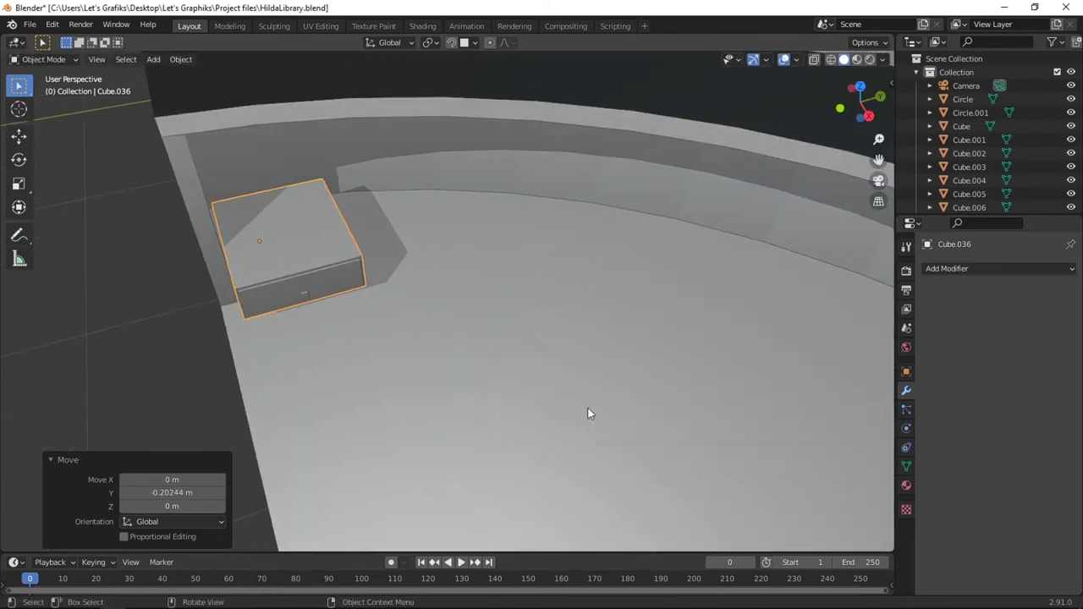
key("shift+d")
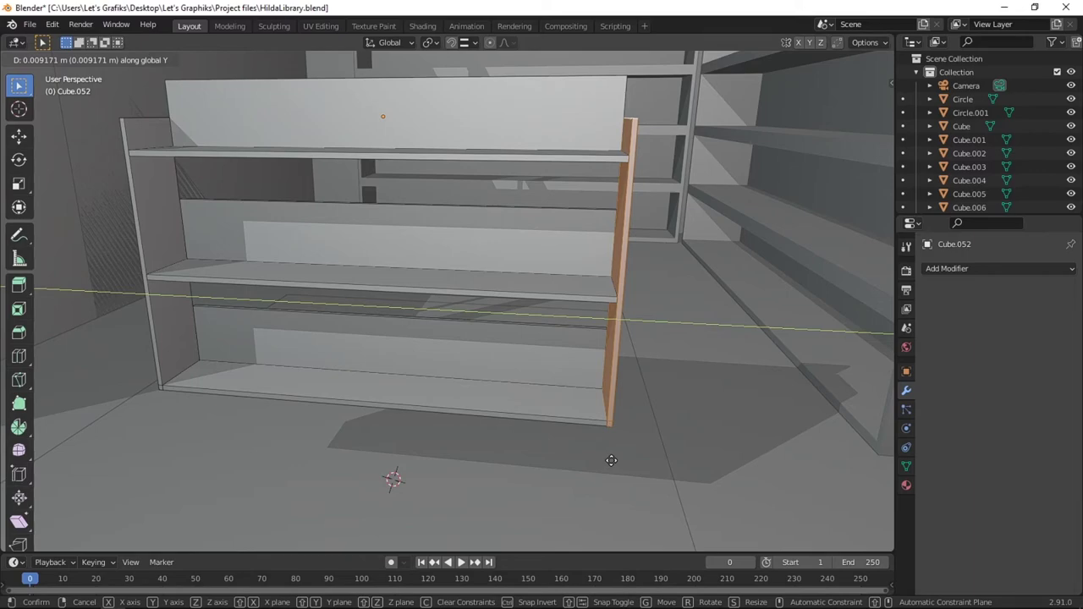
left_click(611, 460)
scroll(592, 460, "down", 4)
middle_click_drag(592, 460, 653, 446)
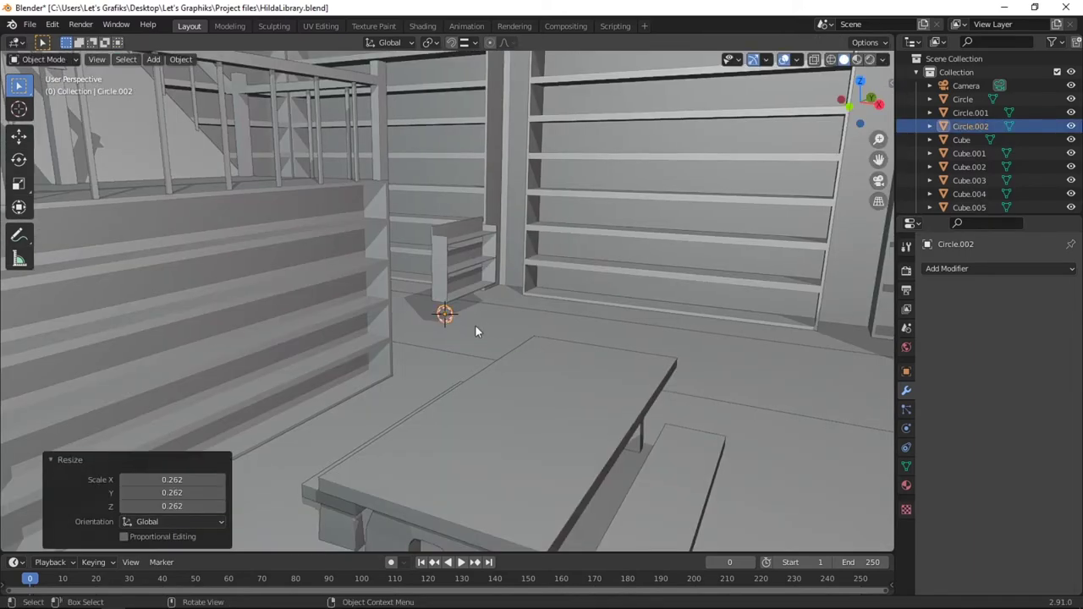
key("g")
left_click(478, 334)
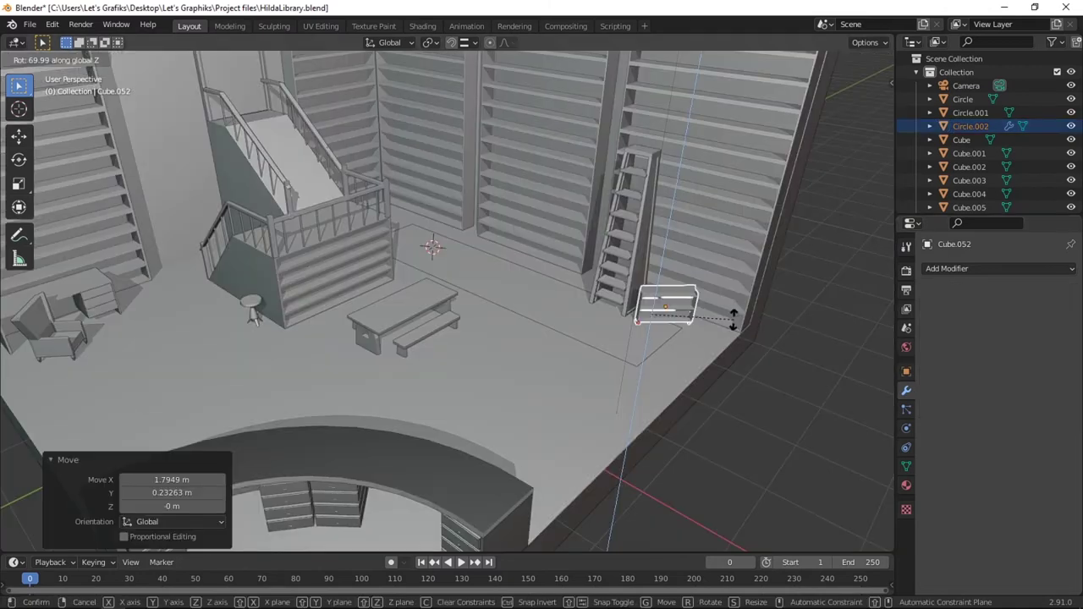
- Add a new 2 m cube to the scene
key("shift+a")
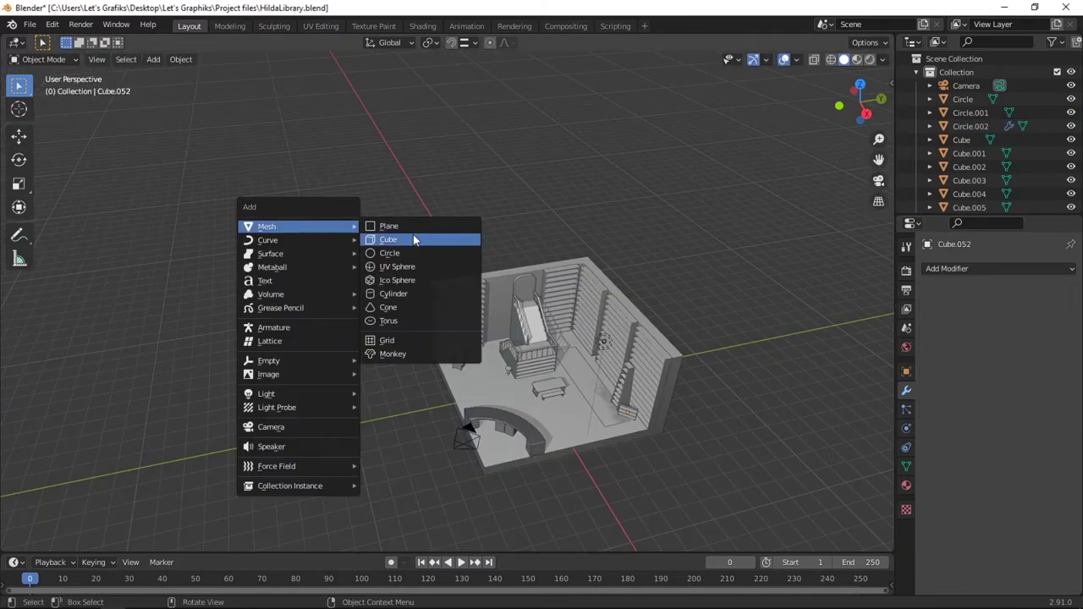
left_click(413, 239)
scroll(411, 234, "up", 3)
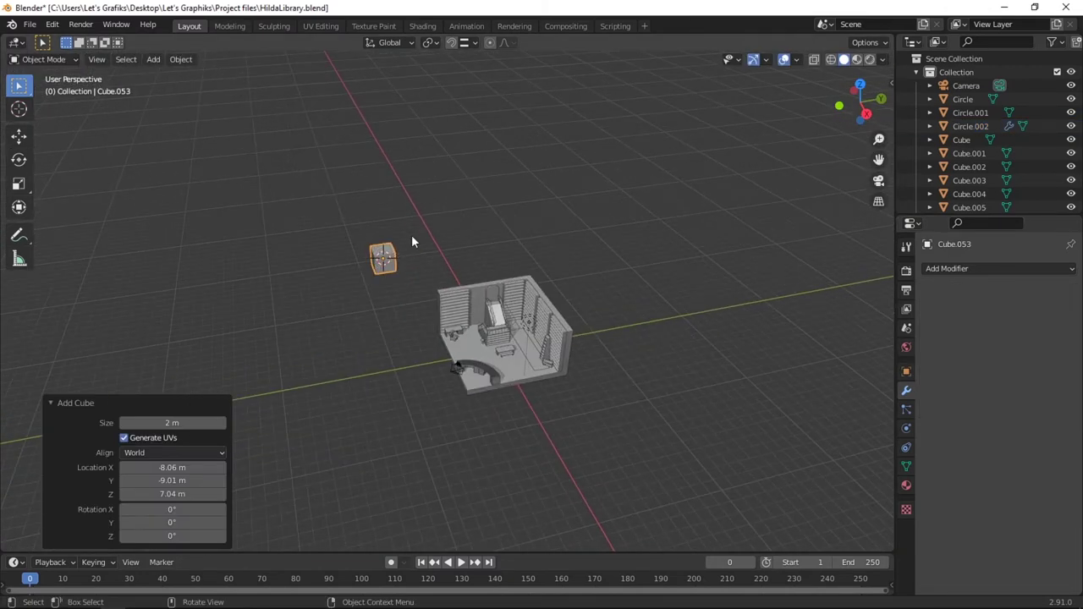
- Flatten the new cube into a book slab, inset its face, stretch it vertically and shift it along X
key("KP_Decimal")
key("s")
key("z")
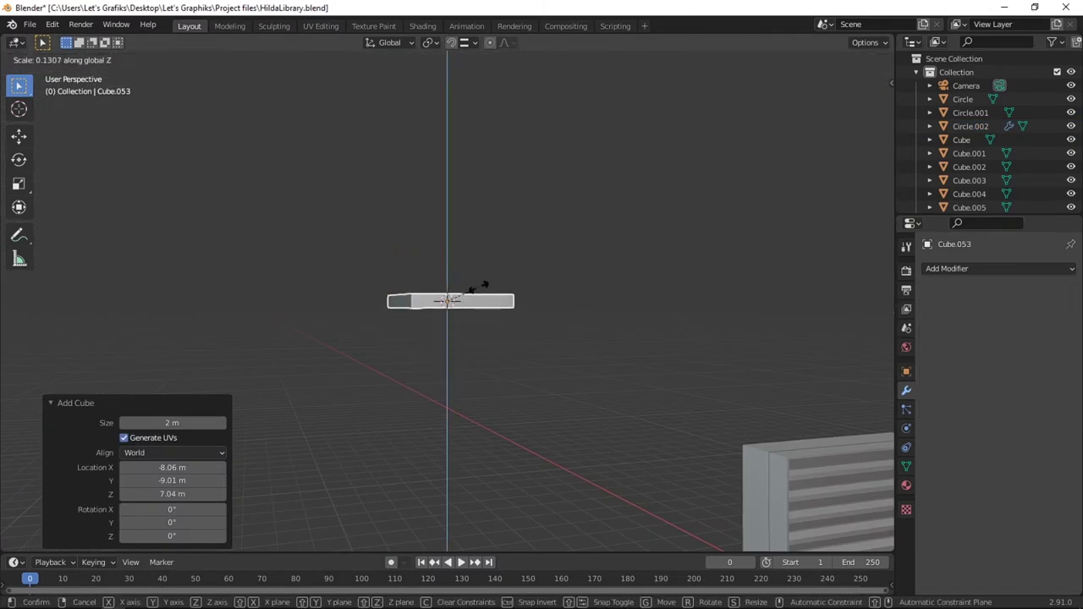
left_click(489, 291)
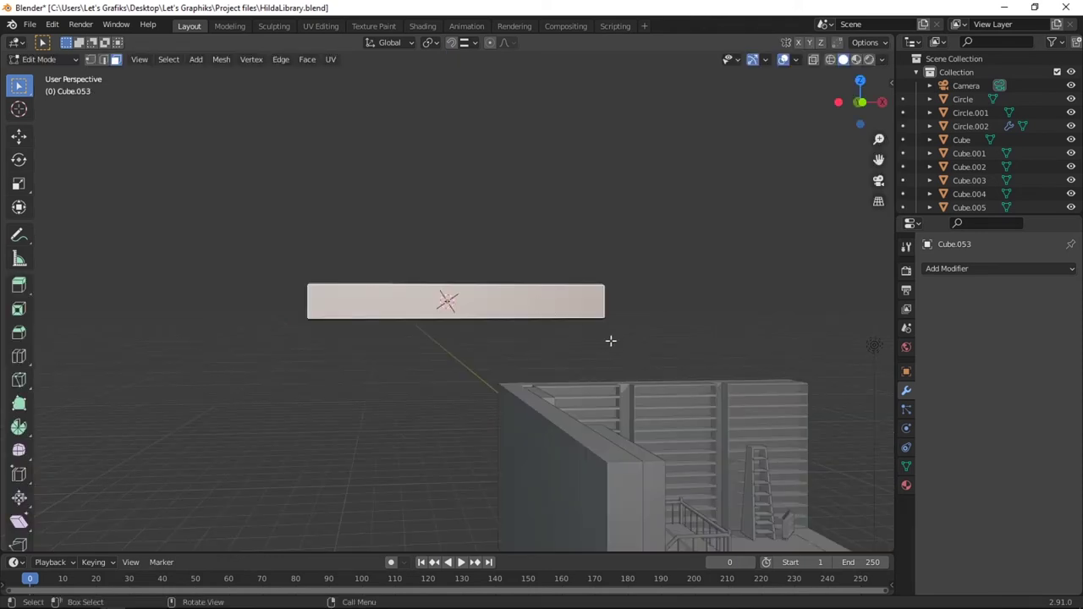
key("i")
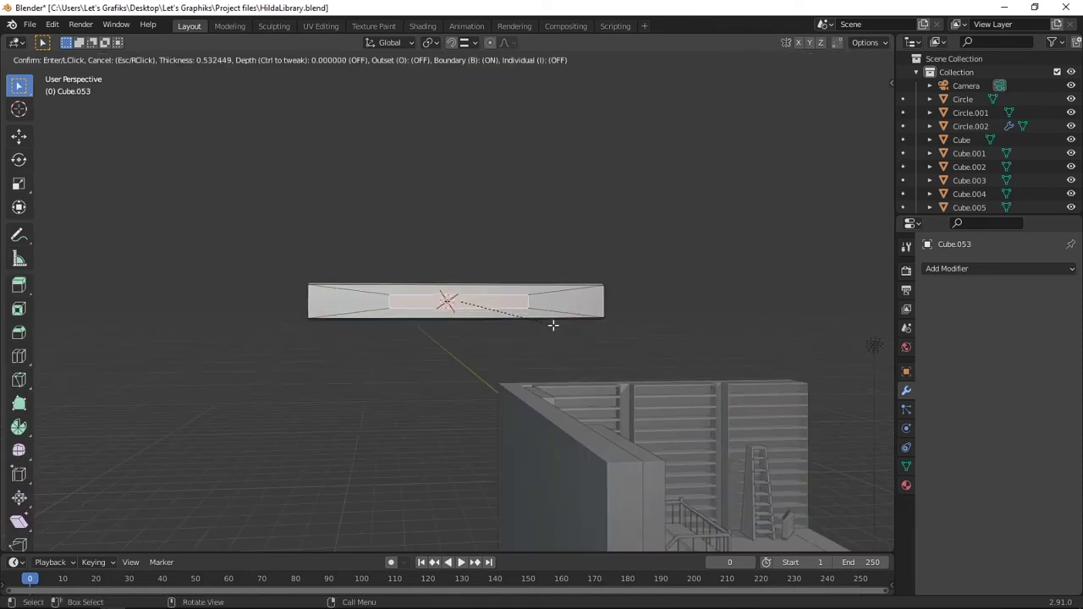
left_click(553, 325)
key("s")
key("z")
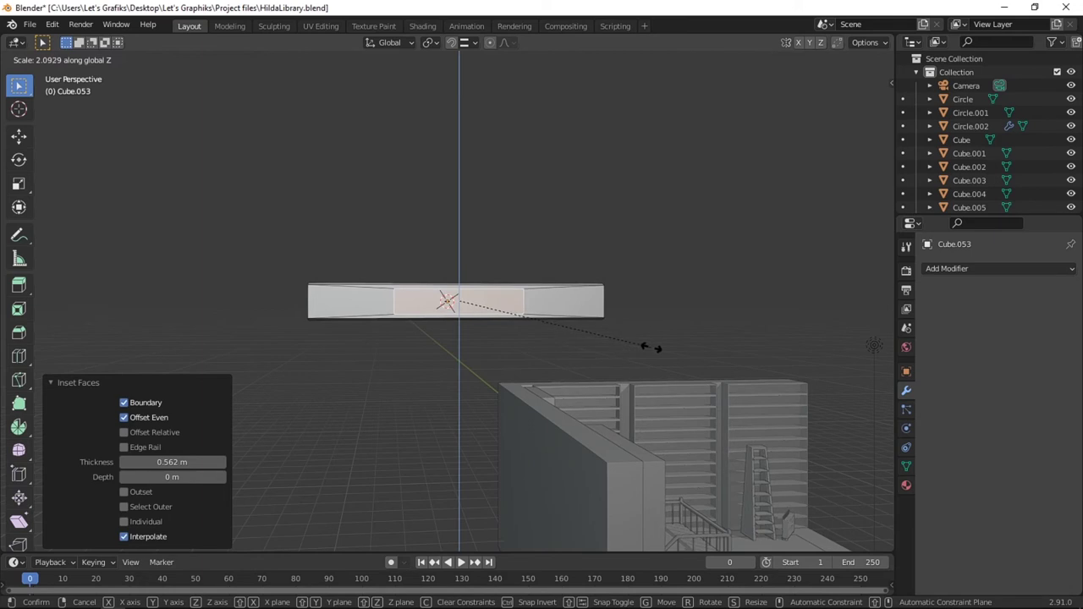
left_click(648, 347)
key("g")
key("x")
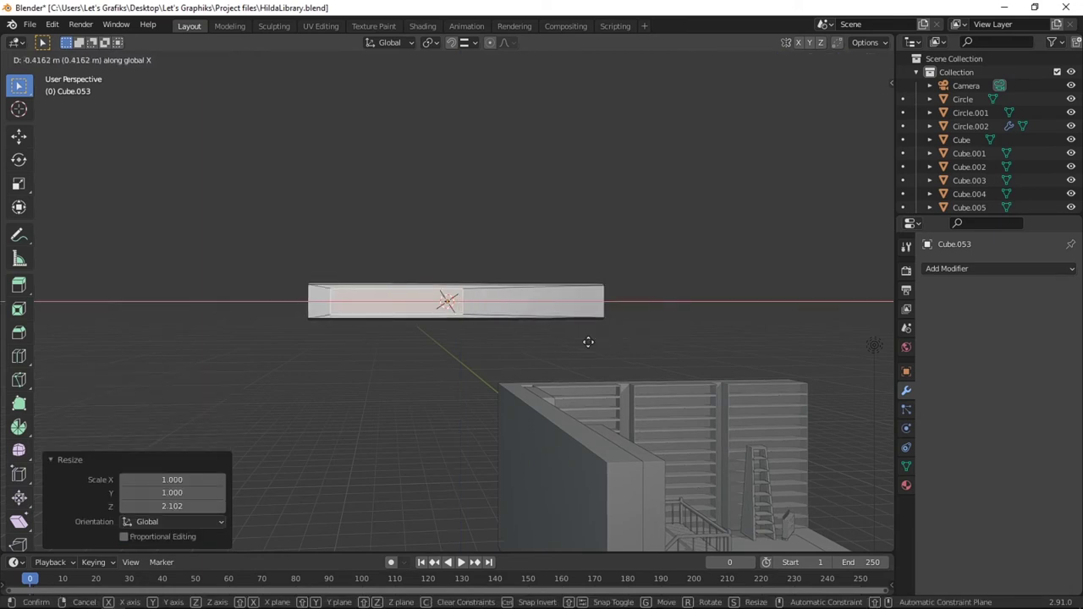
left_click(581, 340)
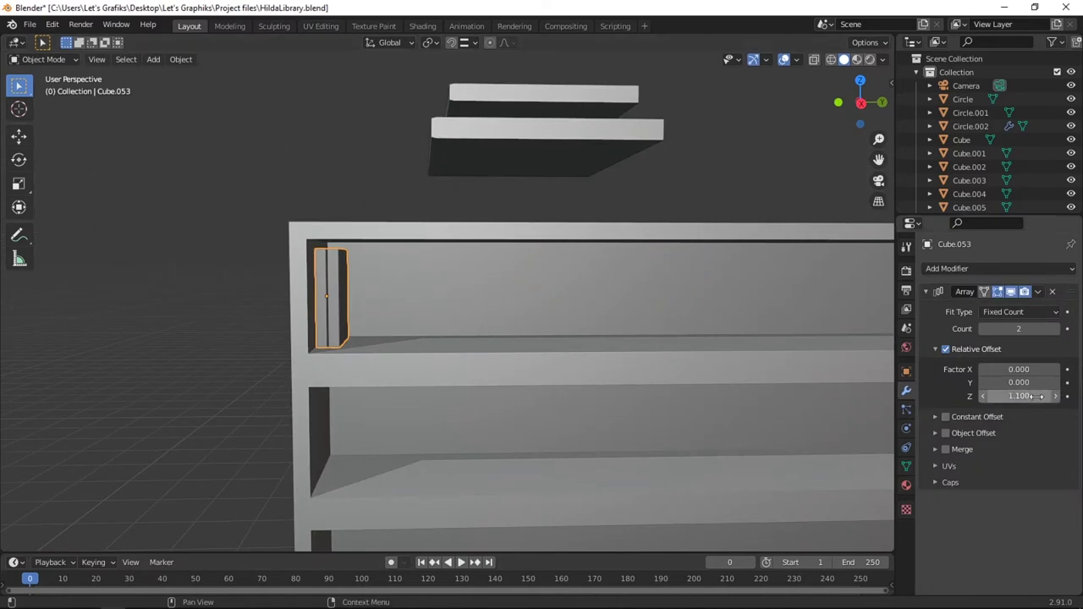
- Raise the book Array count to 10 and place a linked copy of the row on a shelf
scroll(650, 370, "down", 1)
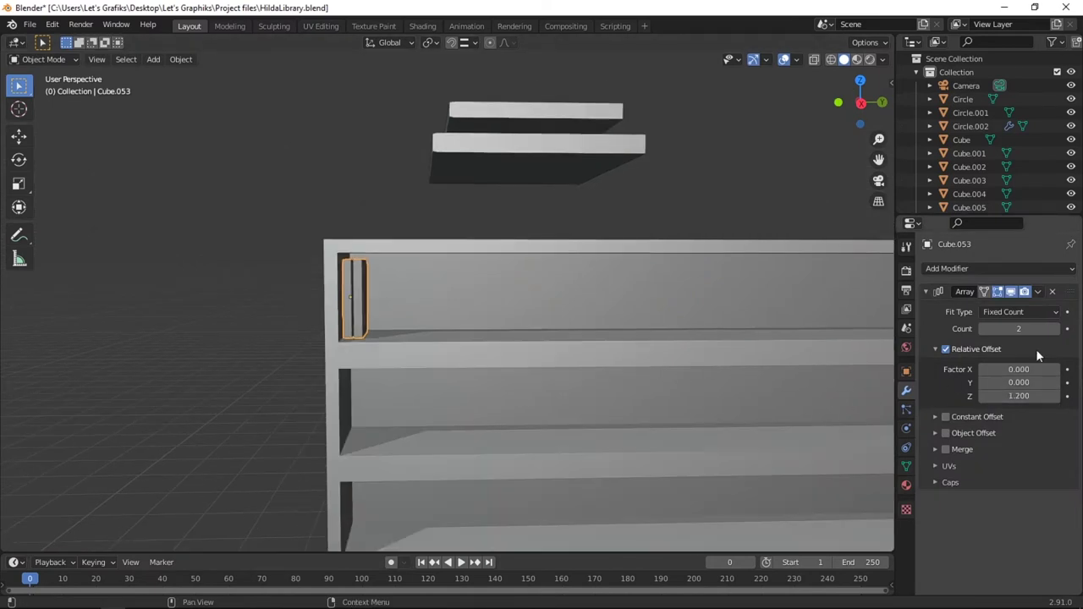
left_click(1056, 329)
left_click(1056, 328)
left_click(1055, 329)
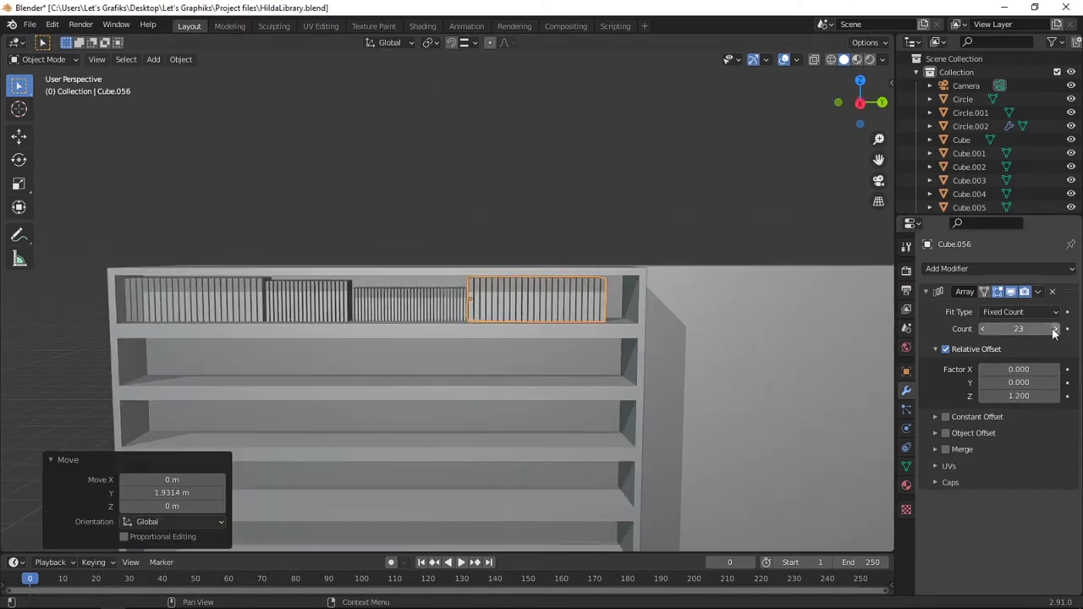
key("alt+d")
key("z")
left_click(419, 347)
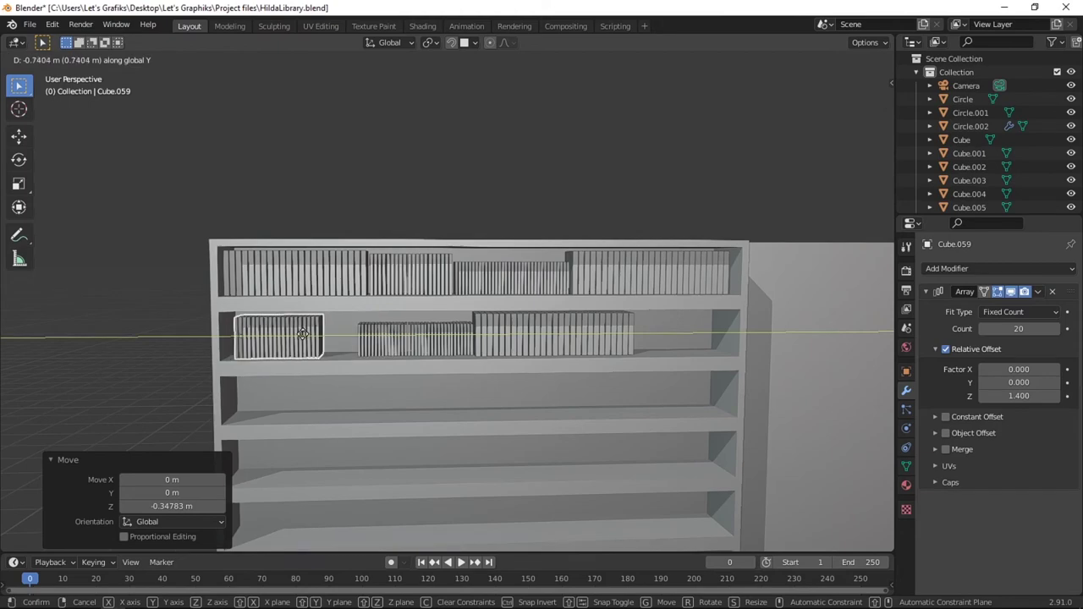
- Place three more linked book rows along Y onto the remaining shelves
key("alt+d")
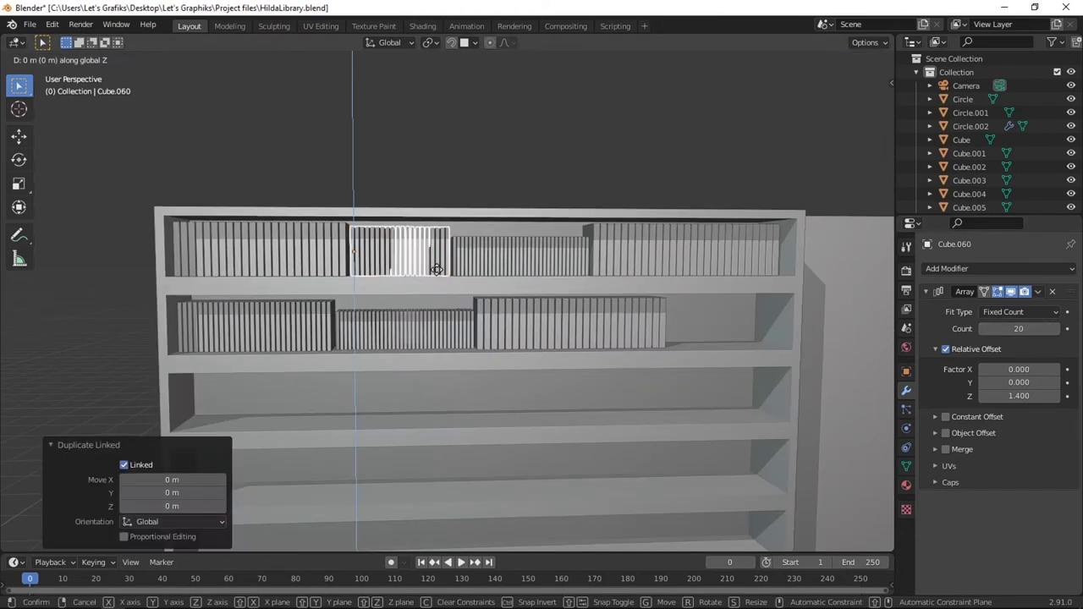
key("y")
left_click(164, 322)
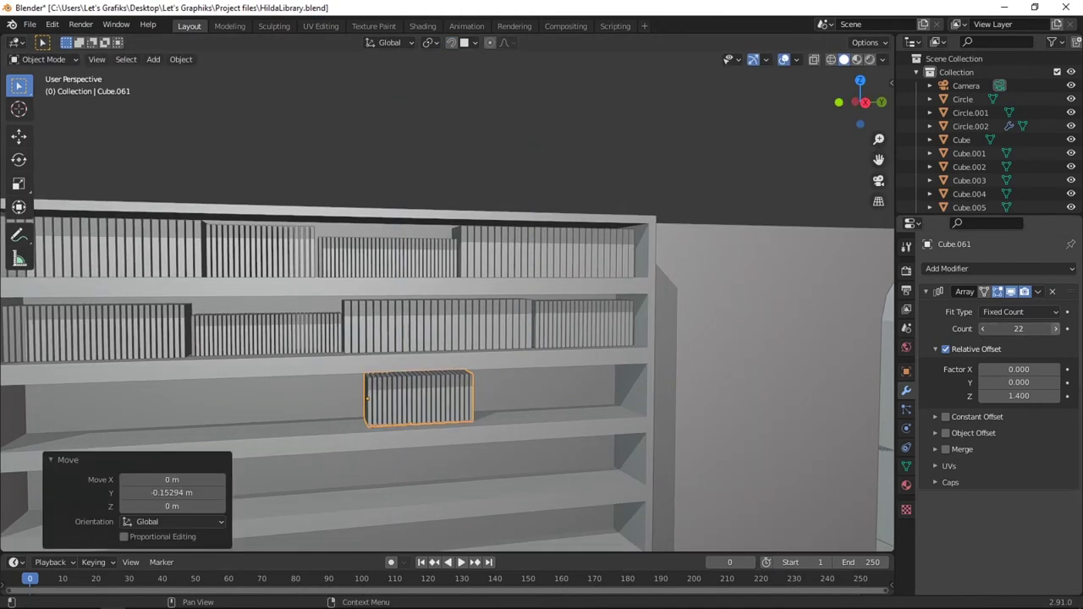
key("alt+d")
key("y")
left_click(691, 385)
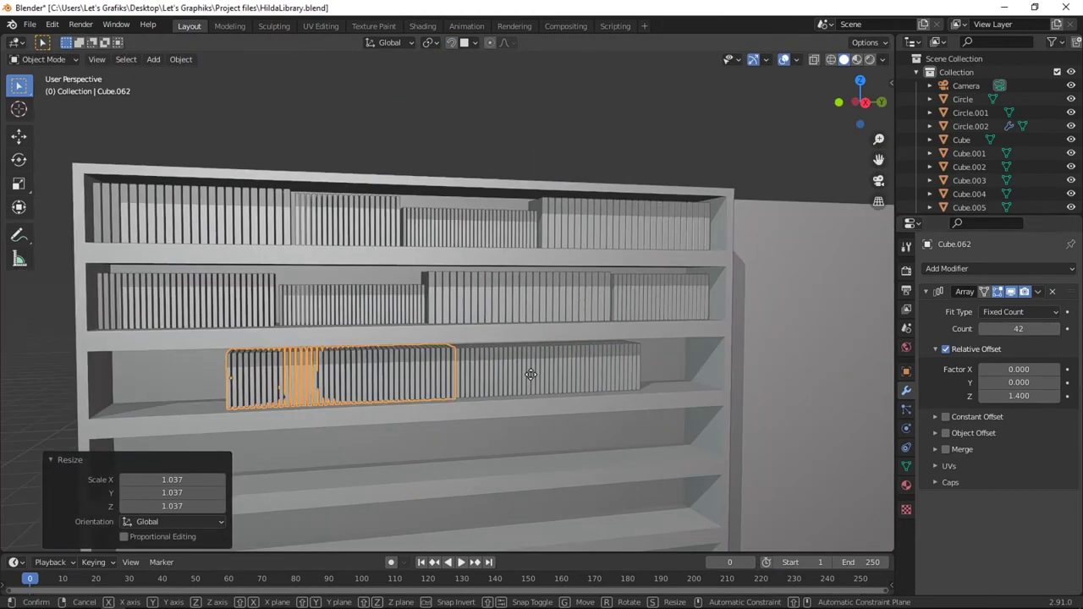
key("alt+d")
key("y")
left_click(787, 390)
key("s")
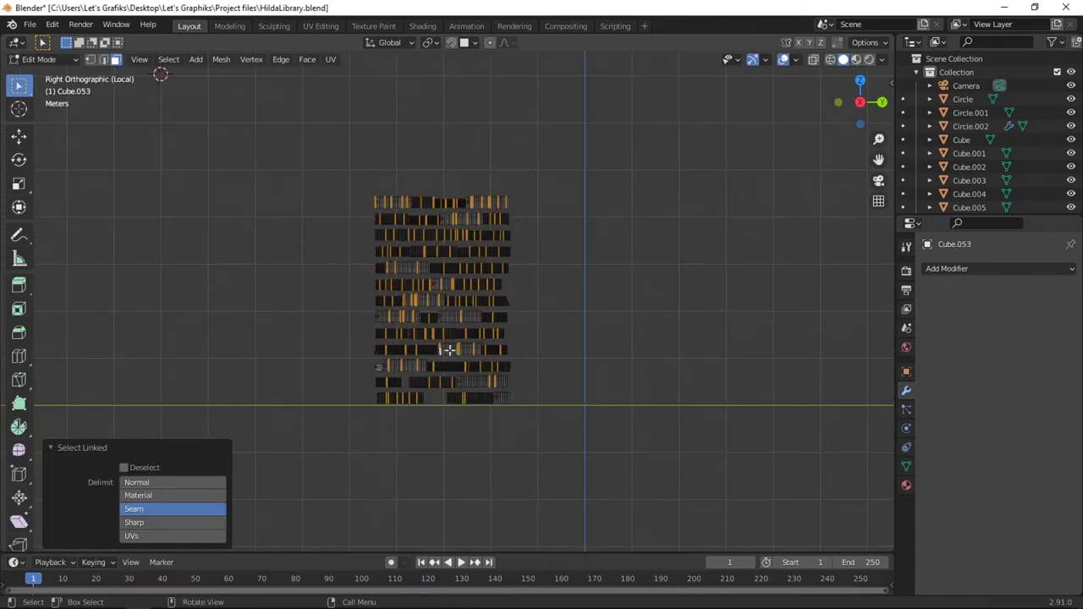
- Lift a stacked book vertically and duplicate the last book to the shelf end
middle_click_drag(449, 349, 652, 345)
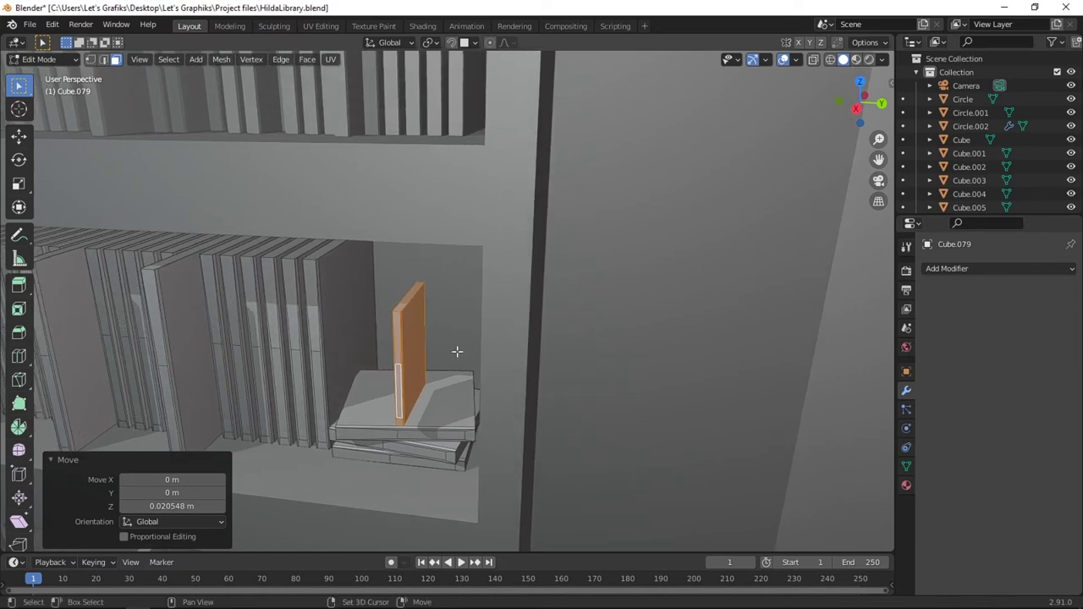
key("g")
key("z")
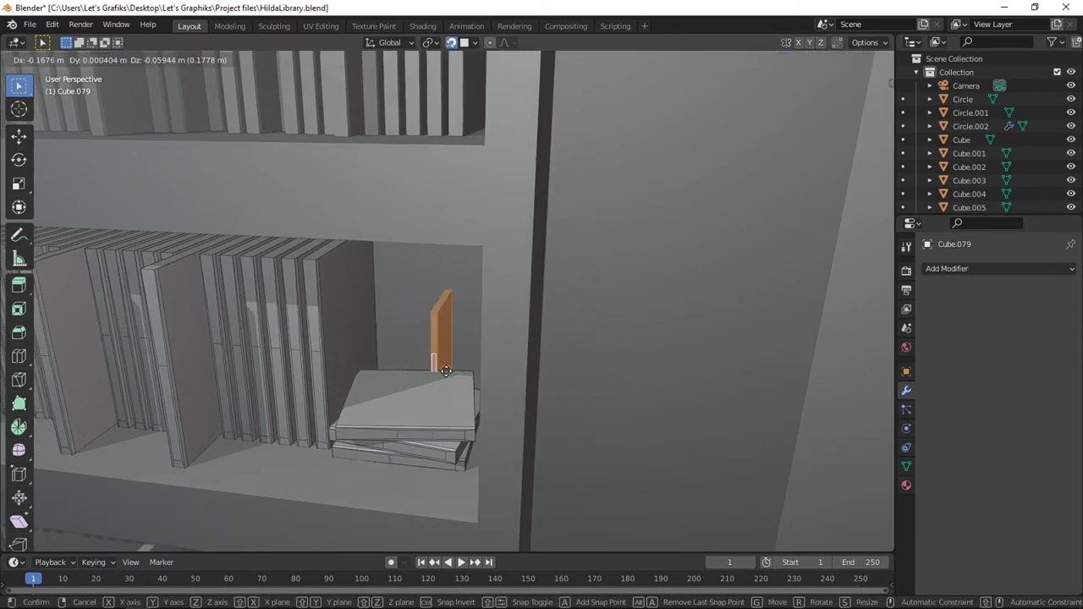
key("Return")
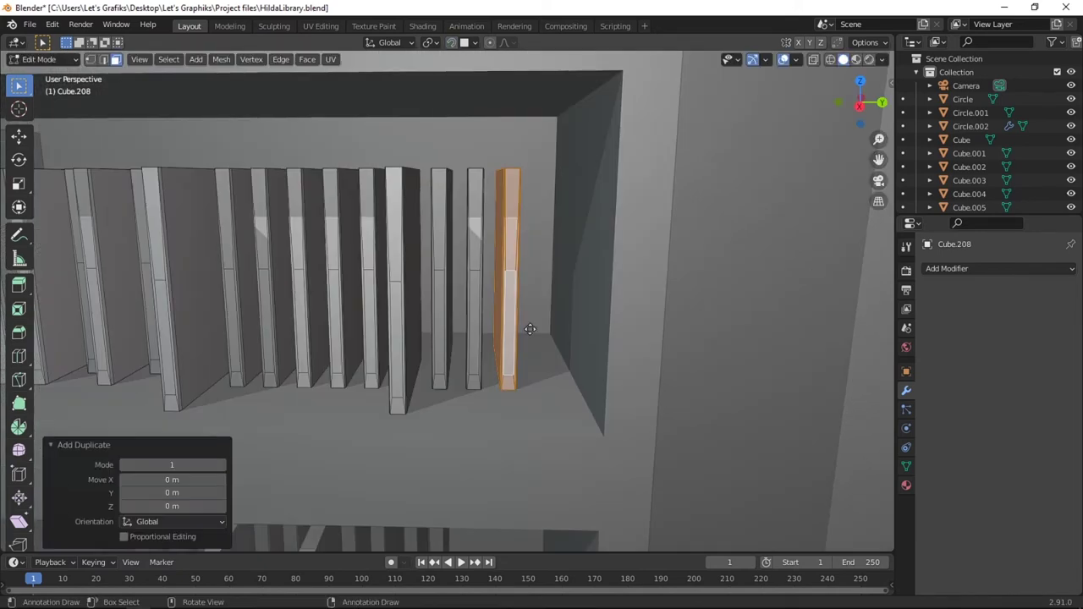
key("shift+d")
key("x")
key("y")
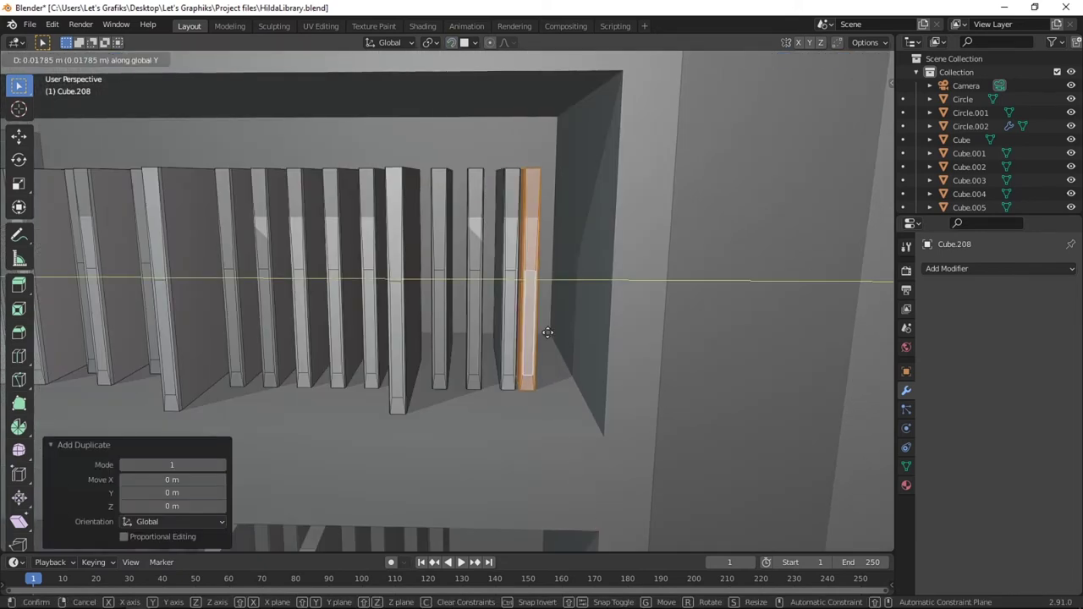
left_click(569, 334)
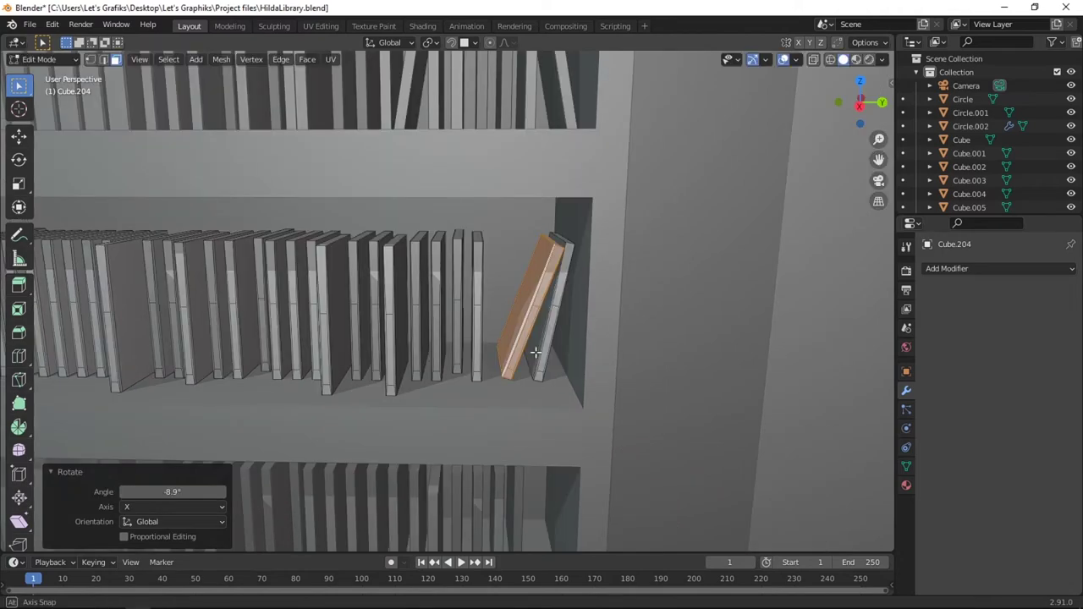
- Reposition a tilted book and duplicate it along X beside its neighbours
scroll(537, 356, "down", 2)
key("g")
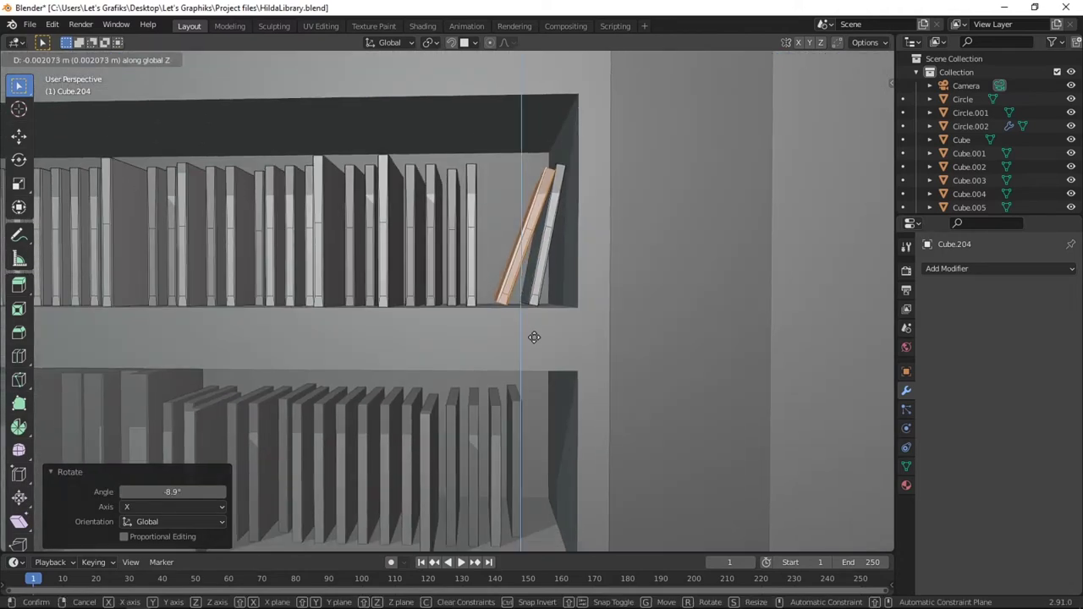
left_click(532, 336)
key("shift+d")
key("x")
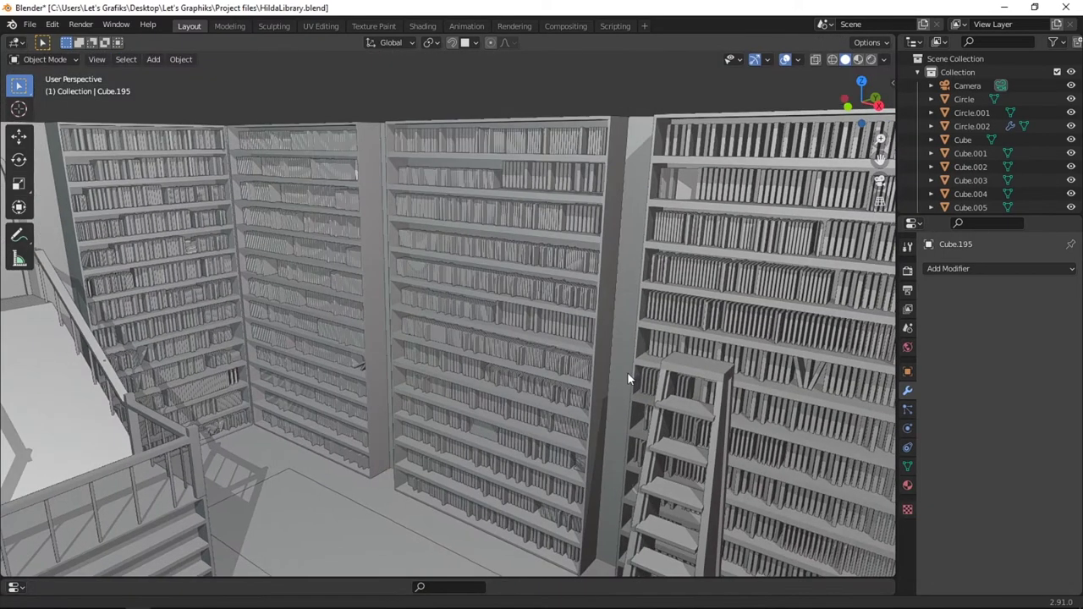
middle_click_drag(627, 373, 794, 367)
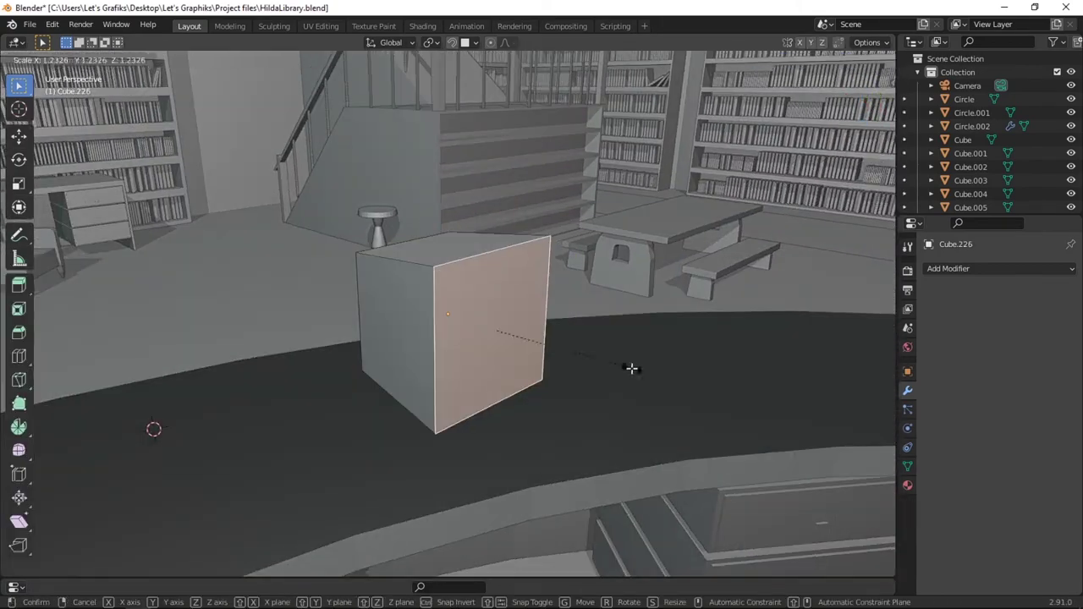
- Inset the keyboard face into key tiles and extrude them into raised keys
key("i")
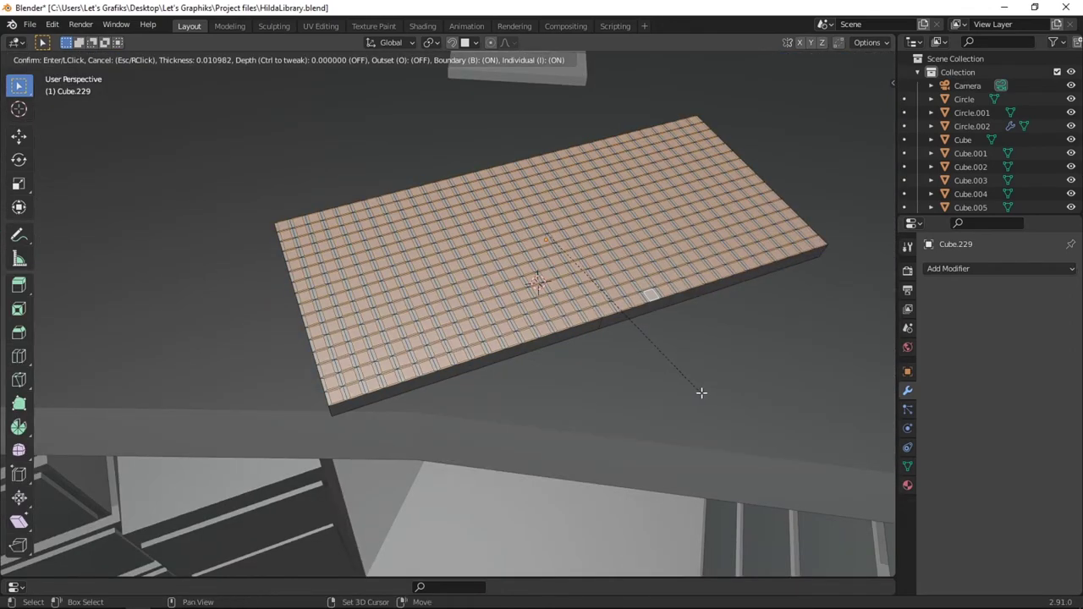
left_click(703, 393)
key("e")
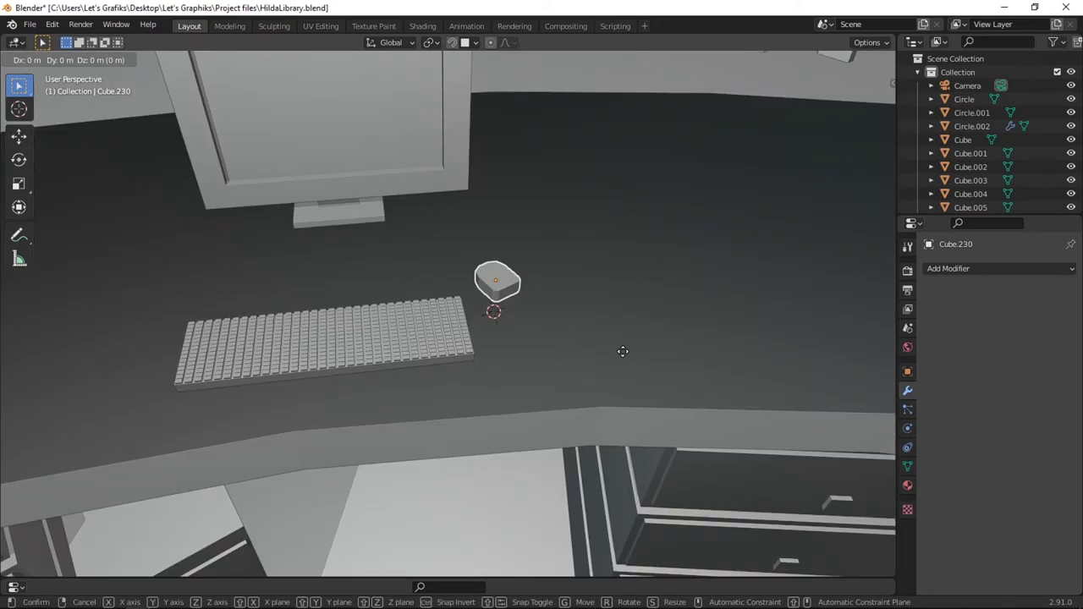
left_click(622, 351)
- Lower the mouse onto the desk along Z and extrude the paper tray walls
key("g")
key("z")
left_click(620, 351)
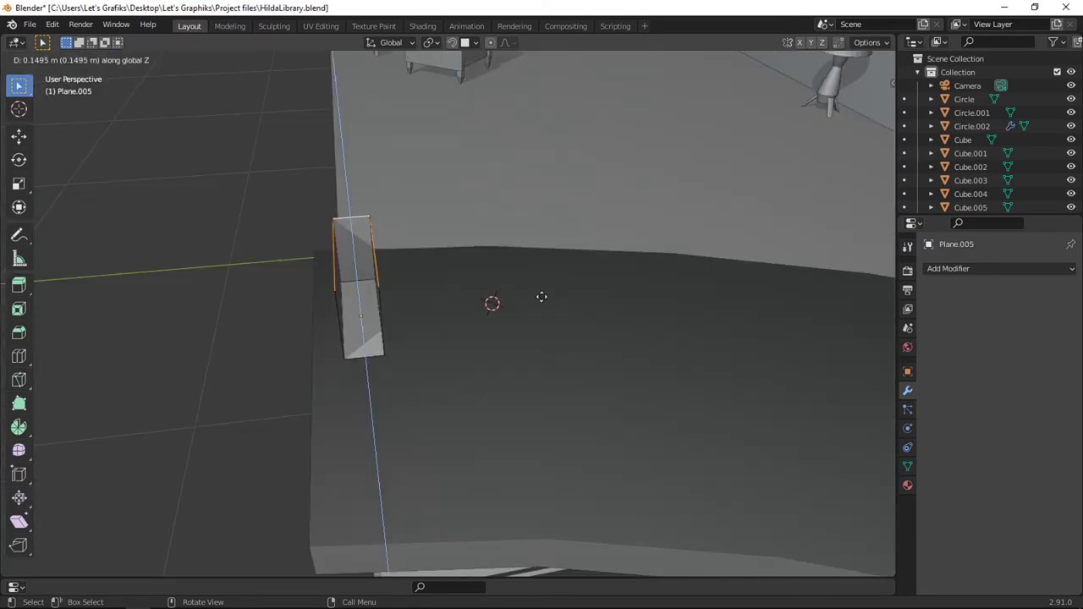
left_click(537, 295)
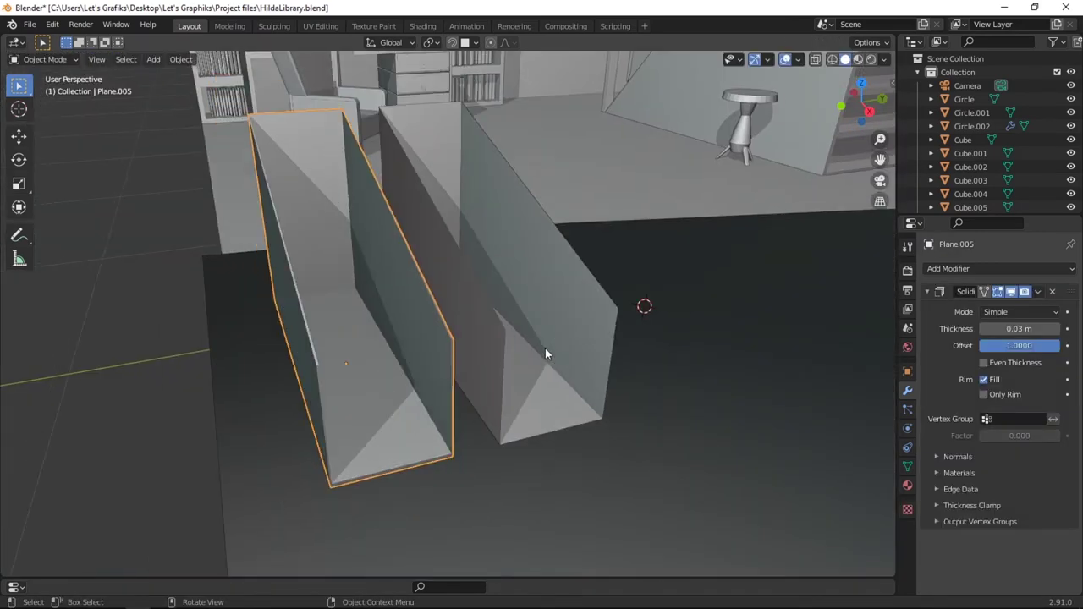
- Extrude and position the chair part in front of the desk
left_click(538, 350)
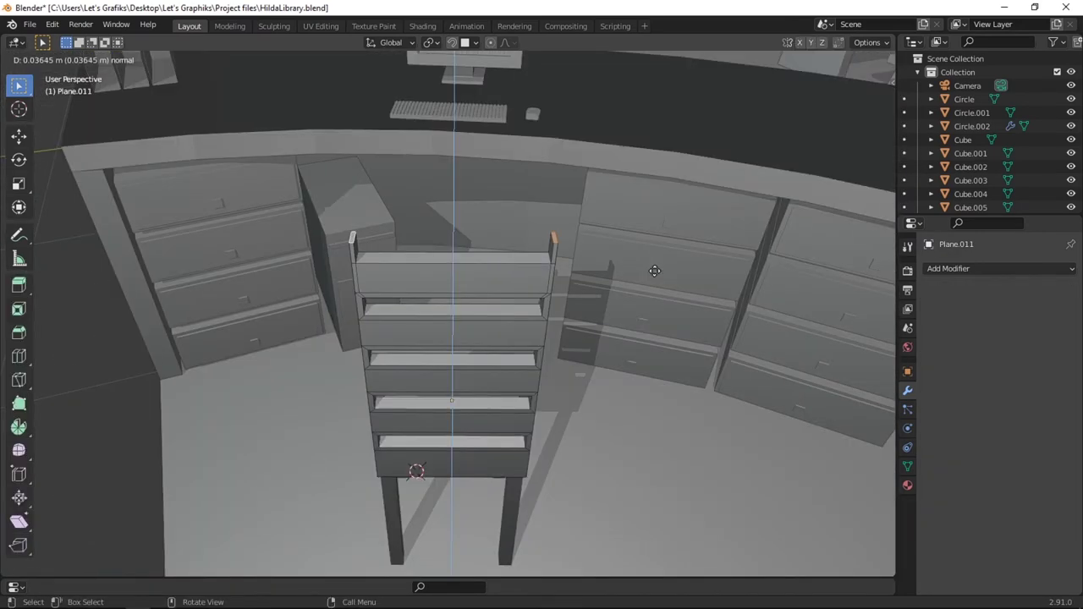
left_click(654, 270)
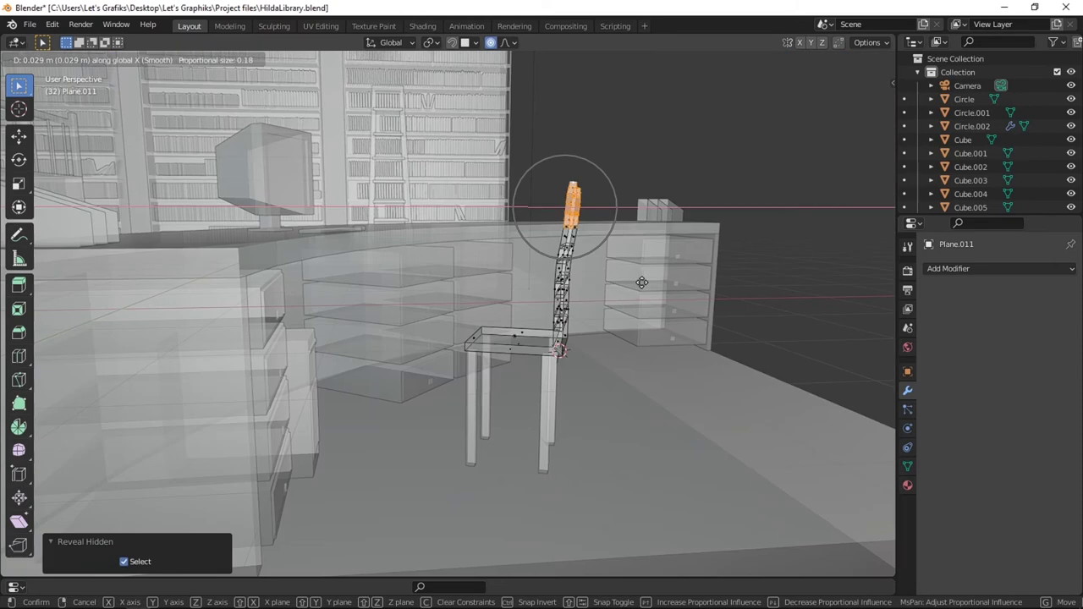
left_click(641, 288)
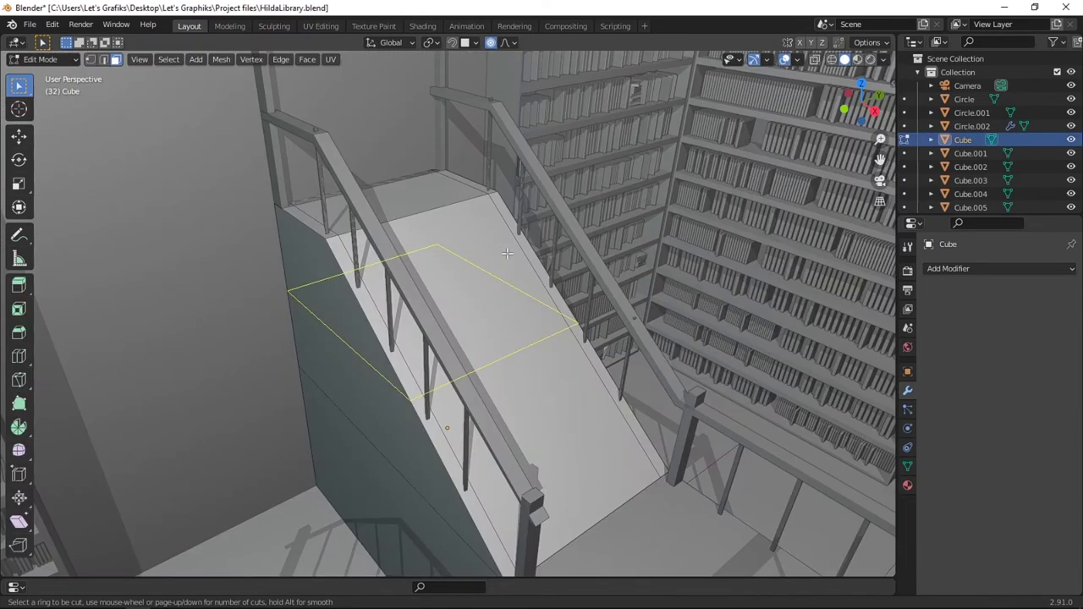
scroll(507, 253, "up", 4)
- Add five loop cuts to the staircase ramp and select the riser and tread faces
left_click(507, 253)
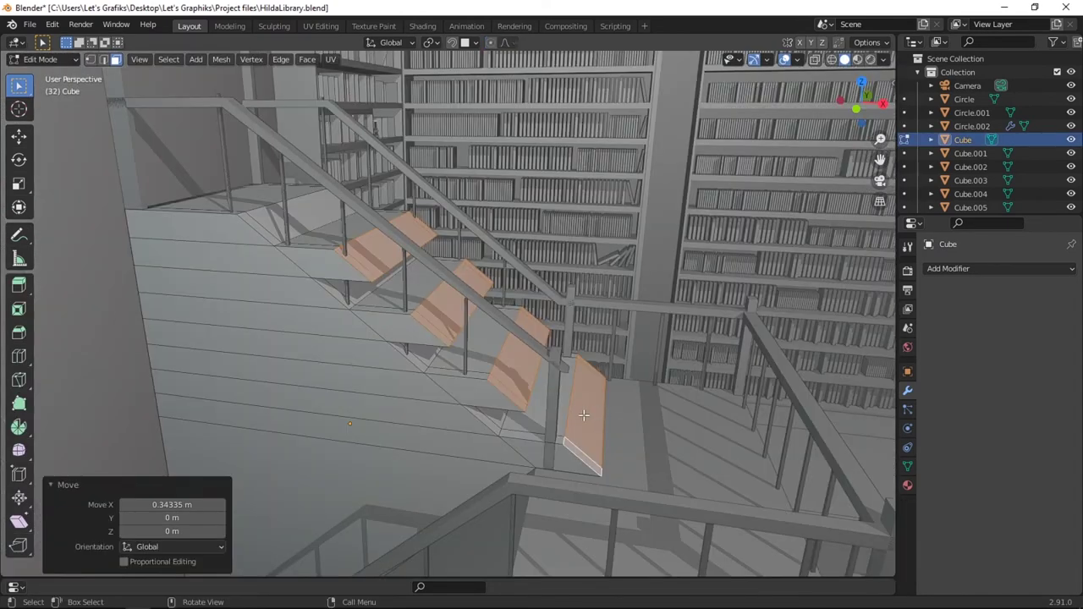
left_click(584, 415)
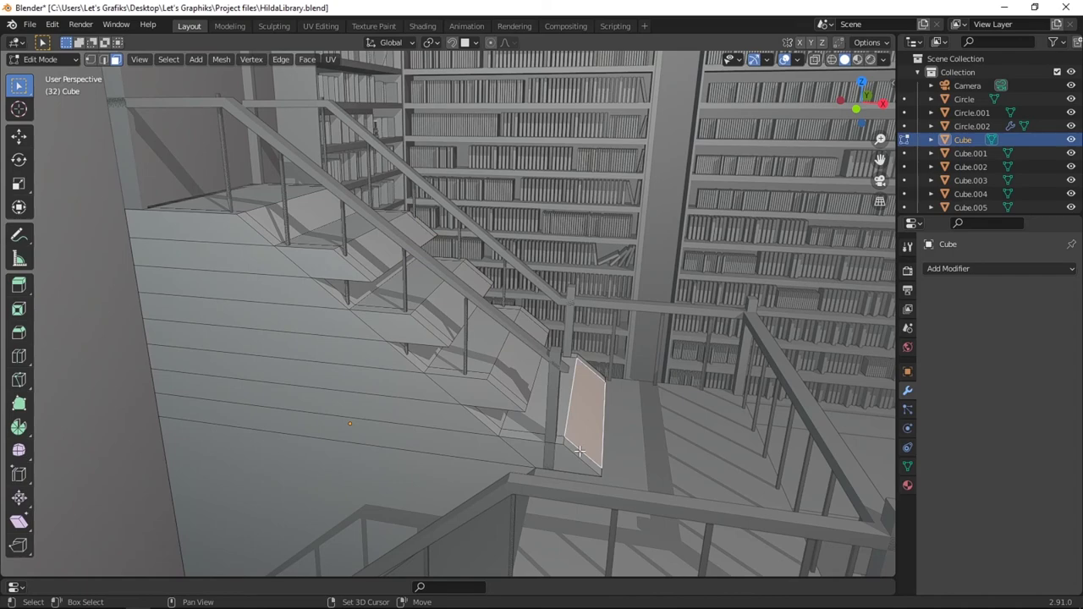
middle_click_drag(610, 430, 475, 391)
left_click(398, 313, "shift")
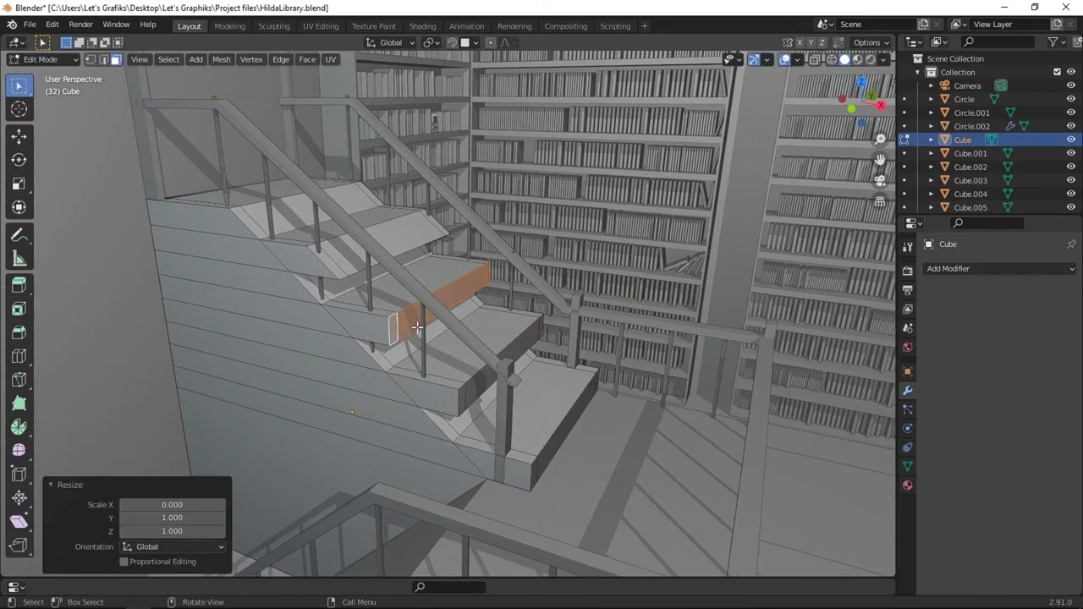
left_click(322, 194, "shift")
left_click(356, 279, "shift")
left_click(474, 398, "shift")
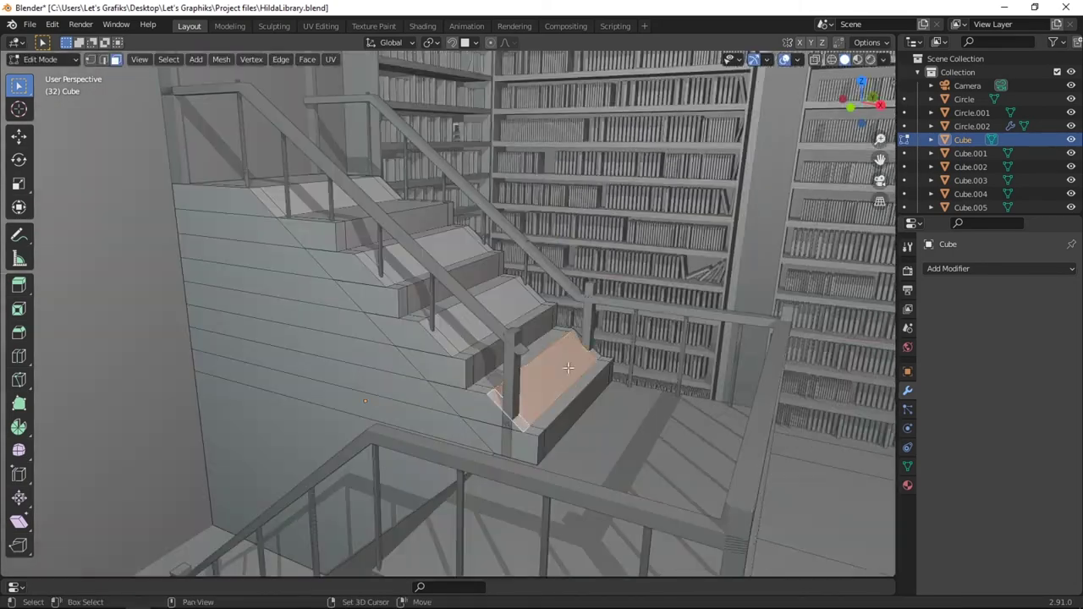
- Flatten the selected step faces to zero X scale and extrude them into a block
key("s")
key("x")
key("0")
key("Return")
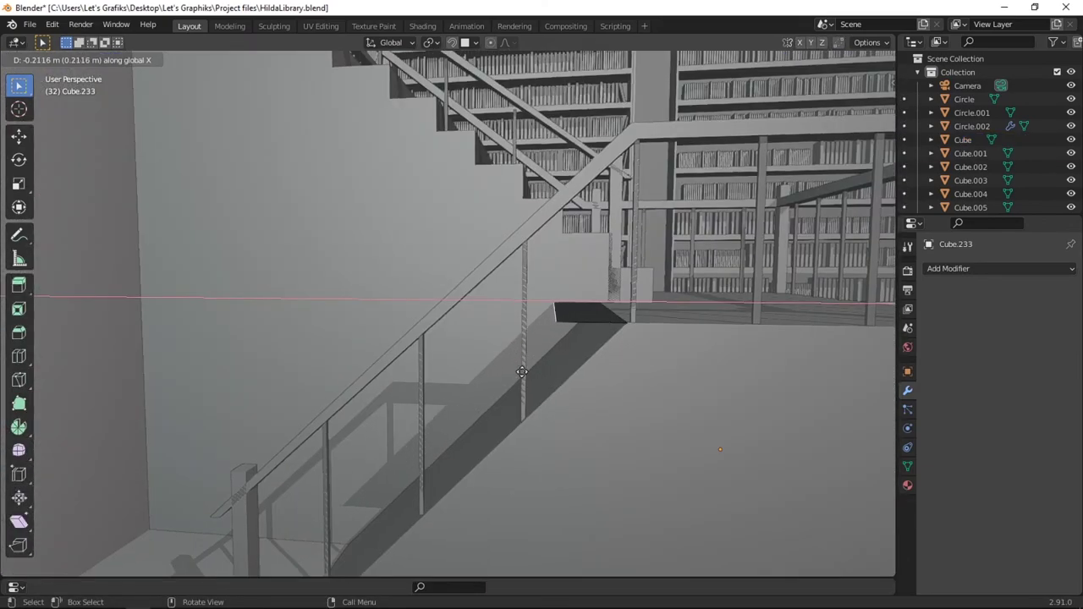
left_click(522, 371)
key("g")
key("z")
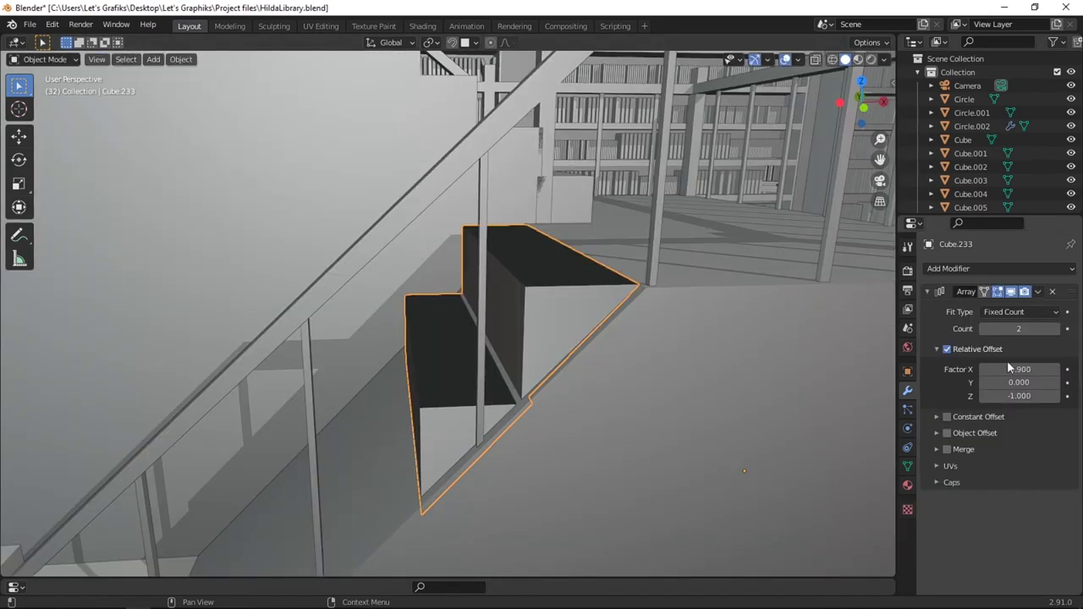
- Set the Array modifier to Relative Offset X -1, Z -0.95 and Count 6
key("Return")
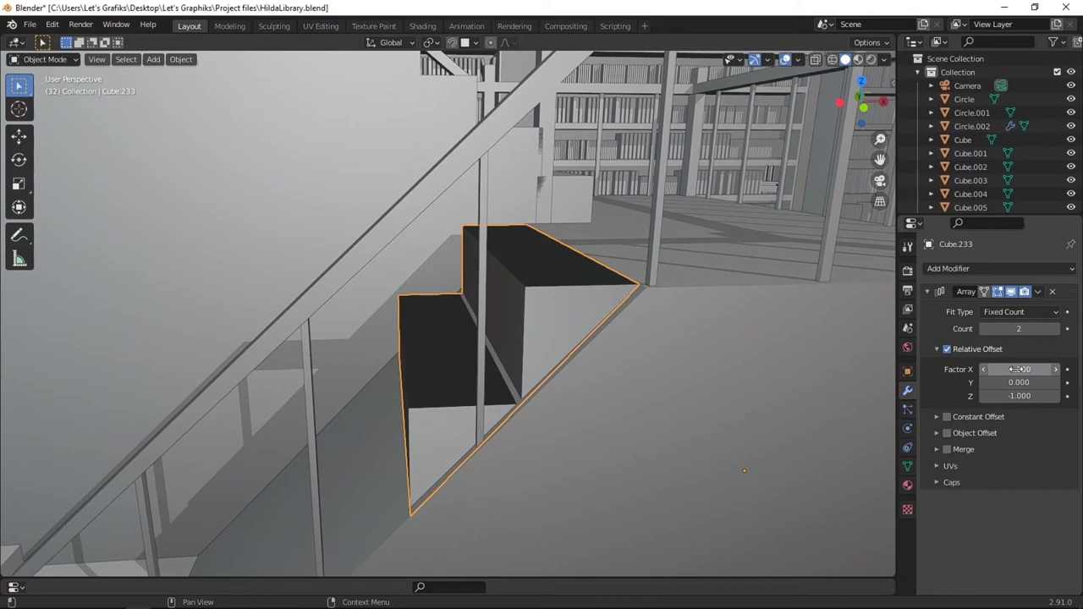
left_click(1034, 398)
type("-1.0")
key("BackSpace")
key("BackSpace")
key("BackSpace")
type("0.95")
key("Return")
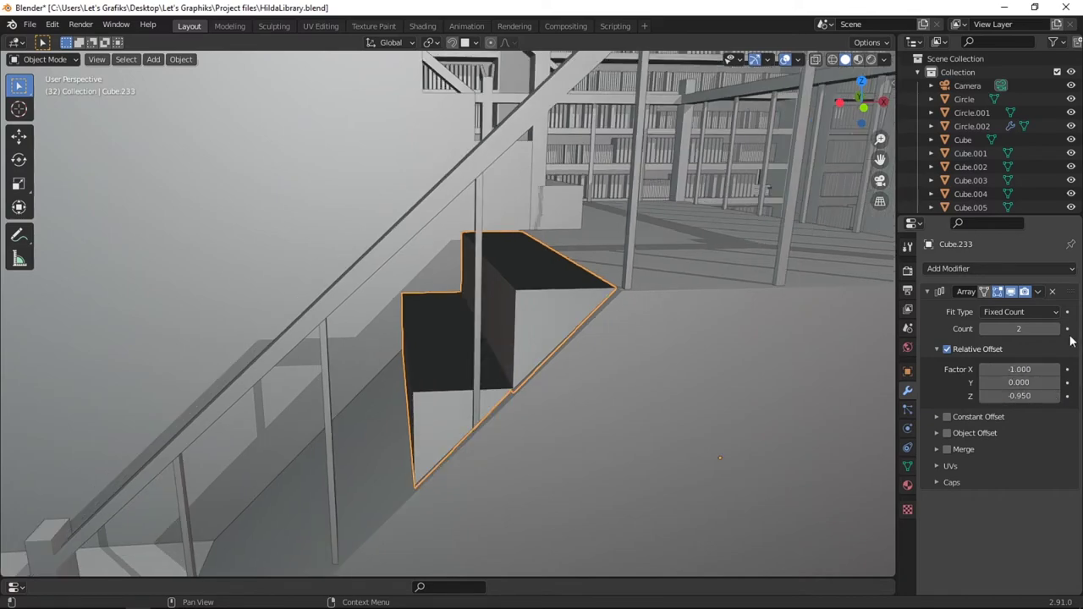
left_click(1056, 328)
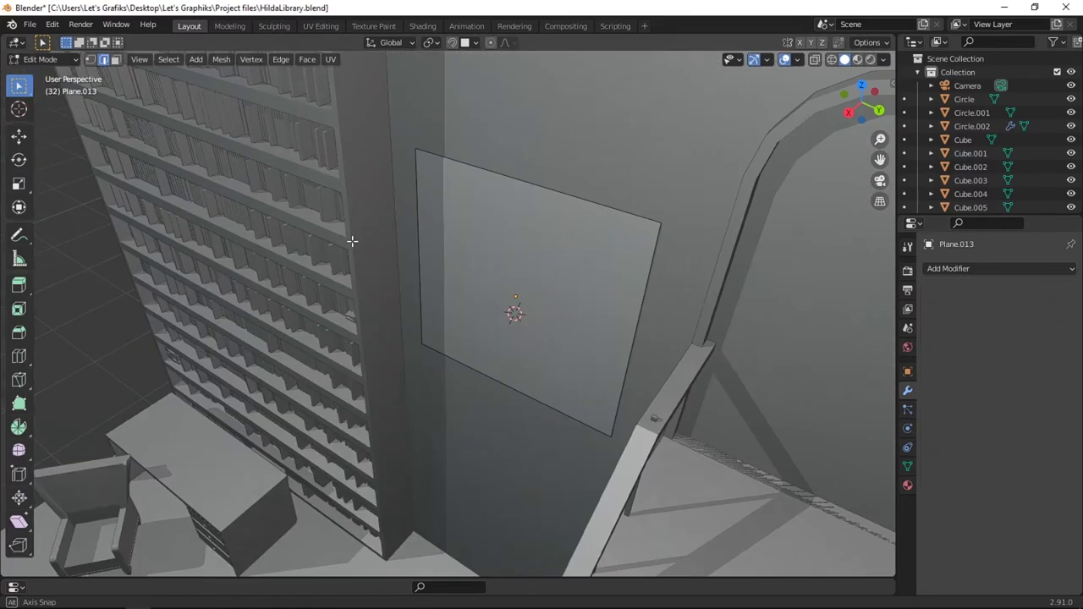
- Give the cylinder's Solidify modifier a 0.02 m thickness
middle_click_drag(352, 241, 434, 276)
key("Tab")
scroll(434, 276, "down", 5)
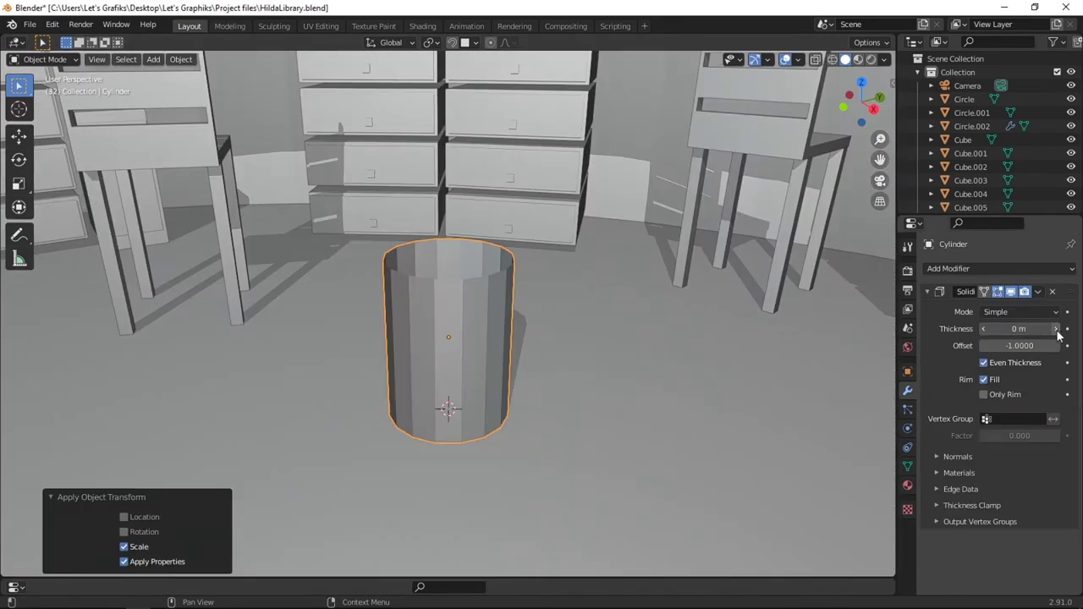
left_click(1056, 330)
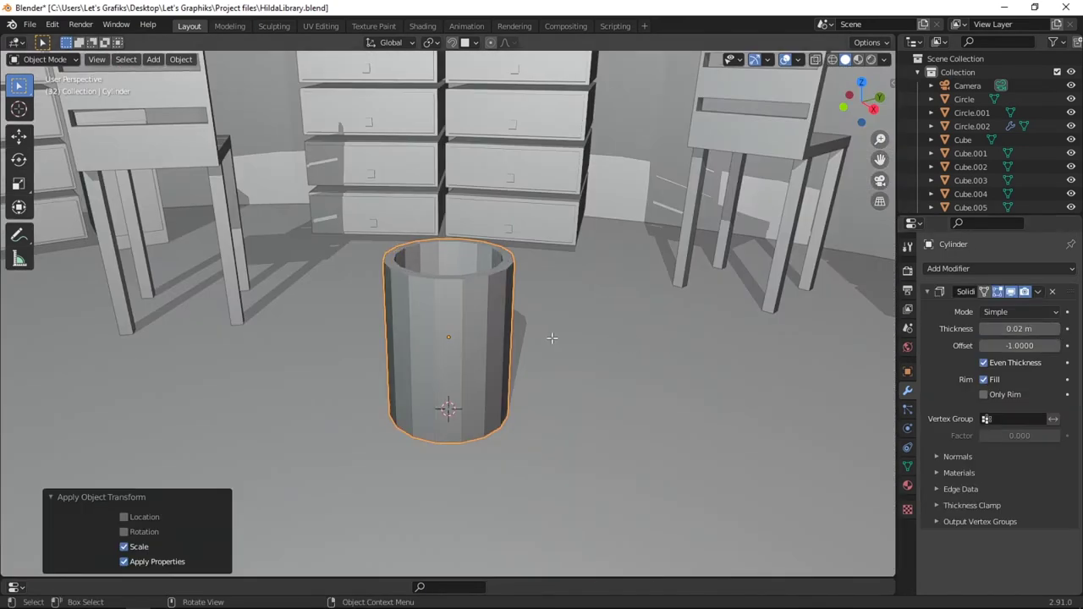
- Slide the hollow cylinder along the floor to sit beside the drawers
key("g")
key("shift+z")
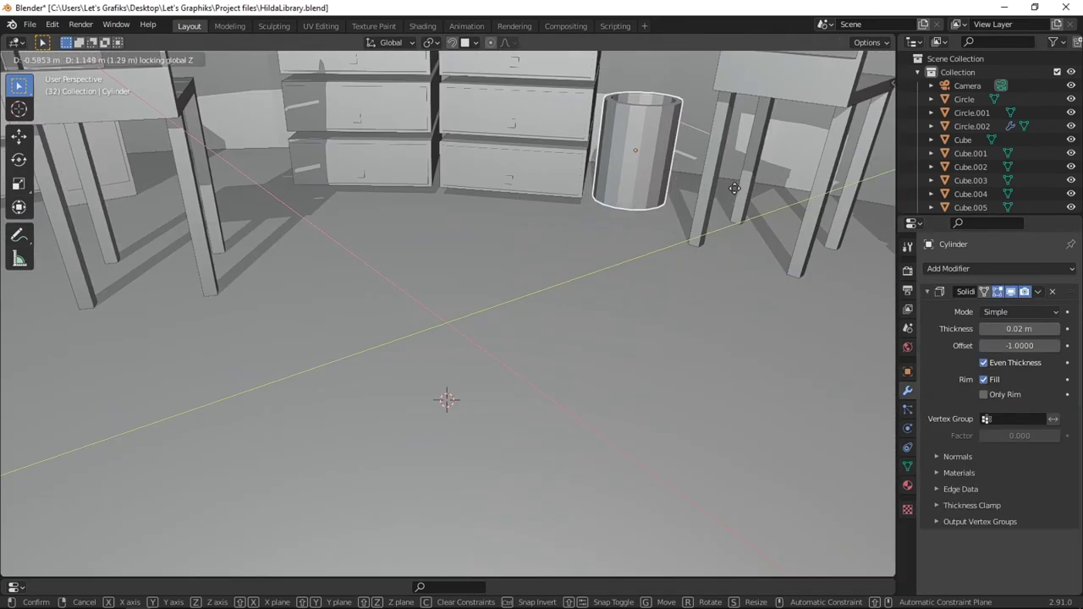
left_click(724, 178)
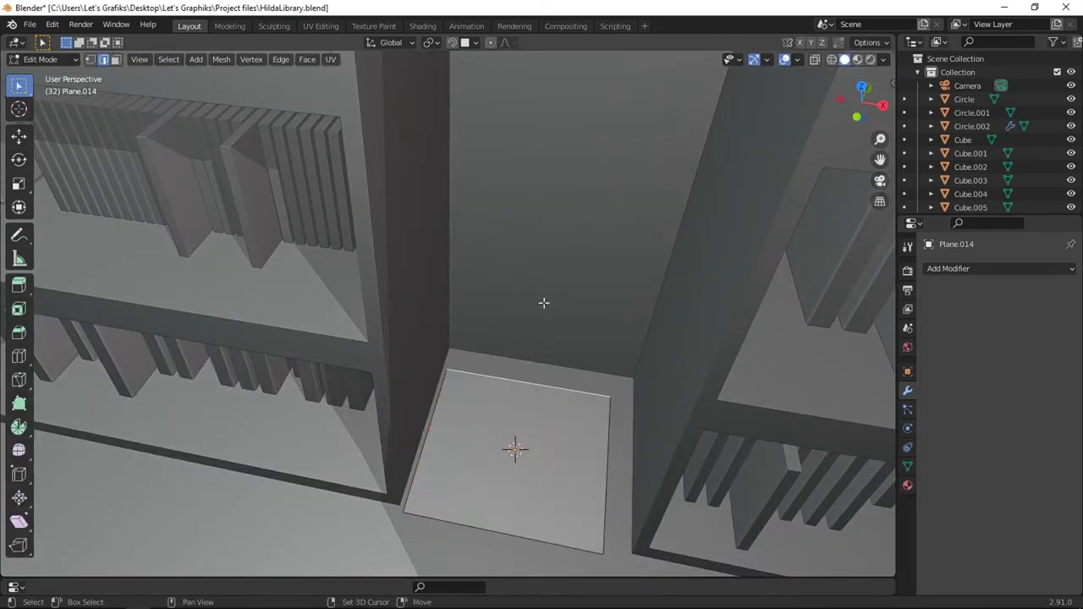
- Extrude the floor plane upward into a tall pillar and widen it between the bookshelves
key("e")
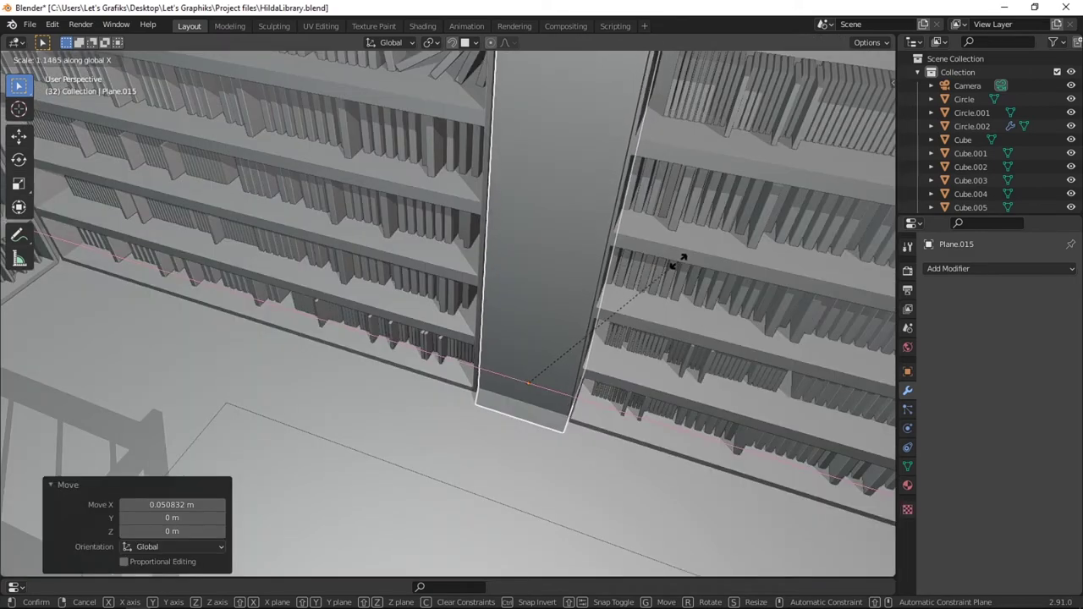
left_click(679, 260)
middle_click_drag(679, 261, 680, 354)
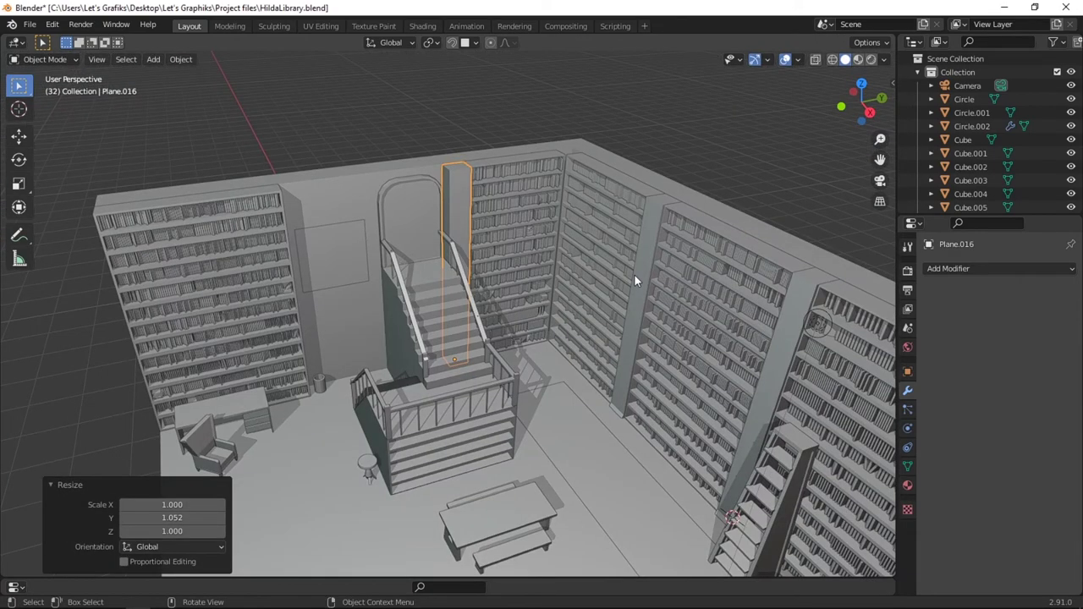
scroll(635, 275, "down", 3)
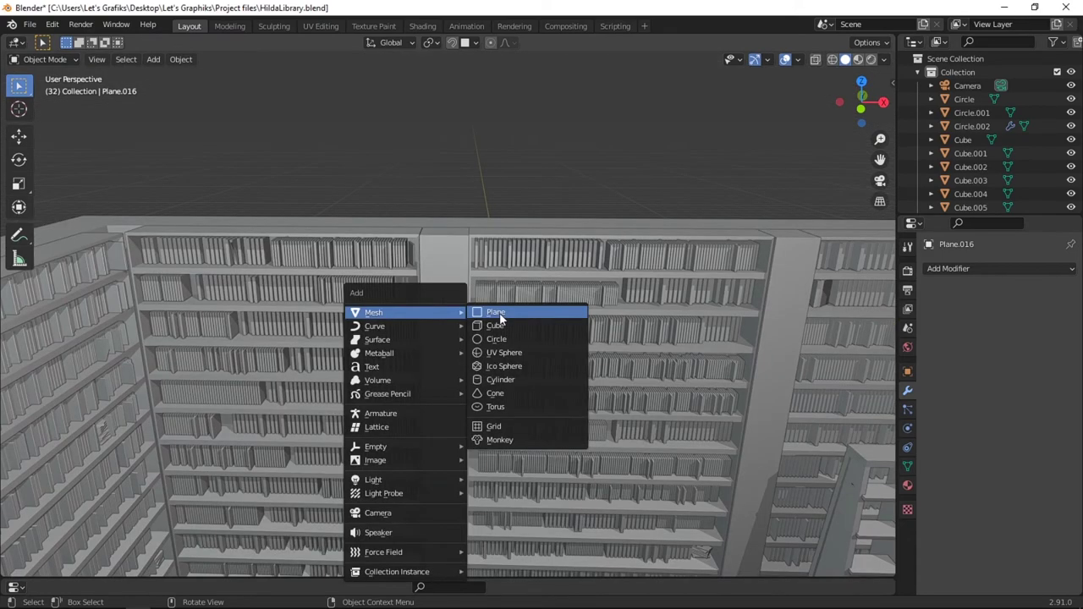
- Add a plane, rotate it on X and set it against the shelf pillar
left_click(499, 312)
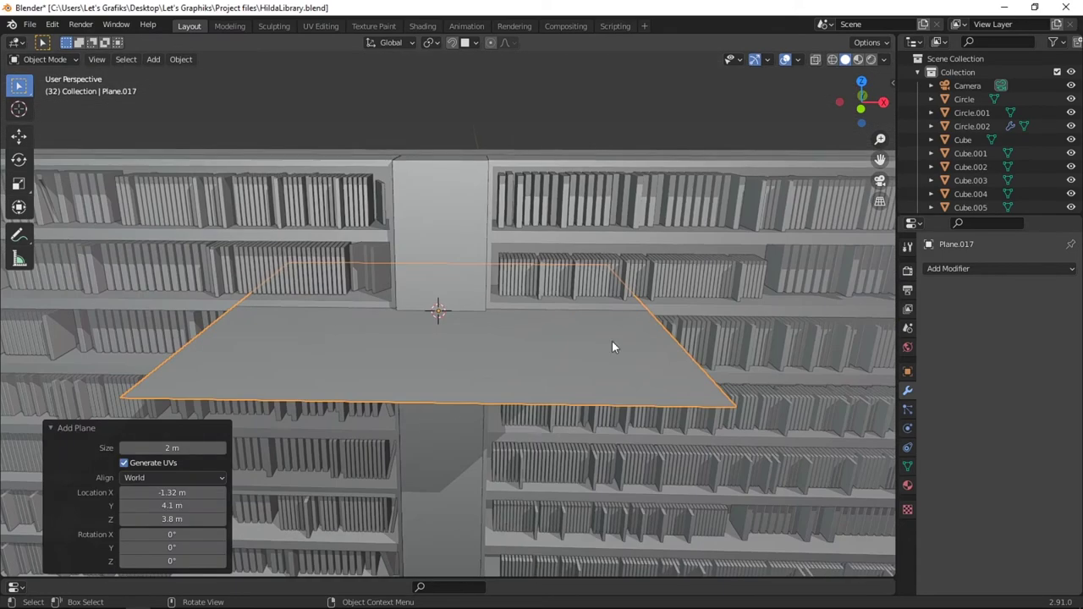
key("r")
key("x")
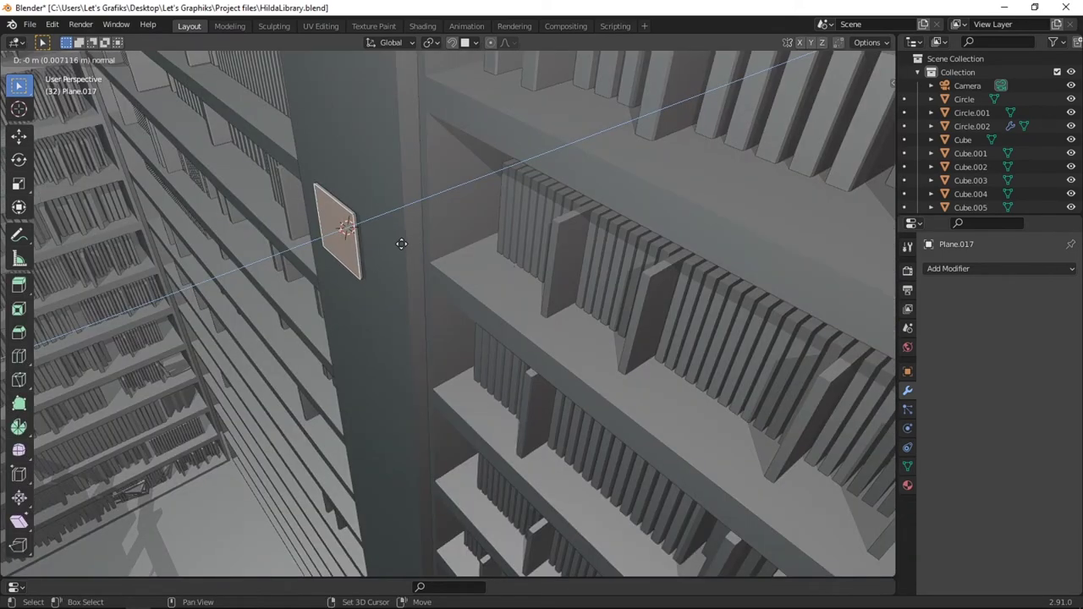
left_click(386, 244)
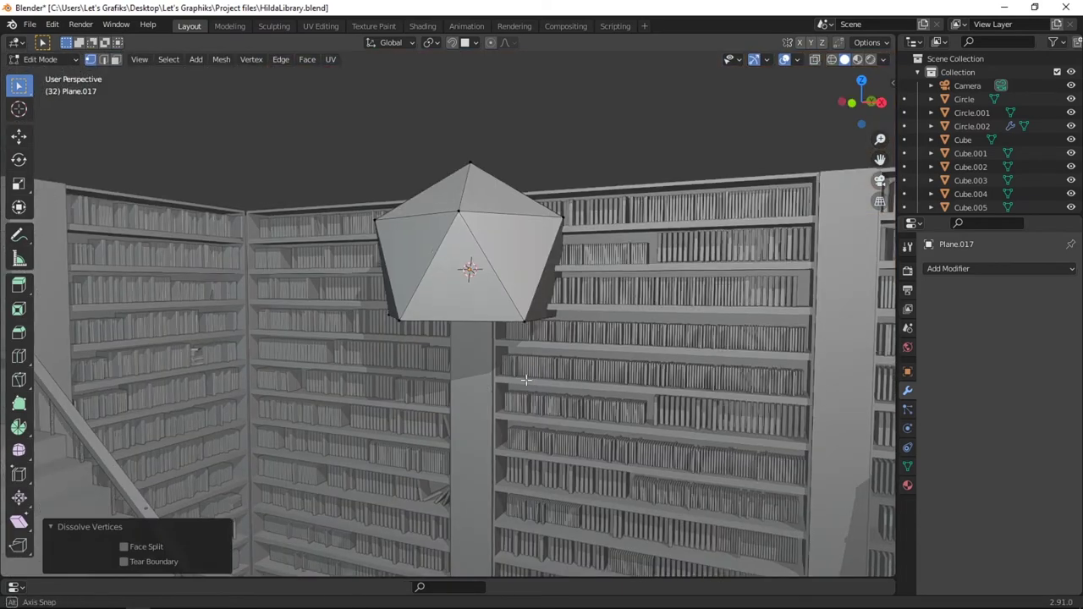
middle_click_drag(465, 355, 459, 304)
- Delete the icosphere's faces, flatten it into faceted lamp shades and extrude the lamp arm
key("x")
left_click(456, 277)
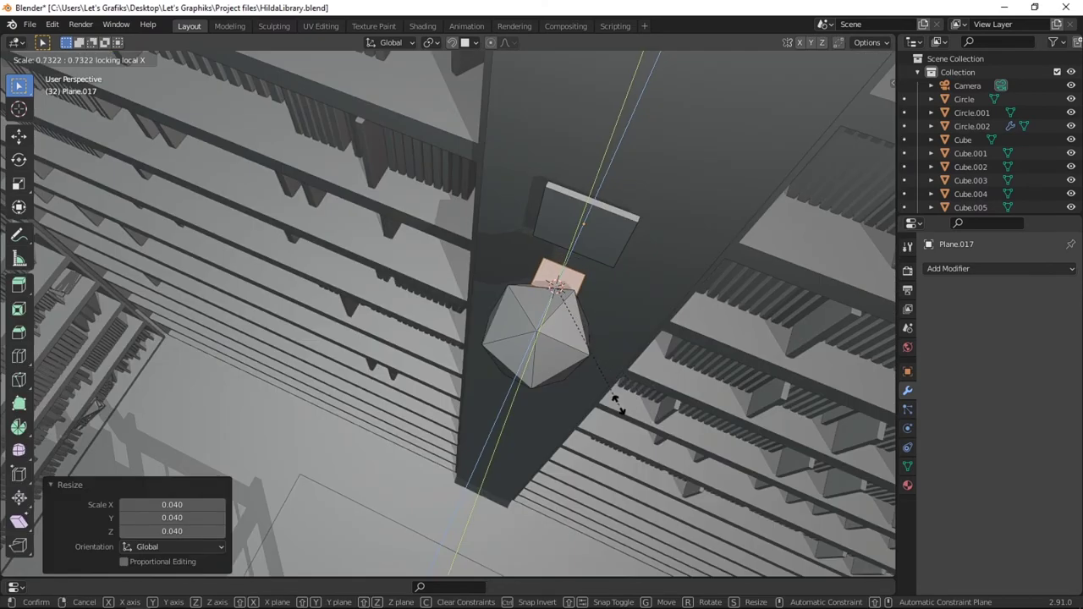
key("shift+y")
left_click(558, 322)
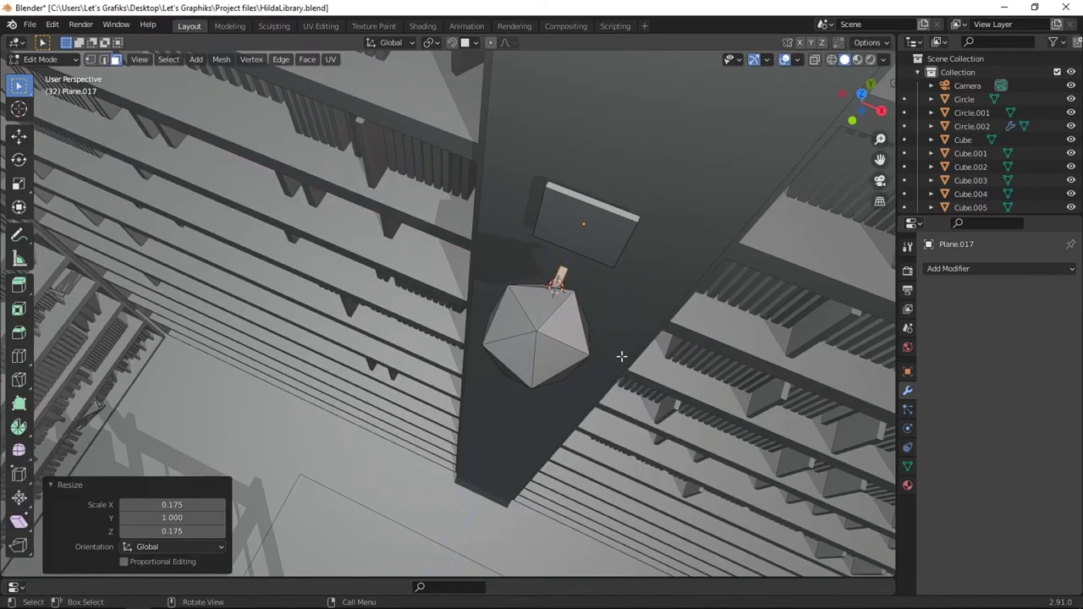
middle_click_drag(621, 358, 589, 358)
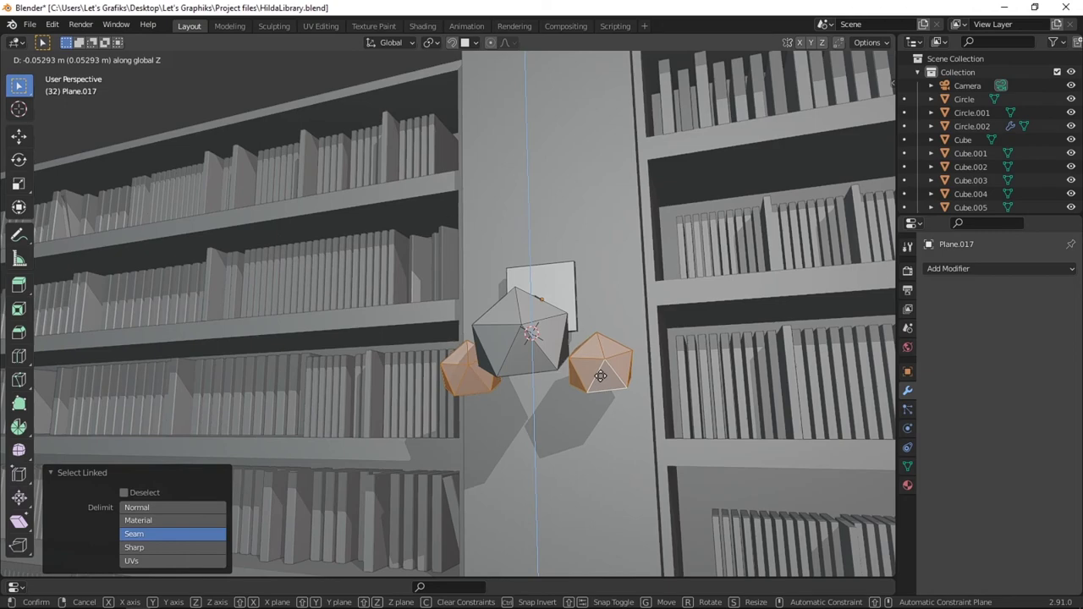
left_click(601, 376)
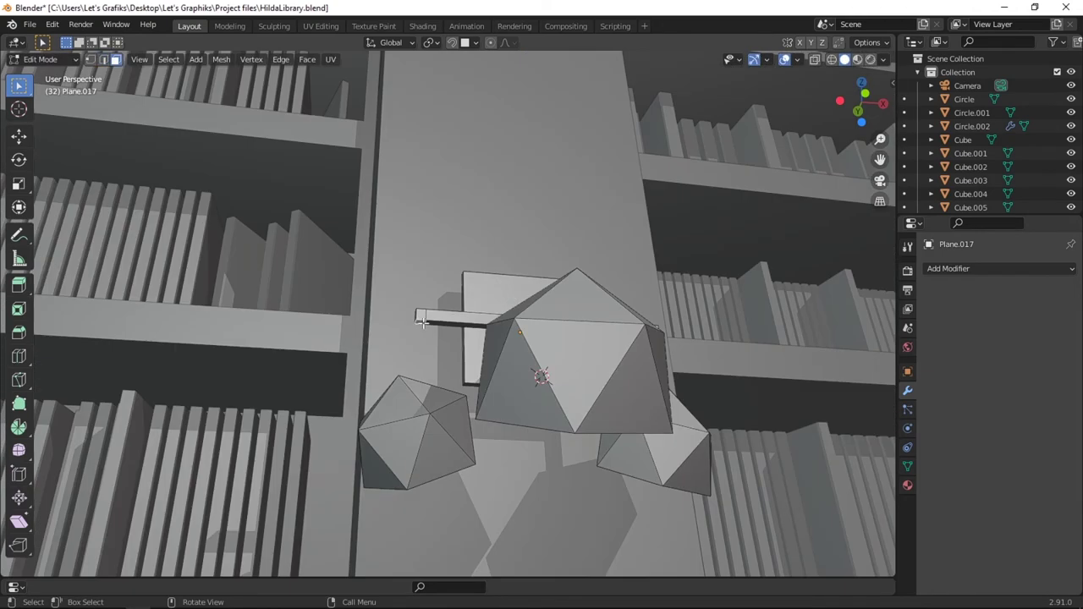
middle_click_drag(422, 320, 516, 406)
key("e")
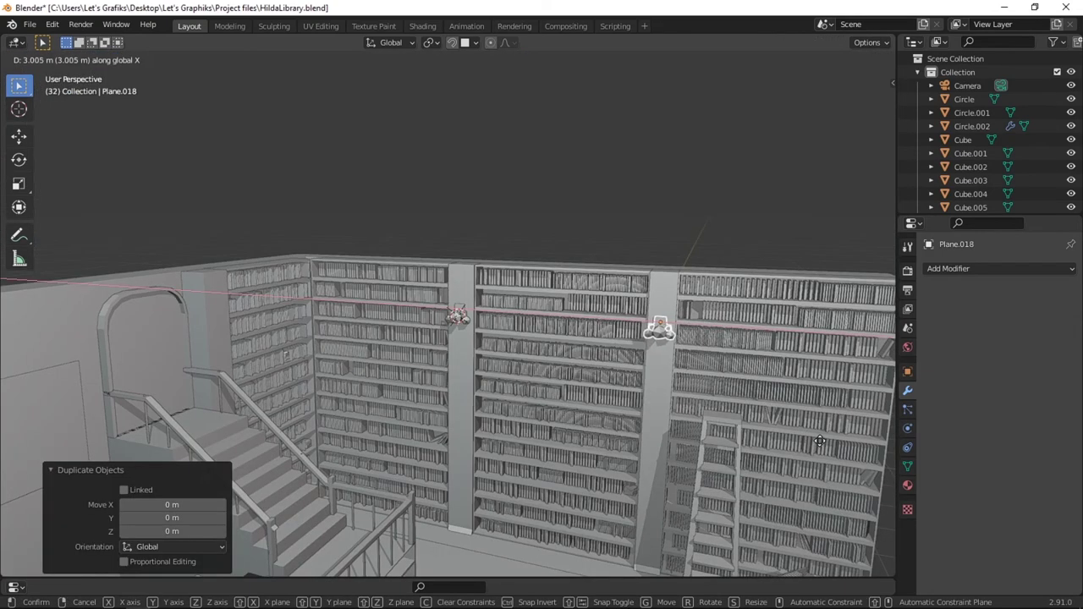
- Copy the lamp onto other pillars, turning one copy 90° on Z, and add a UV sphere
left_click(821, 441)
middle_click_drag(820, 441, 750, 476)
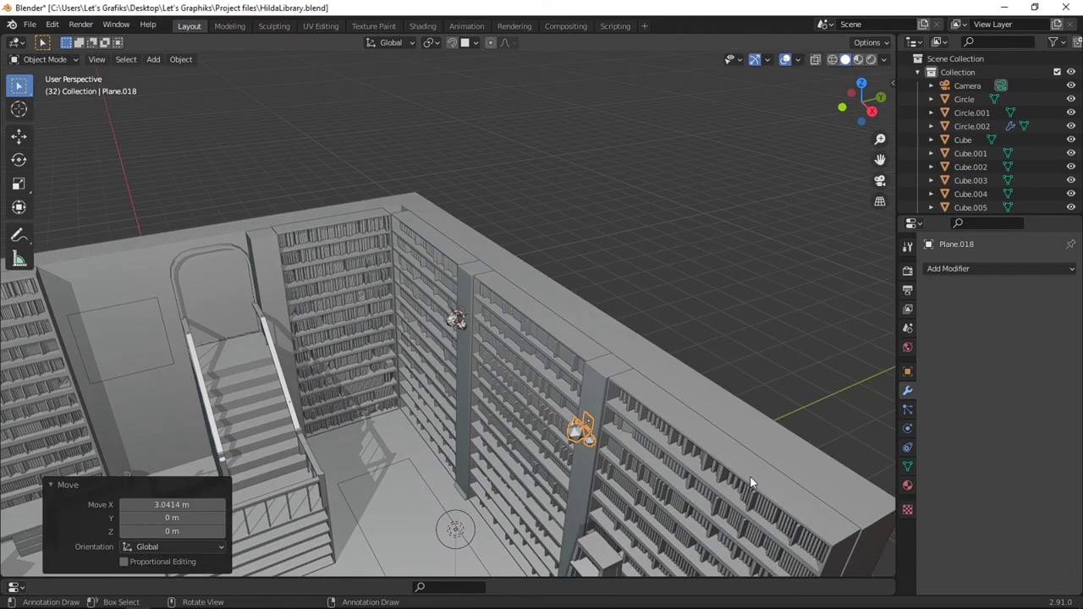
key("r")
key("z")
key("9")
key("0")
key("Return")
key("shift+d")
key("x")
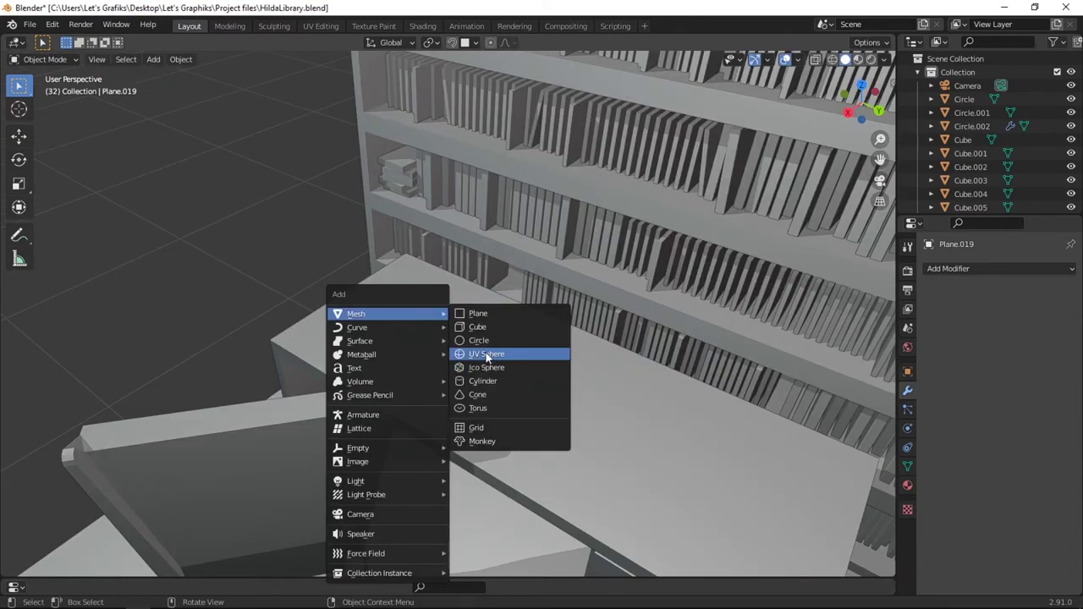
left_click(489, 354)
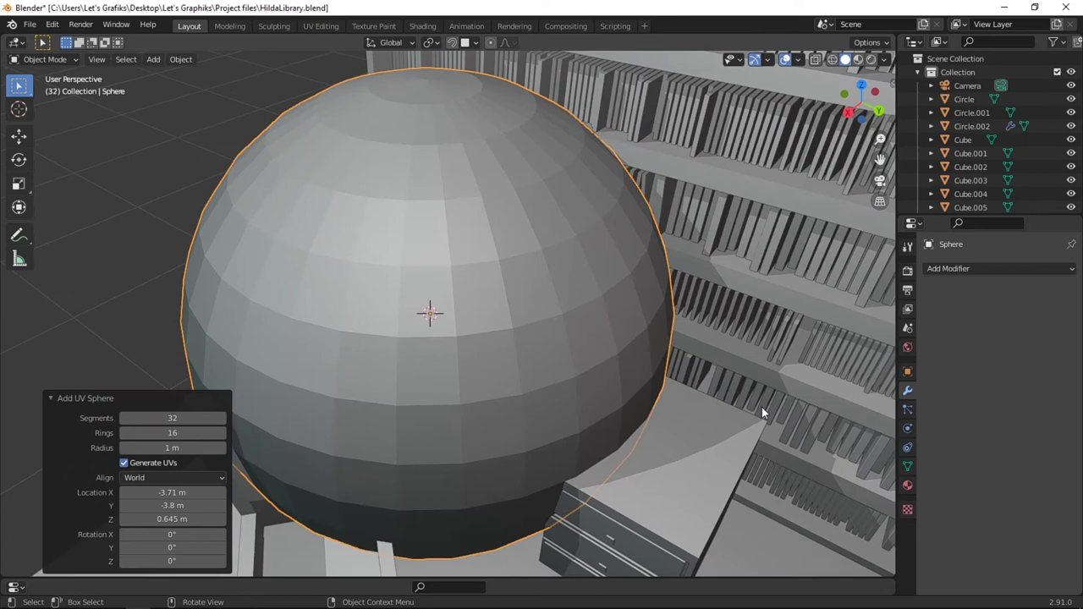
- Exit the spin tool and select faces of the grid around the globe
scroll(761, 407, "down", 3)
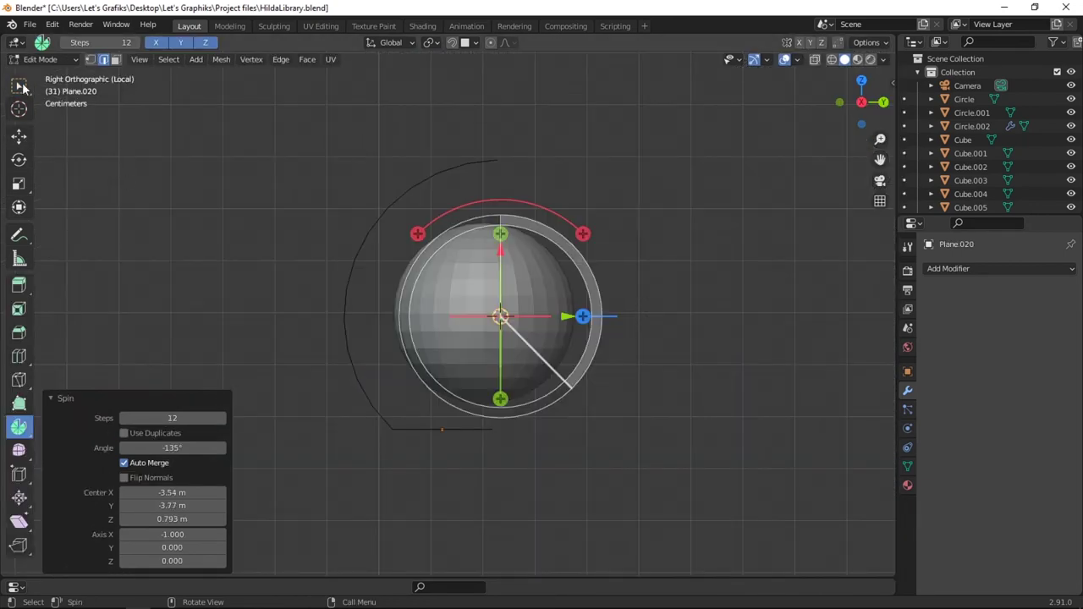
left_click(19, 86)
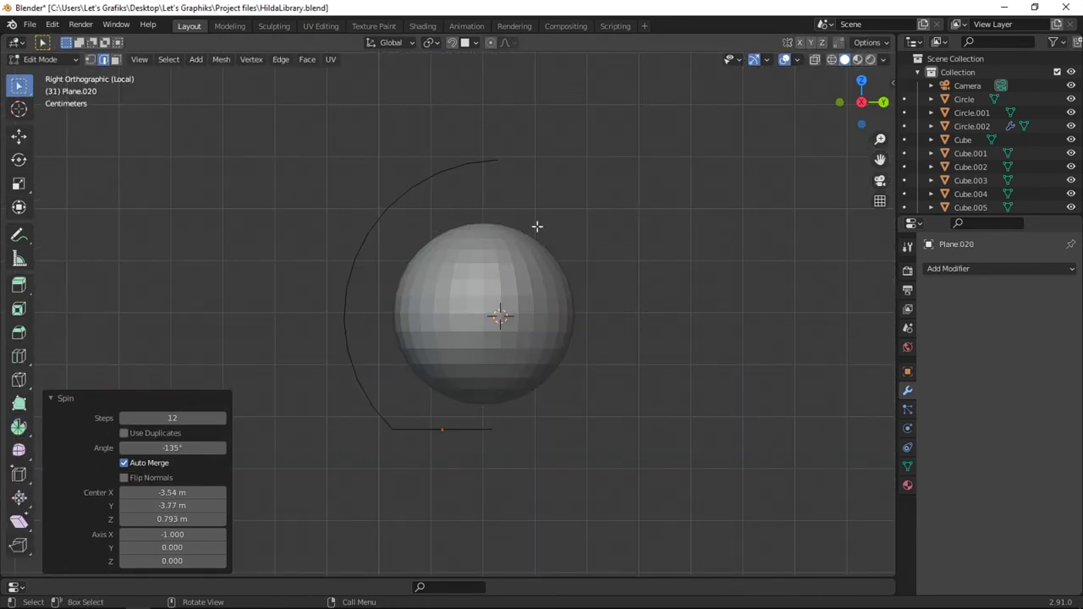
left_click(665, 259)
middle_click_drag(664, 259, 691, 380)
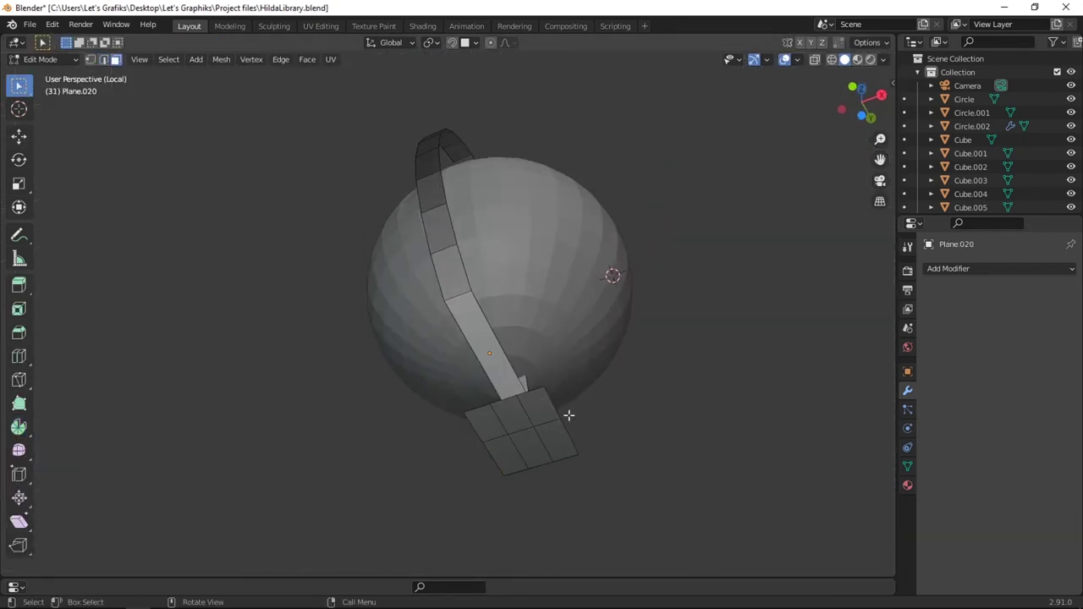
left_click(531, 409)
left_click(554, 444, "shift")
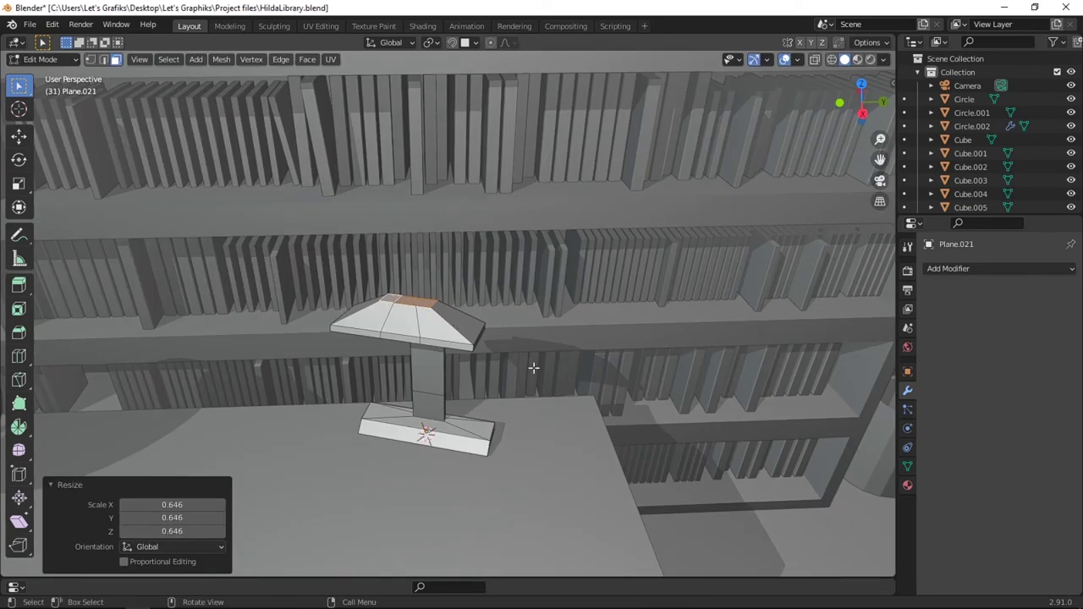
middle_click_drag(533, 368, 412, 326)
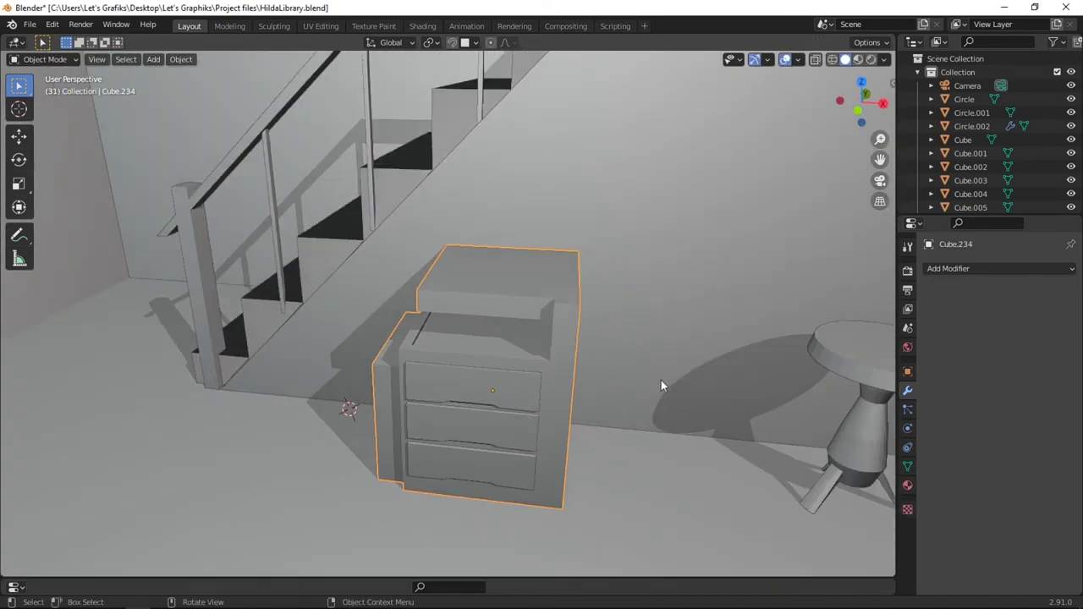
- Select the stair wall and desk, then duplicate and move the lantern plane
middle_click_drag(660, 380, 475, 360)
scroll(476, 355, "up", 4)
left_click(482, 356)
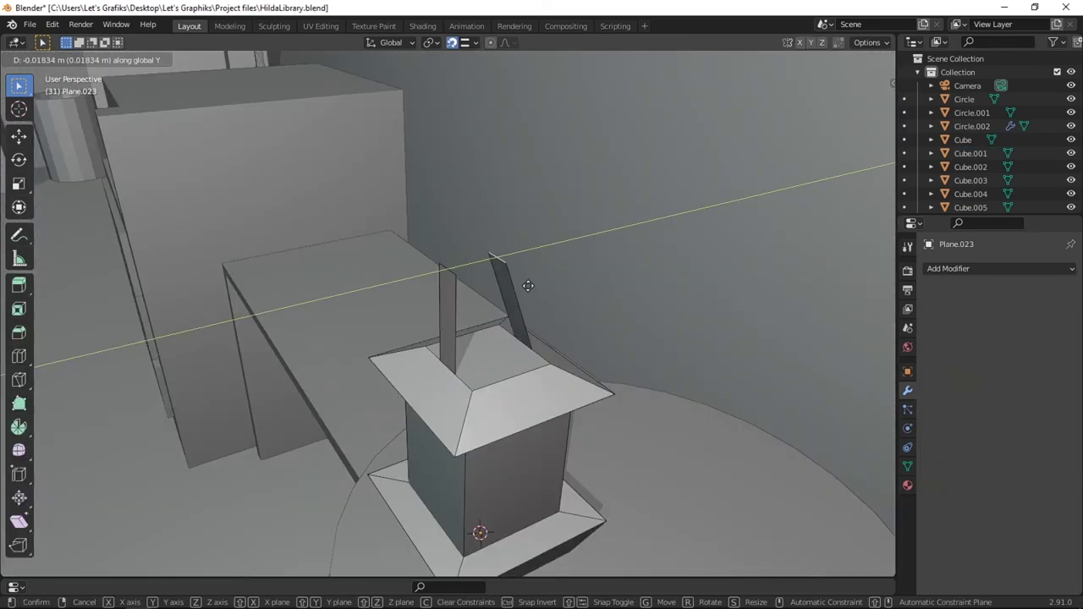
left_click(525, 283)
key("g")
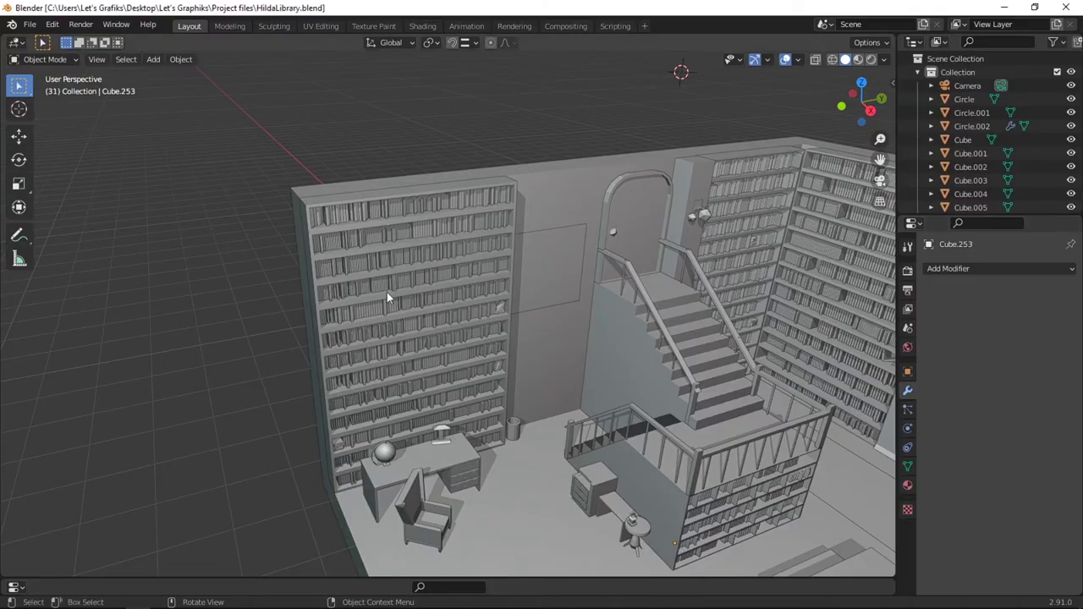
- Select a single book on the shelf and show its material's shader nodes
left_click(376, 286)
scroll(376, 285, "up", 3)
middle_click_drag(372, 229, 314, 228)
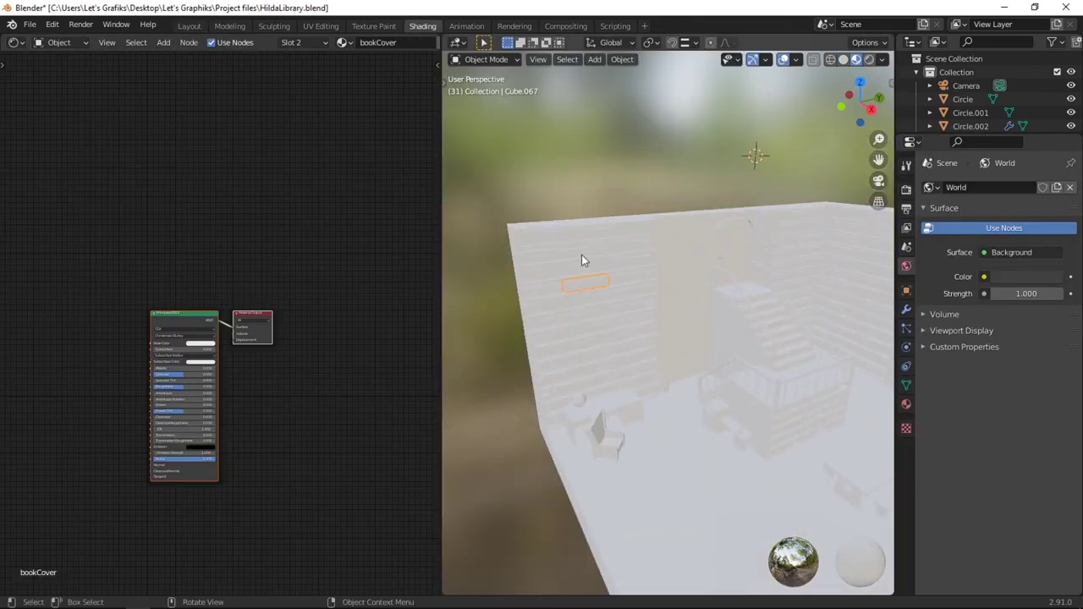
scroll(533, 244, "up", 4)
left_click(598, 242)
scroll(660, 271, "down", 2)
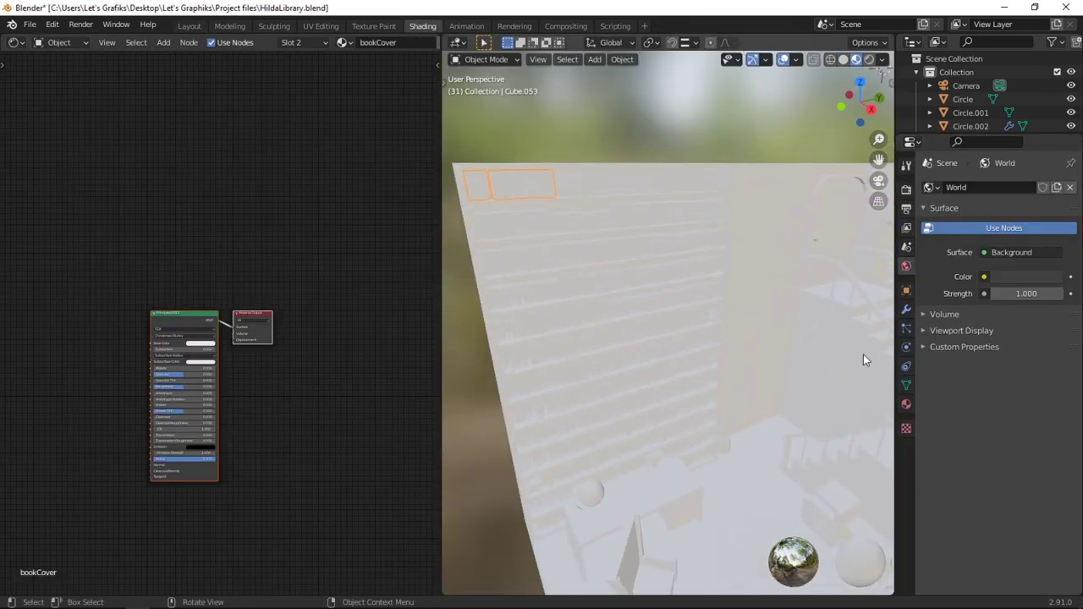
left_click(906, 406)
scroll(756, 312, "up", 3)
scroll(828, 332, "down", 1)
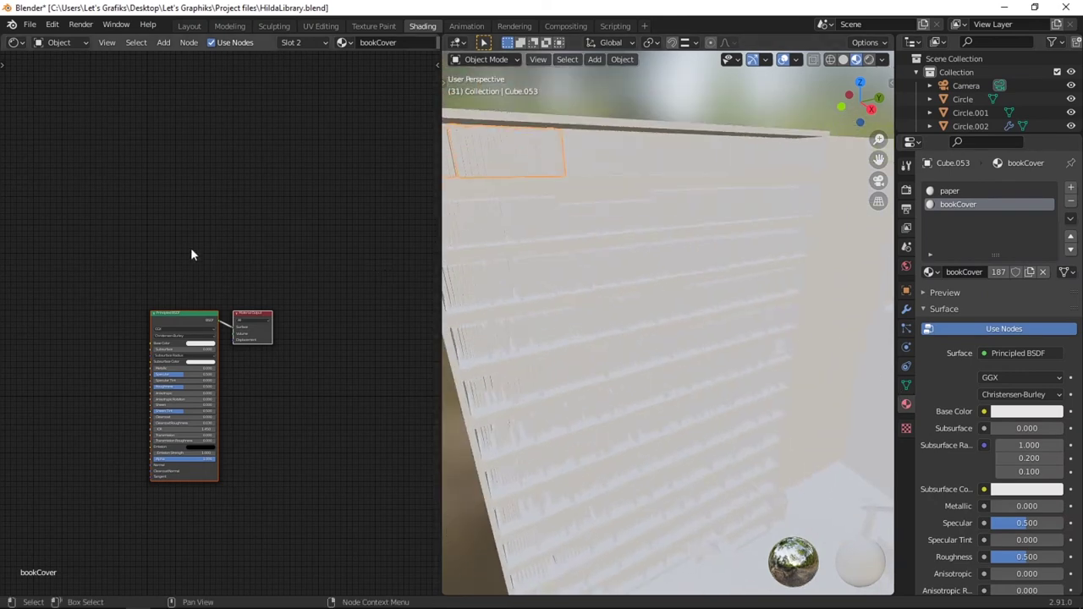
scroll(188, 253, "up", 3)
middle_click_drag(246, 270, 194, 218)
- Add an Object Info node to the left of the shader
key("shift+a")
left_click(214, 217)
type("objec")
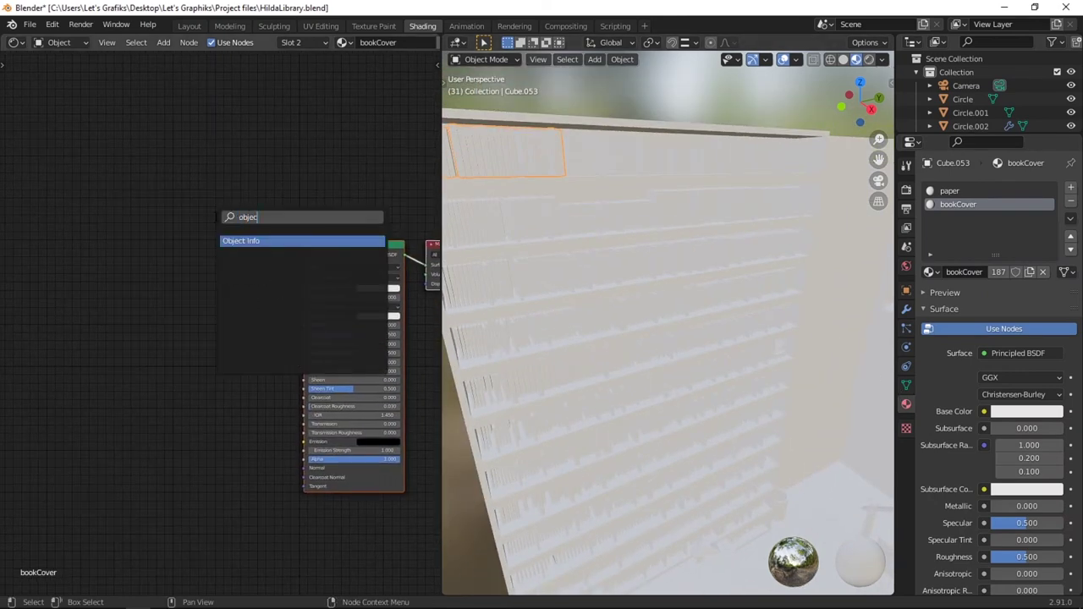
key("Return")
left_click(68, 244)
- Add a ColorRamp node beside the Object Info node
key("shift+a")
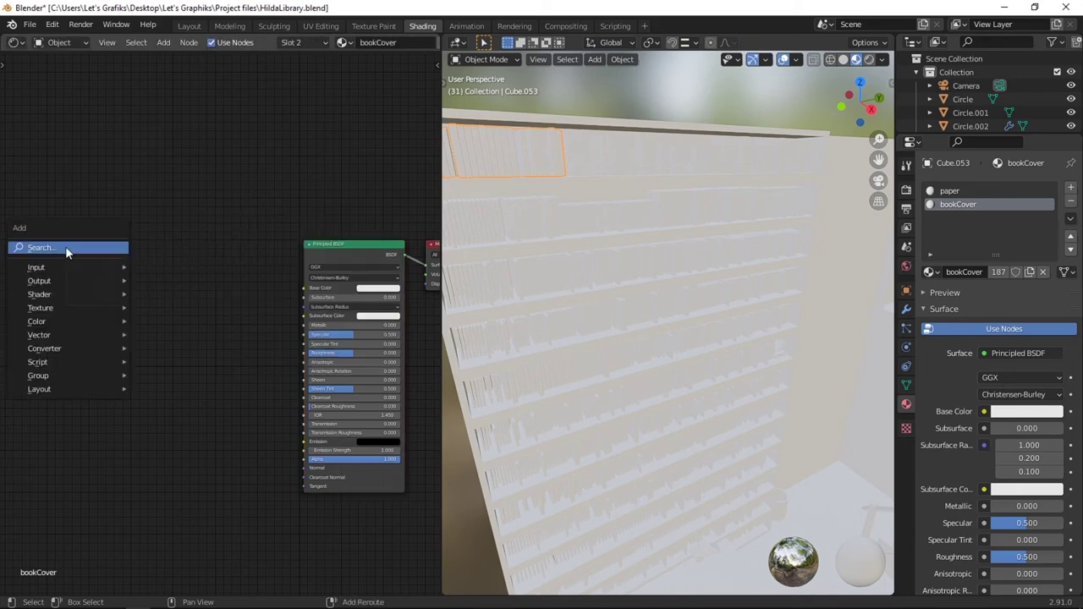
left_click(65, 244)
type("color")
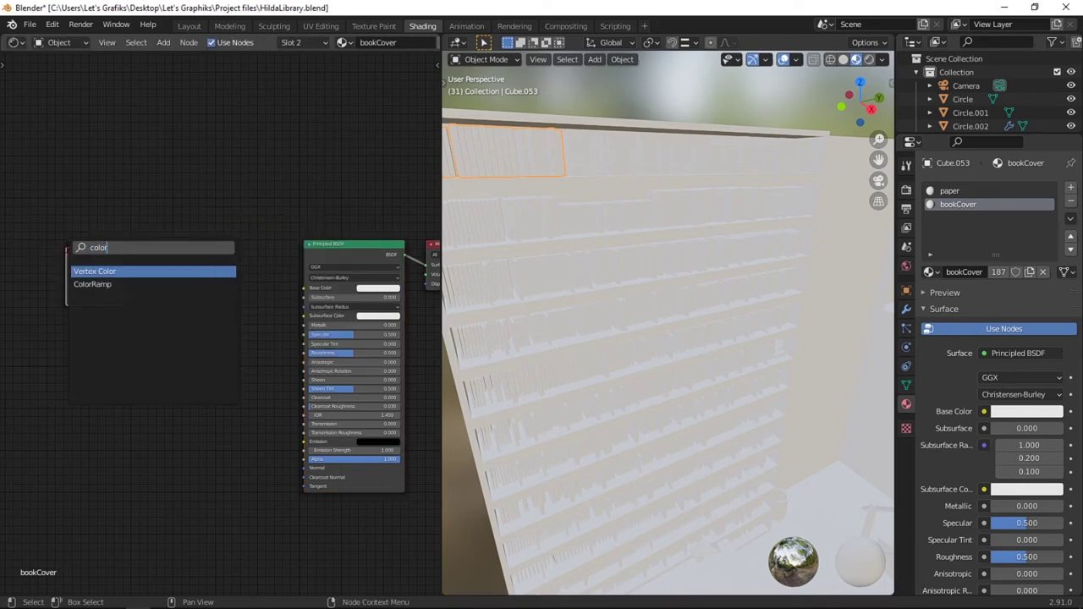
key("Down")
key("Return")
left_click(155, 181)
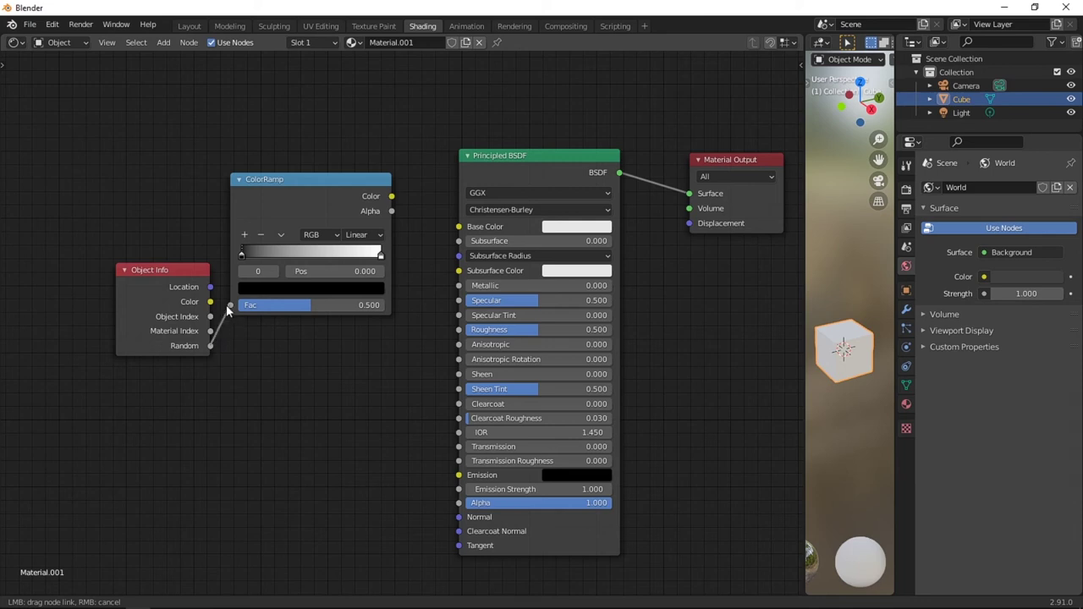
- Link Object Info's Random output to the ColorRamp factor and slide the white stop to 0.927
left_click_drag(230, 311, 230, 304)
left_click_drag(181, 269, 117, 273)
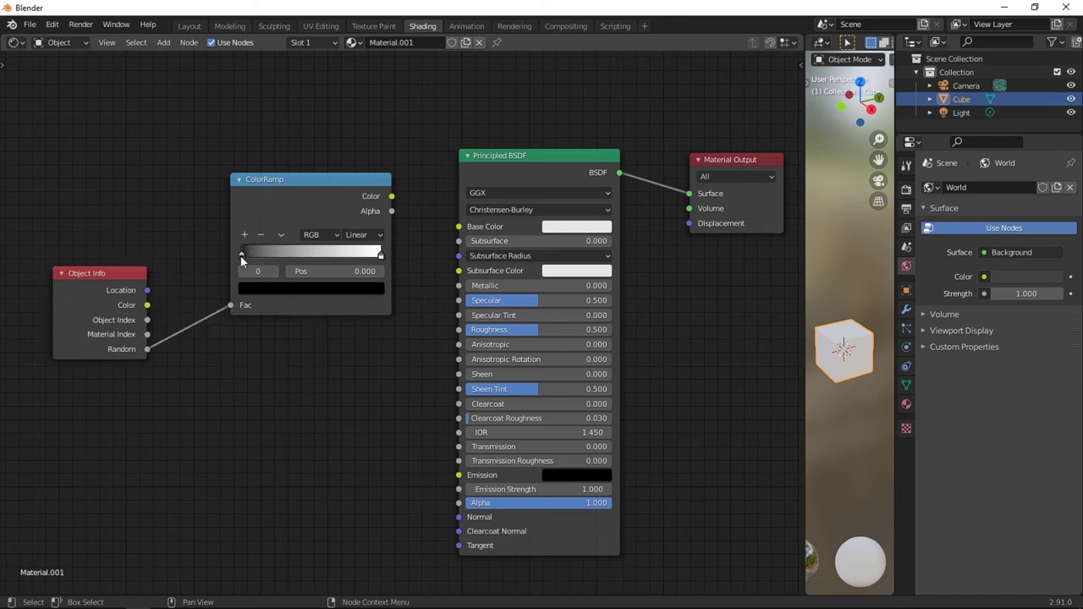
left_click_drag(240, 255, 260, 255)
left_click_drag(382, 254, 370, 254)
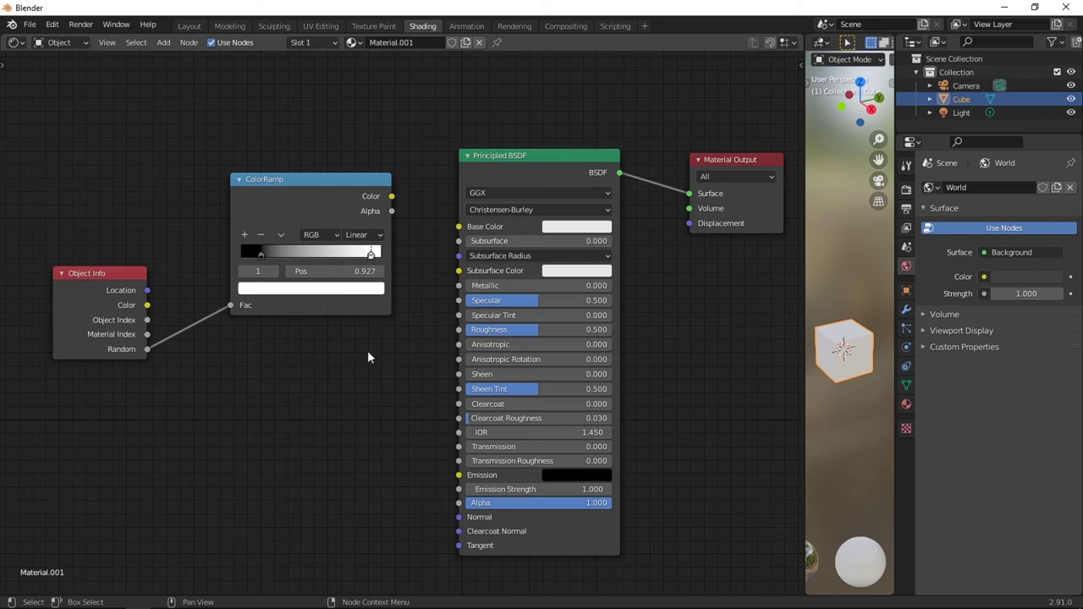
left_click_drag(327, 196, 315, 188)
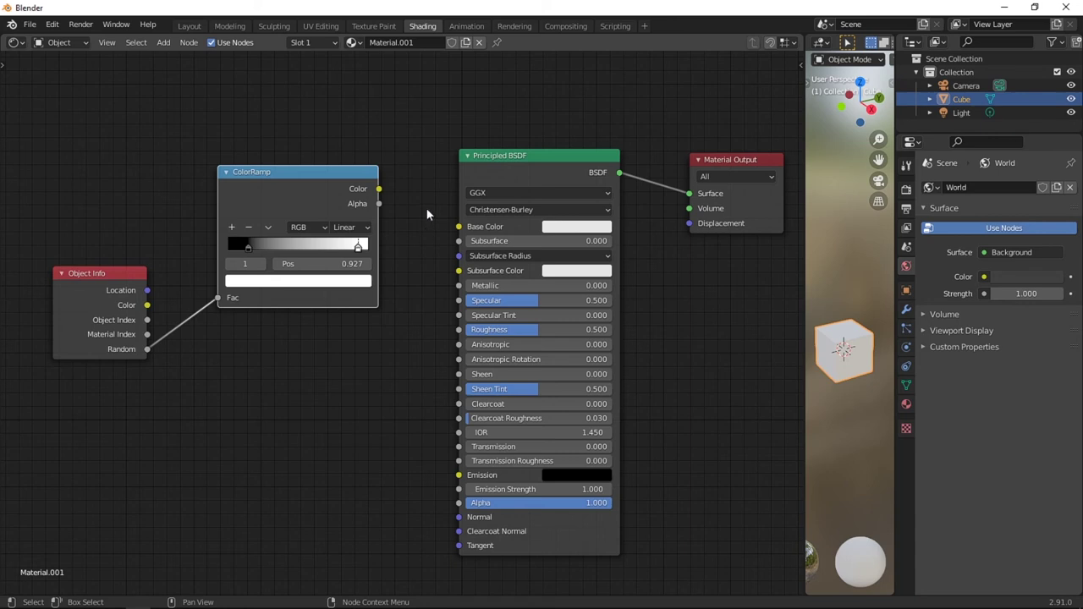
mouse_move(317, 188)
left_mouse_down()
mouse_move(330, 183)
mouse_move(318, 184)
left_mouse_up()
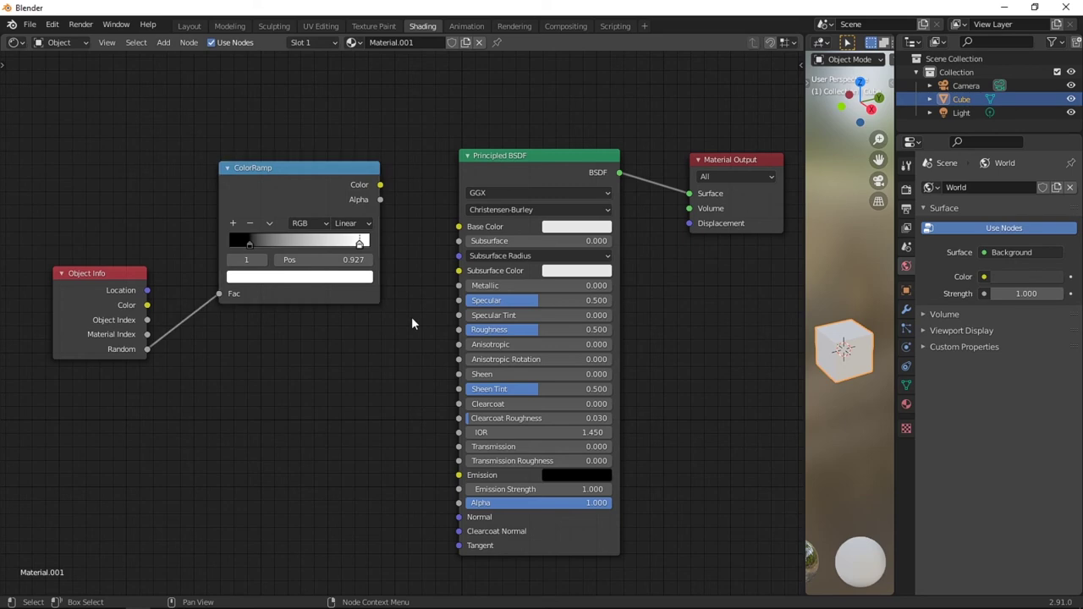
- Add more colour stops, set the ramp interpolation to Constant, and colour a stop salmon
scroll(402, 309, "up", 2)
middle_click_drag(321, 268, 376, 315)
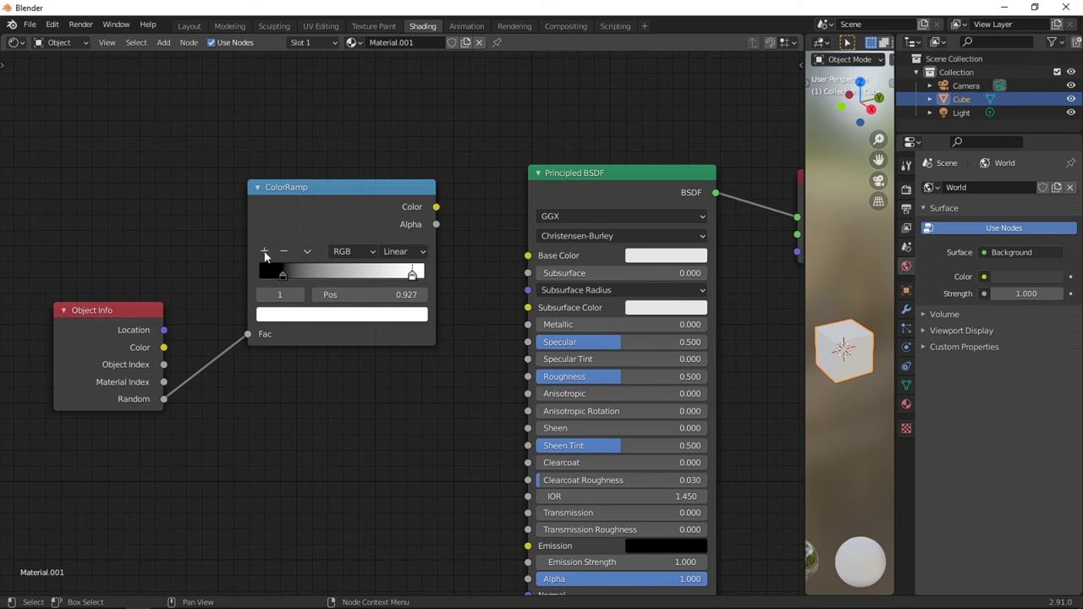
left_click(265, 252)
left_click(264, 253)
left_click(264, 252)
left_click(264, 252)
left_click_drag(347, 275, 274, 279)
left_click(300, 276)
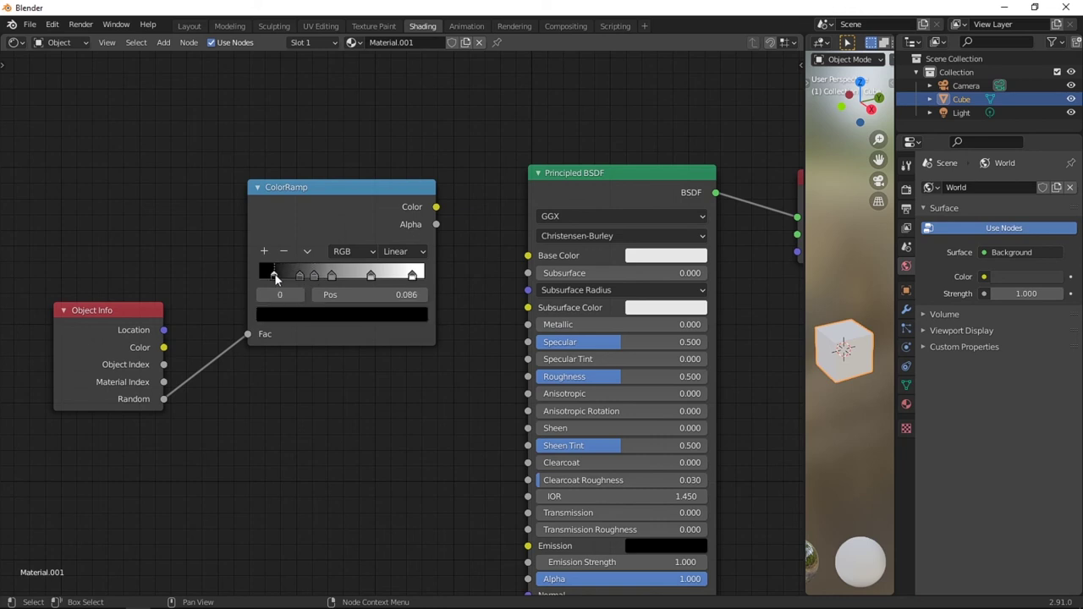
left_click(414, 251)
left_click(417, 338)
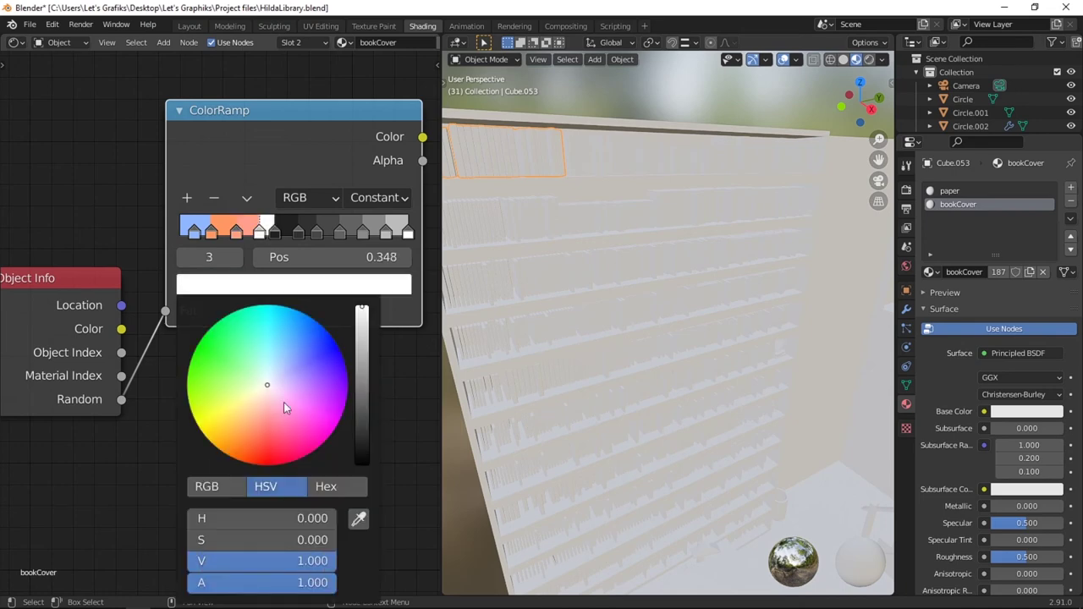
left_click_drag(285, 406, 271, 411)
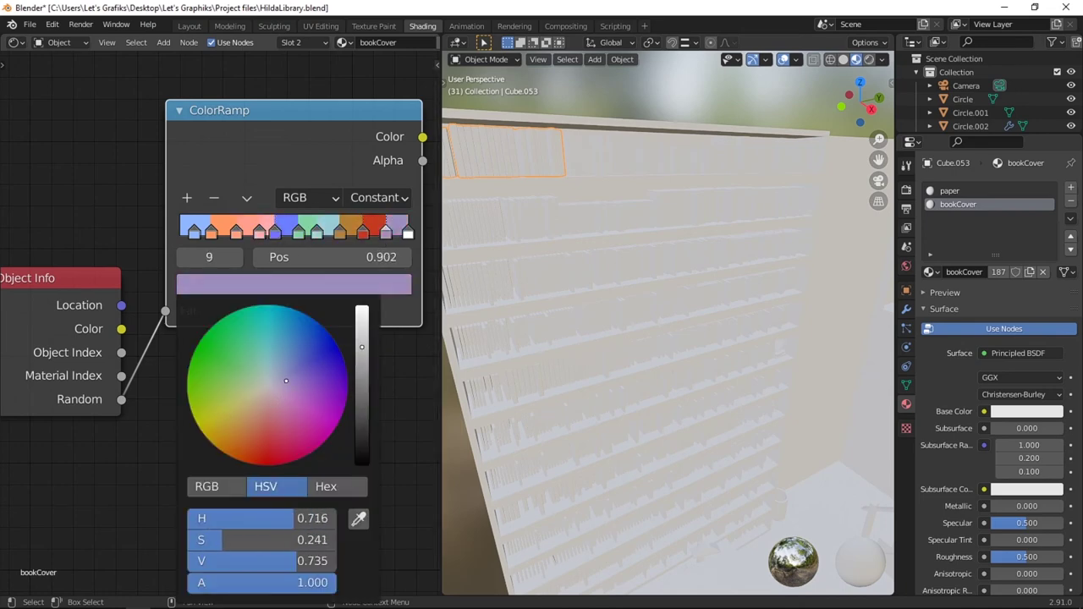
- Connect the ColorRamp's Color output to the Principled BSDF Base Color
scroll(316, 307, "down", 3)
left_click_drag(226, 235, 306, 351)
middle_click_drag(568, 338, 725, 367)
scroll(683, 370, "down", 5)
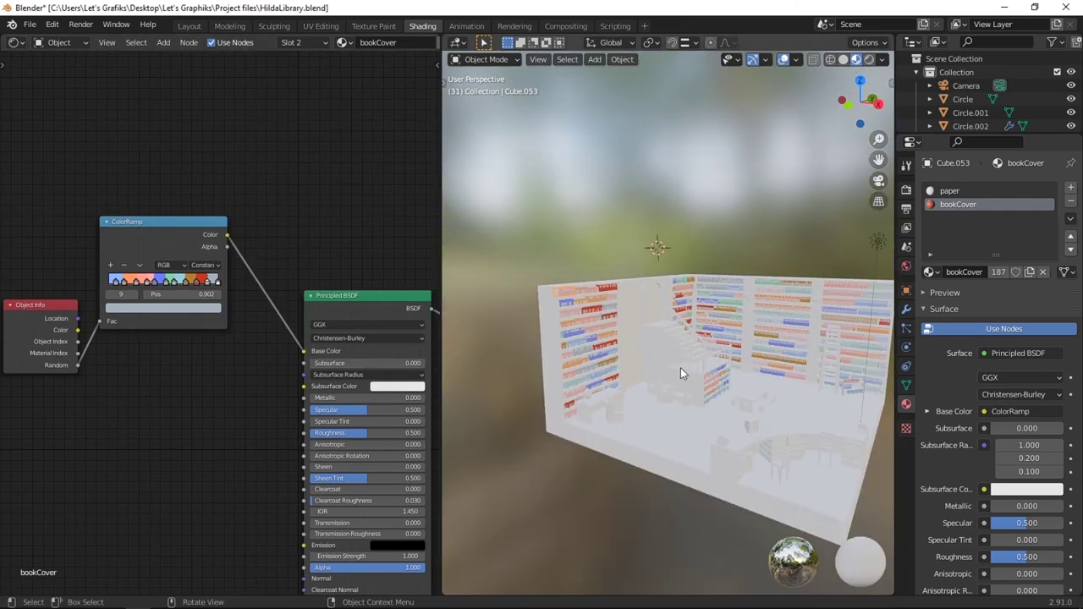
scroll(657, 370, "up", 4)
- Set a ramp stop in the paper material to pale peach and orbit the shelves
left_click(949, 190)
scroll(169, 279, "up", 3)
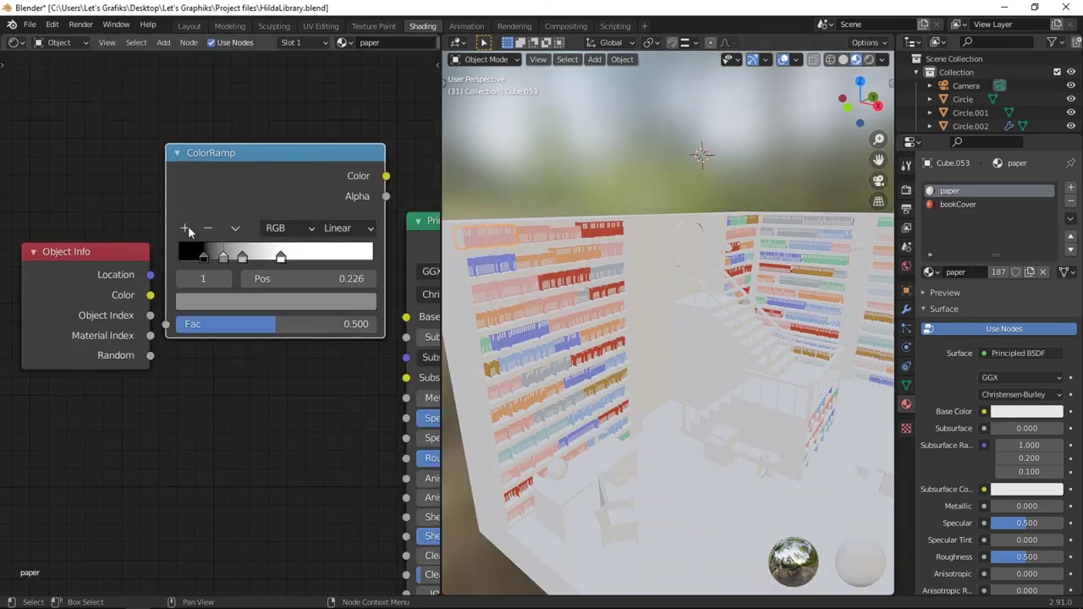
left_click(317, 301)
key("ctrl+v")
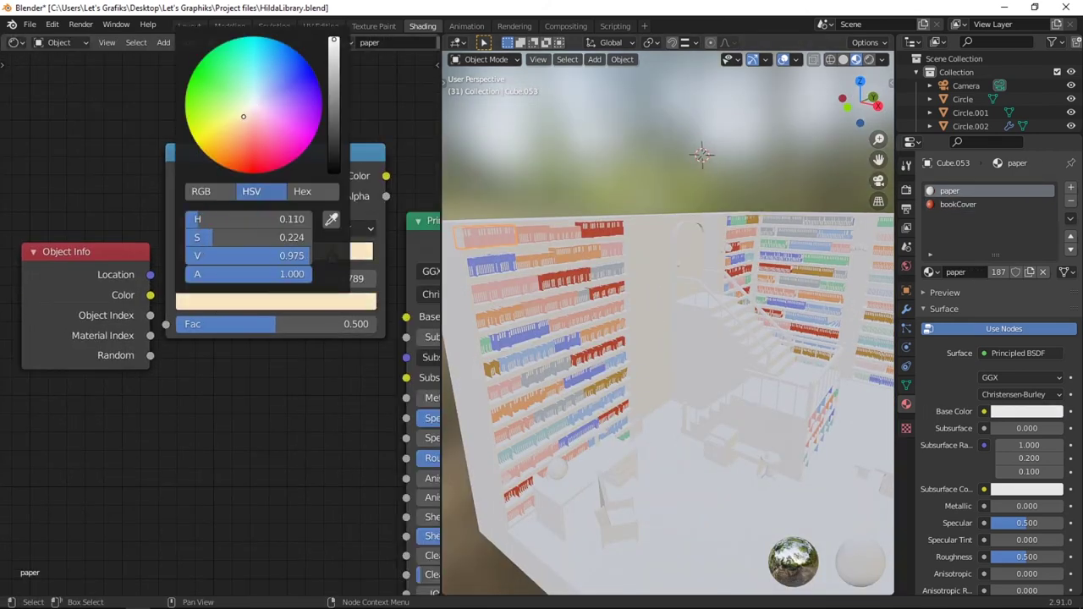
scroll(354, 283, "down", 2, "ctrl")
middle_click_drag(541, 339, 691, 360)
scroll(612, 371, "up", 3)
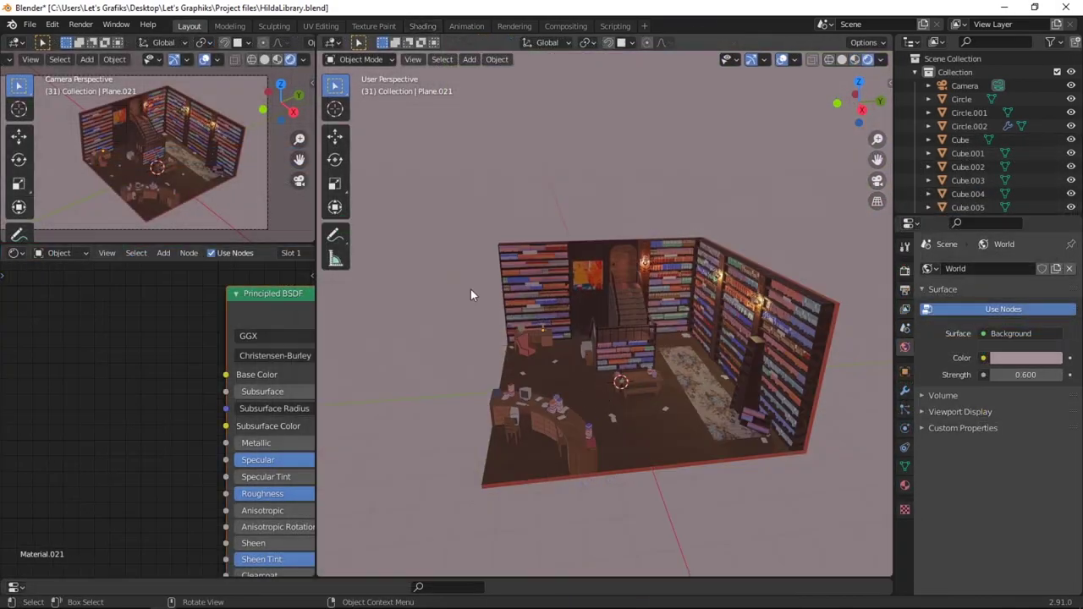
middle_click_drag(471, 293, 741, 309)
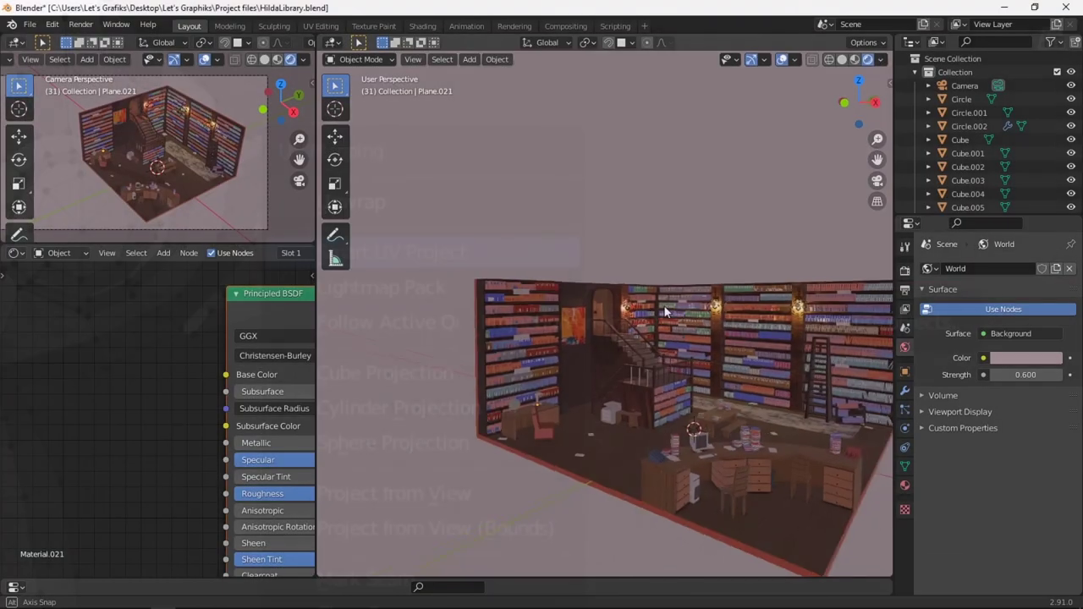
- Orbit around the finished library with its randomly coloured books
middle_click_drag(664, 305, 568, 355)
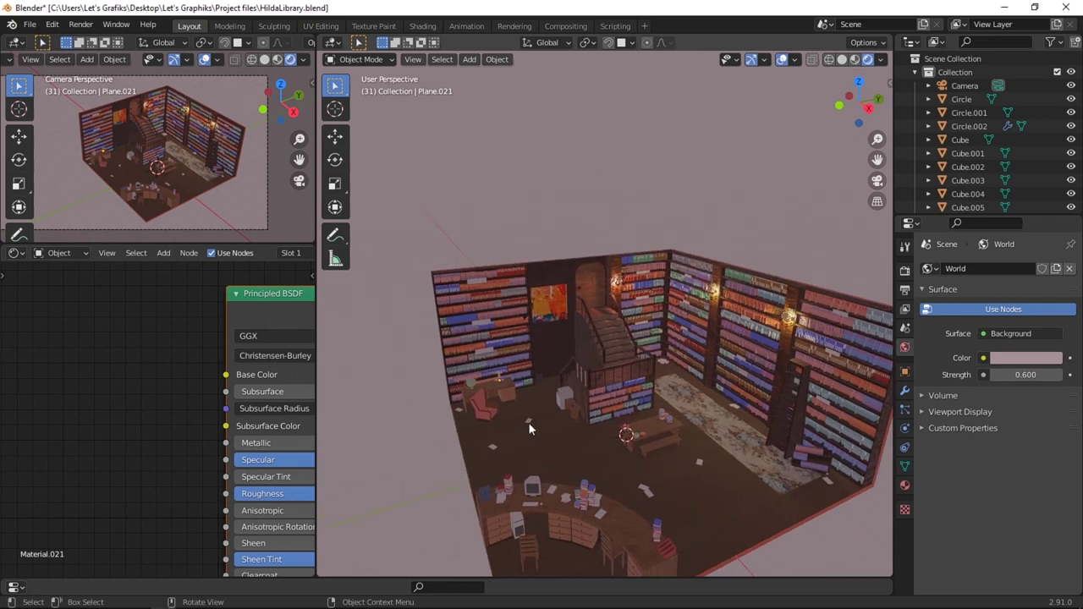
- Zoom and orbit around the whole library, then select a book on the left shelf
scroll(709, 479, "up", 10)
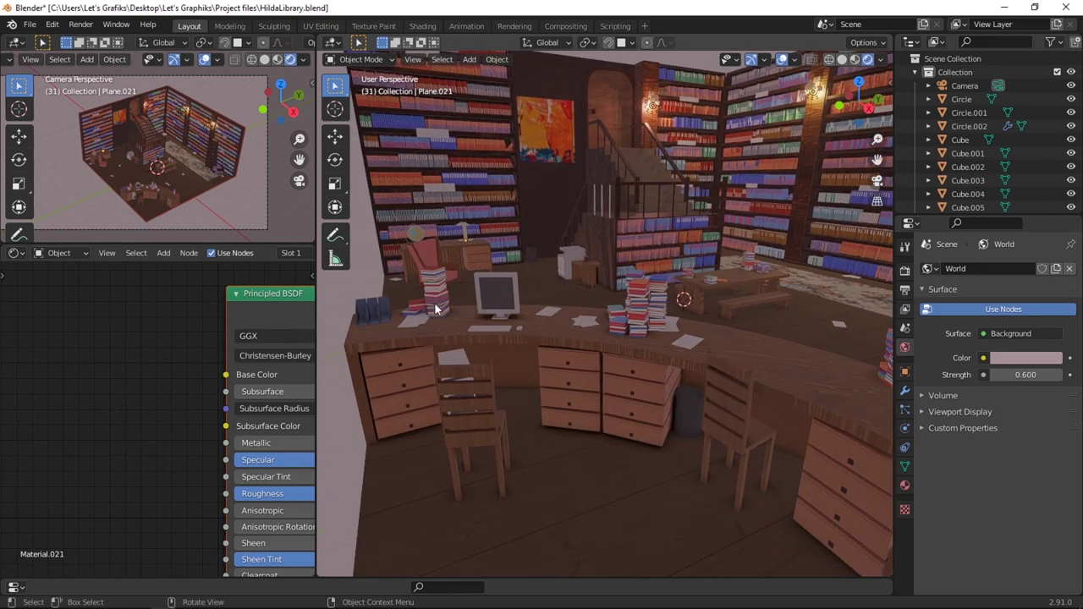
middle_click_drag(711, 351, 610, 412, "shift")
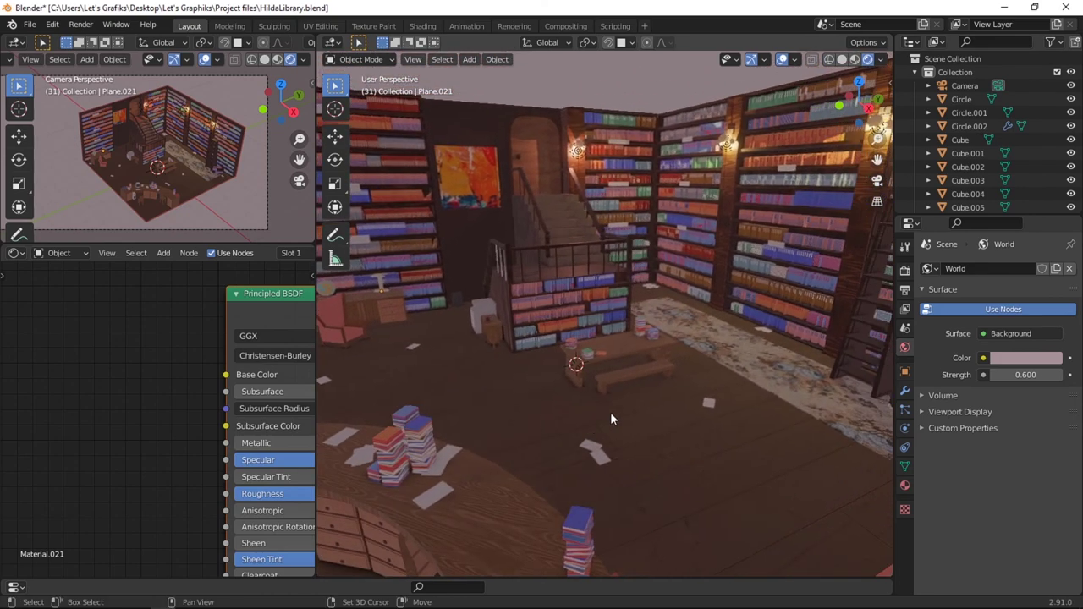
middle_click_drag(584, 337, 486, 264)
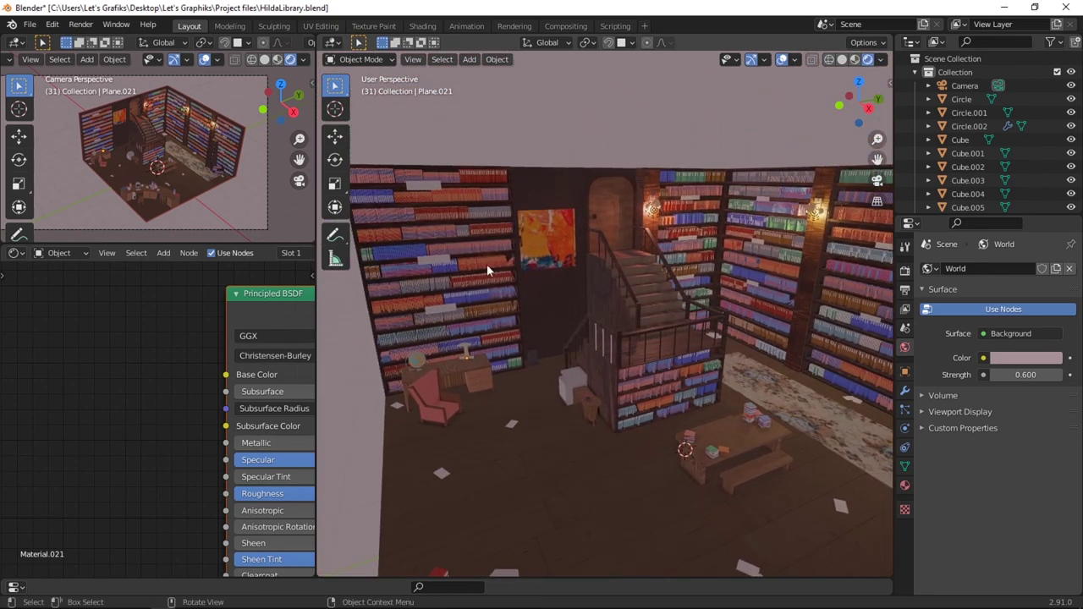
left_click(429, 188)
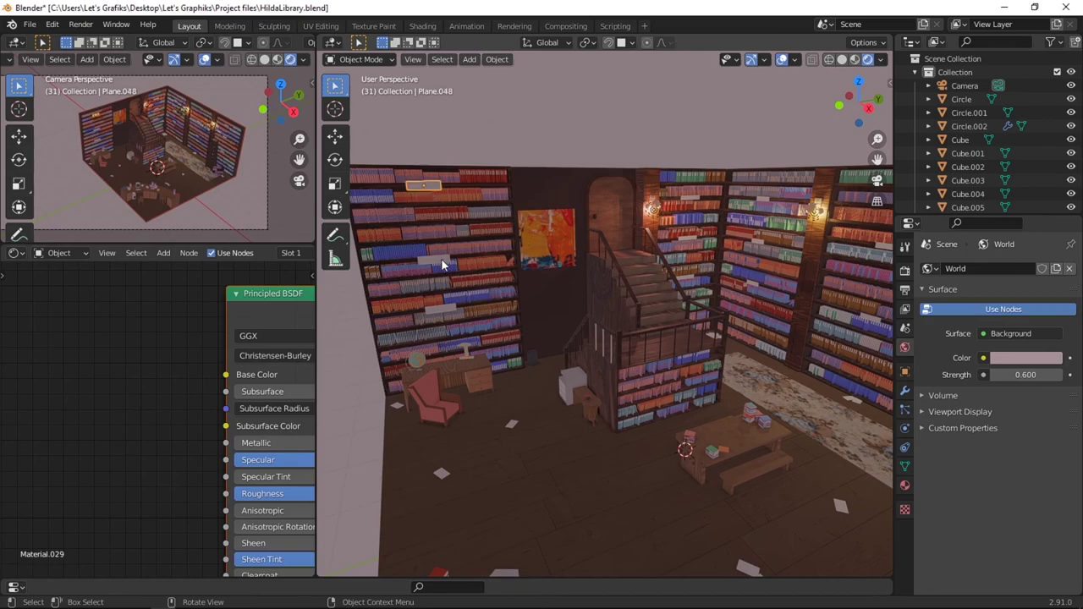